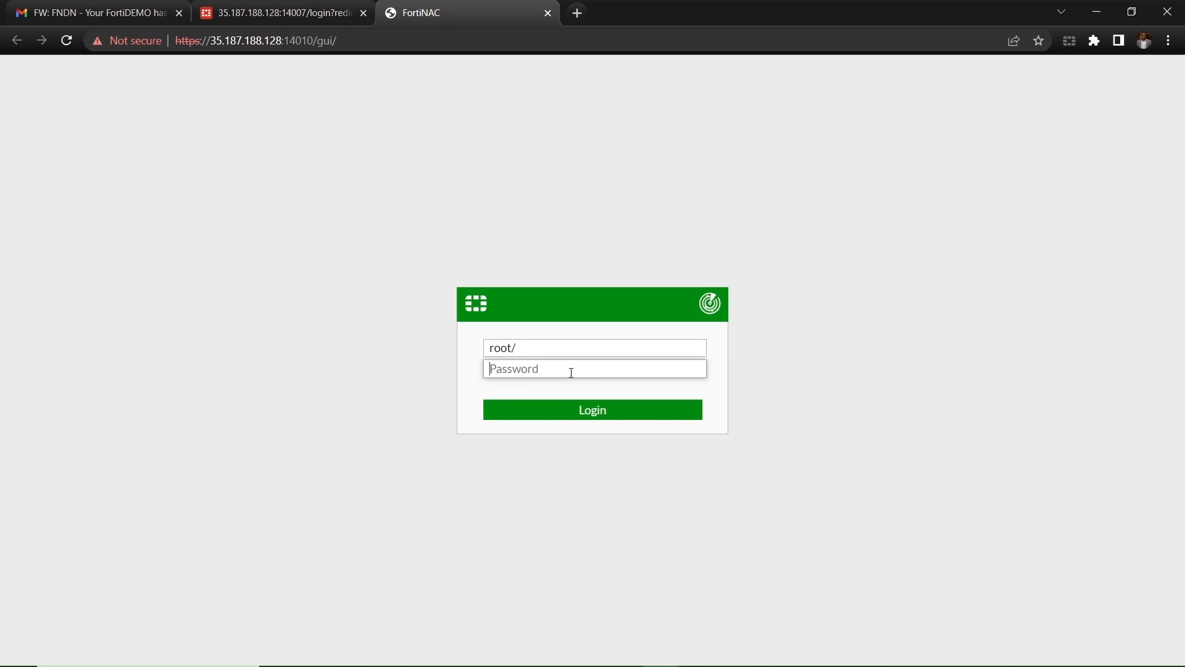
Step: Sign in to FortiNAC as root with the account password
key(ctrl+v)
click(571, 350)
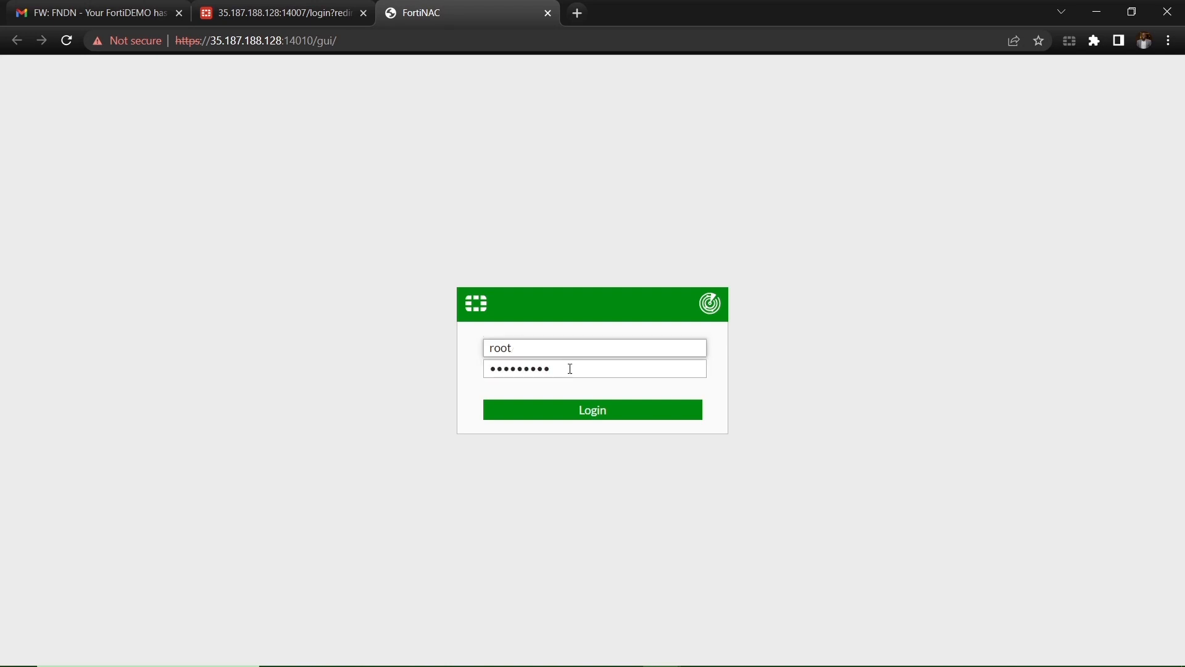
click(566, 413)
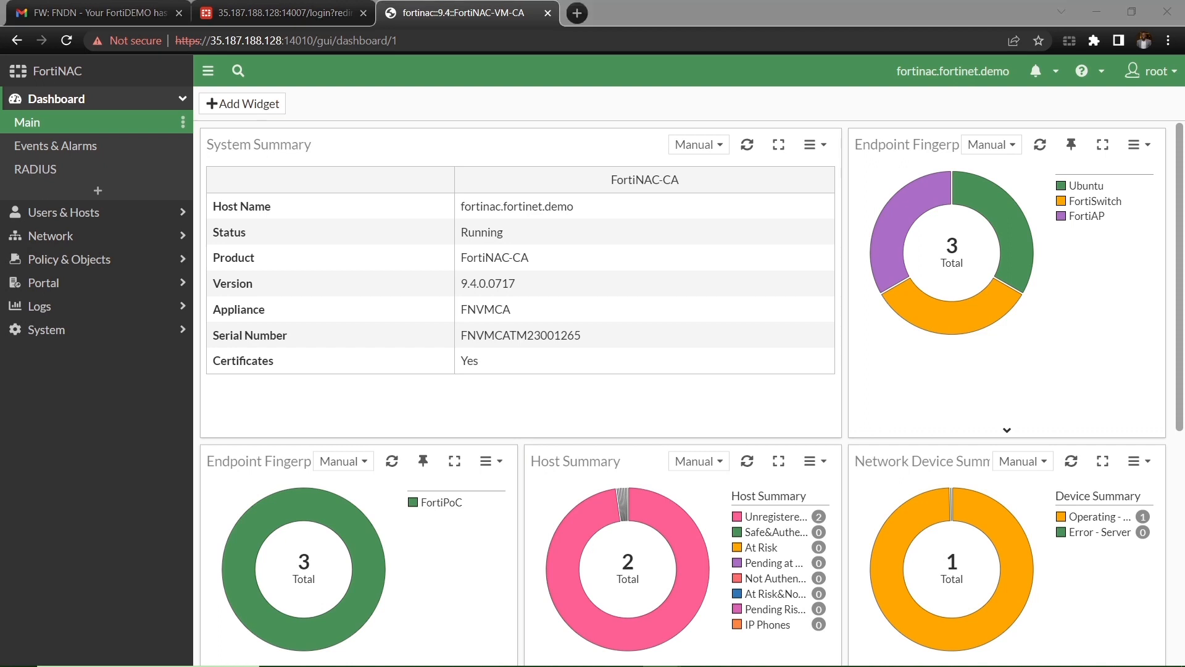
Step: Open Network > Logical Networks, decline Initialize Network Access, and start adding a logical network
click(112, 233)
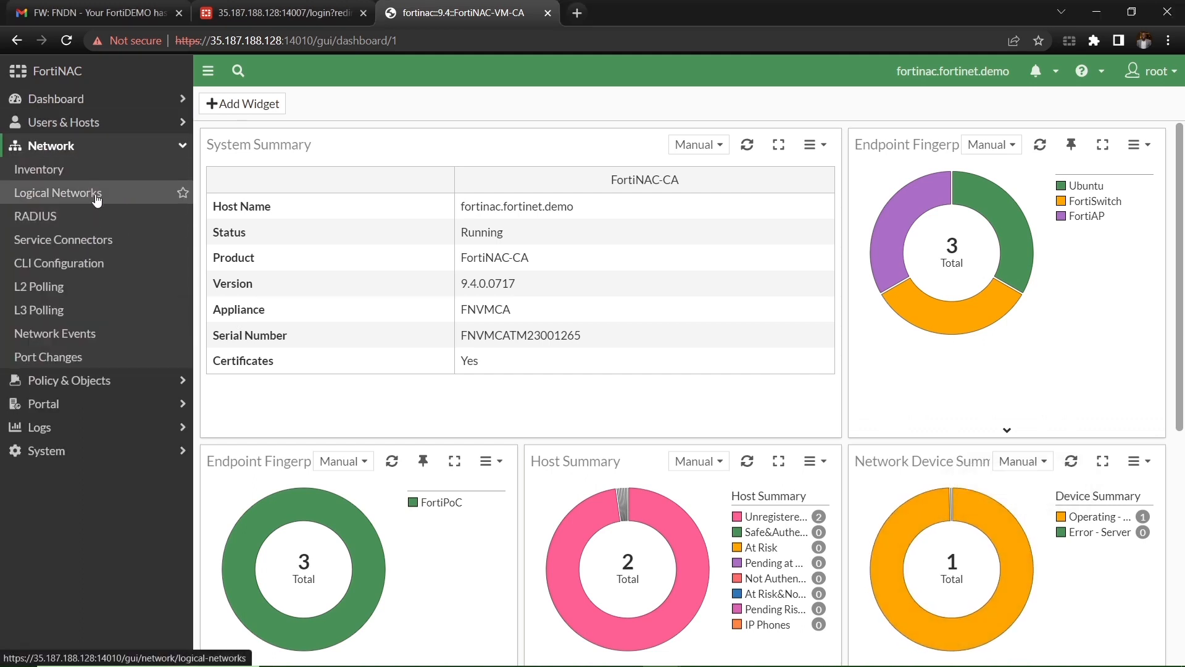
click(96, 195)
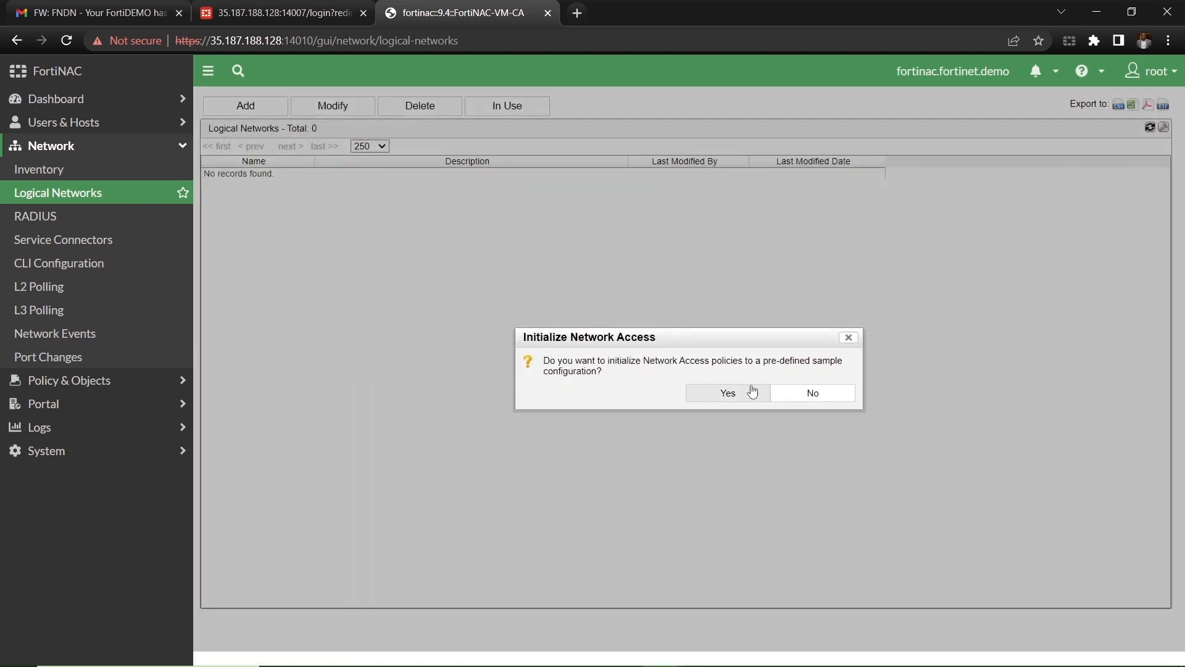
click(825, 396)
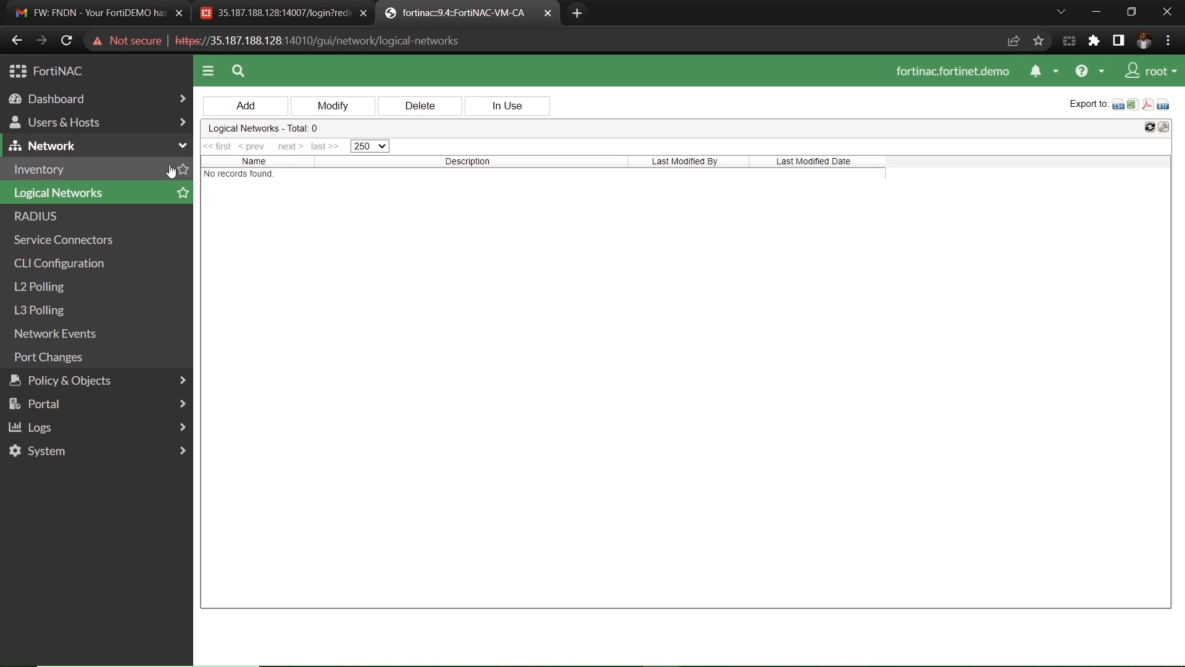
click(246, 105)
Step: Add logical networks named Production, BYOD and Guest
click(666, 355)
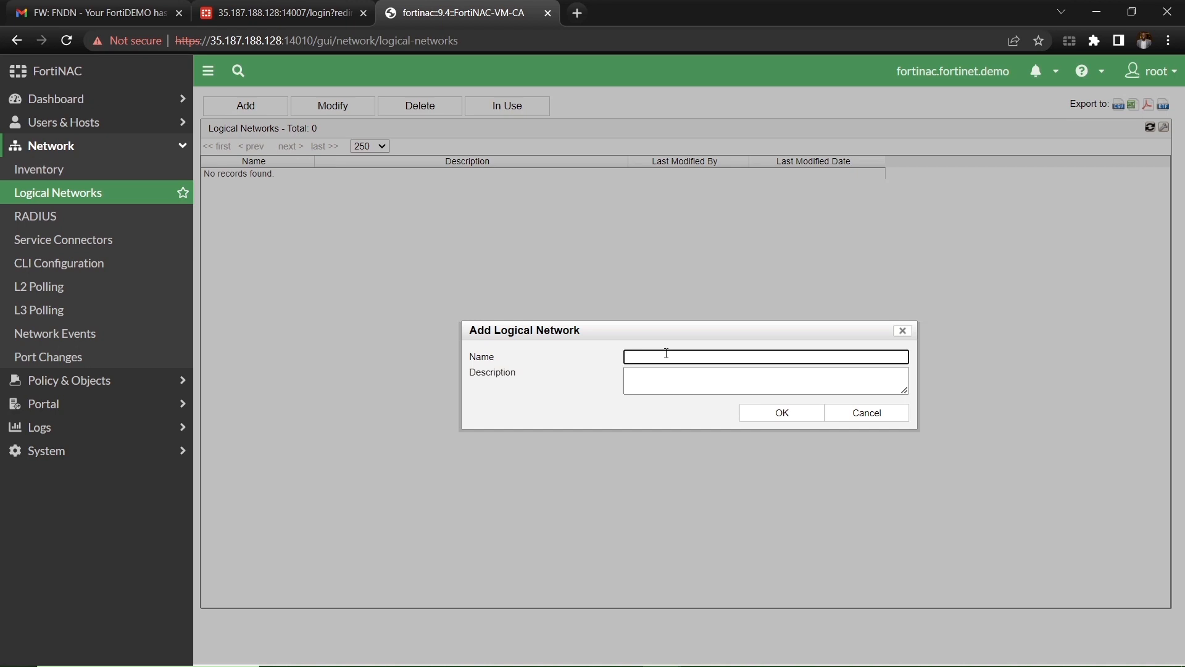
text(Production)
click(774, 424)
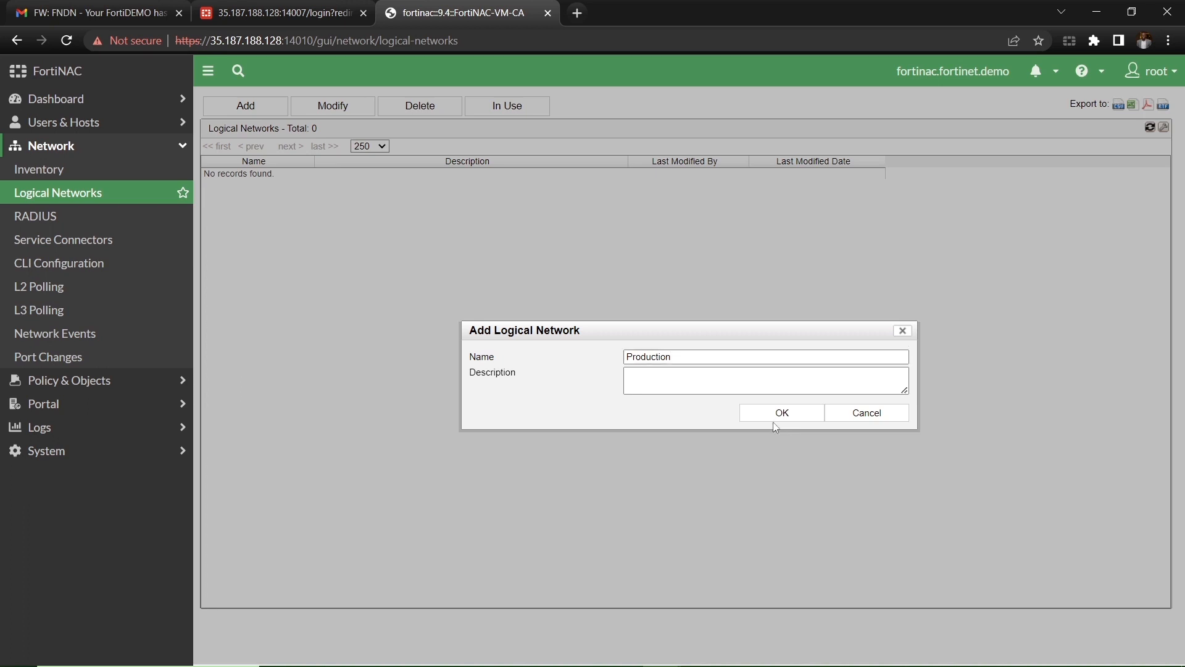
click(774, 413)
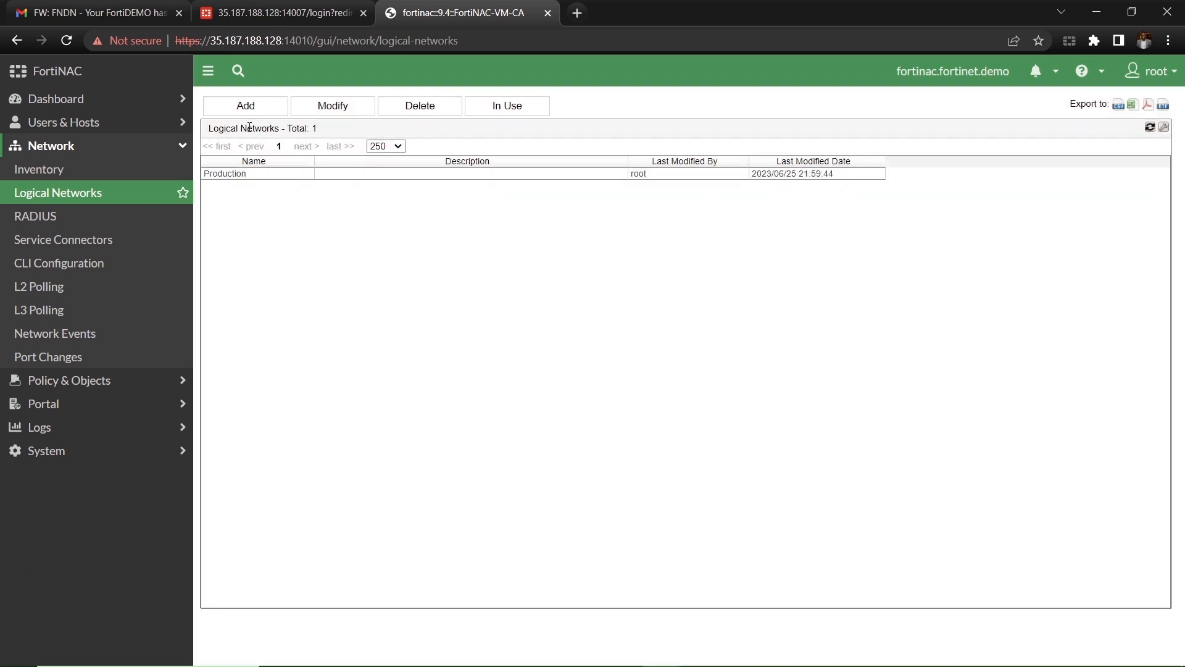
click(245, 111)
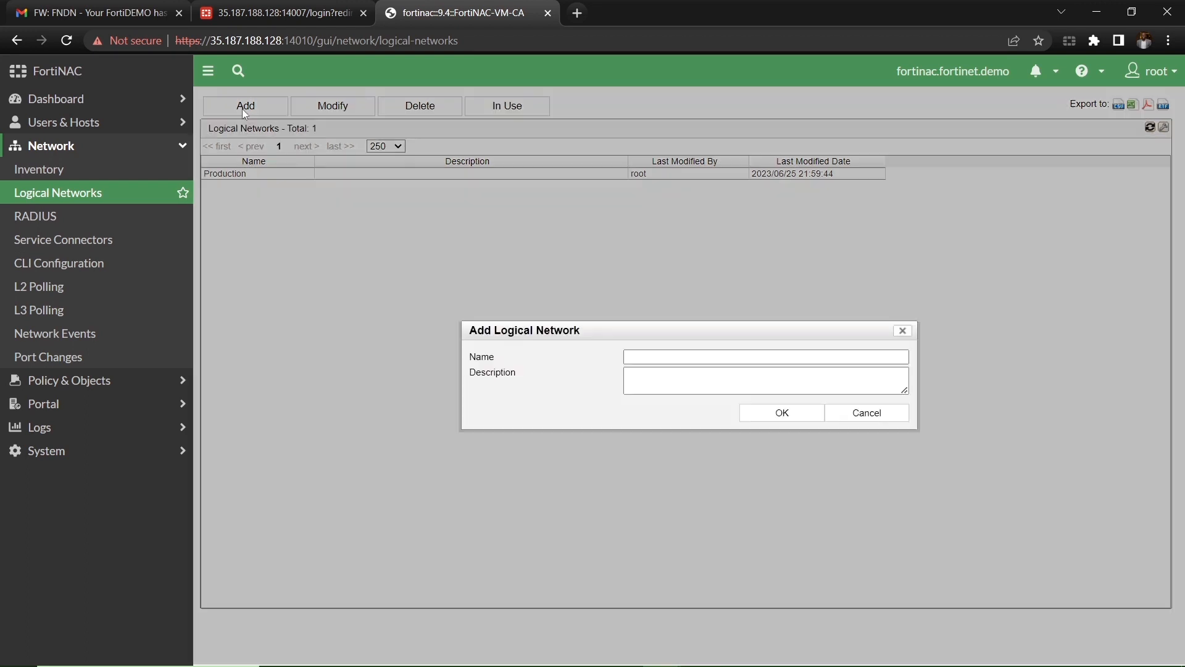
click(662, 356)
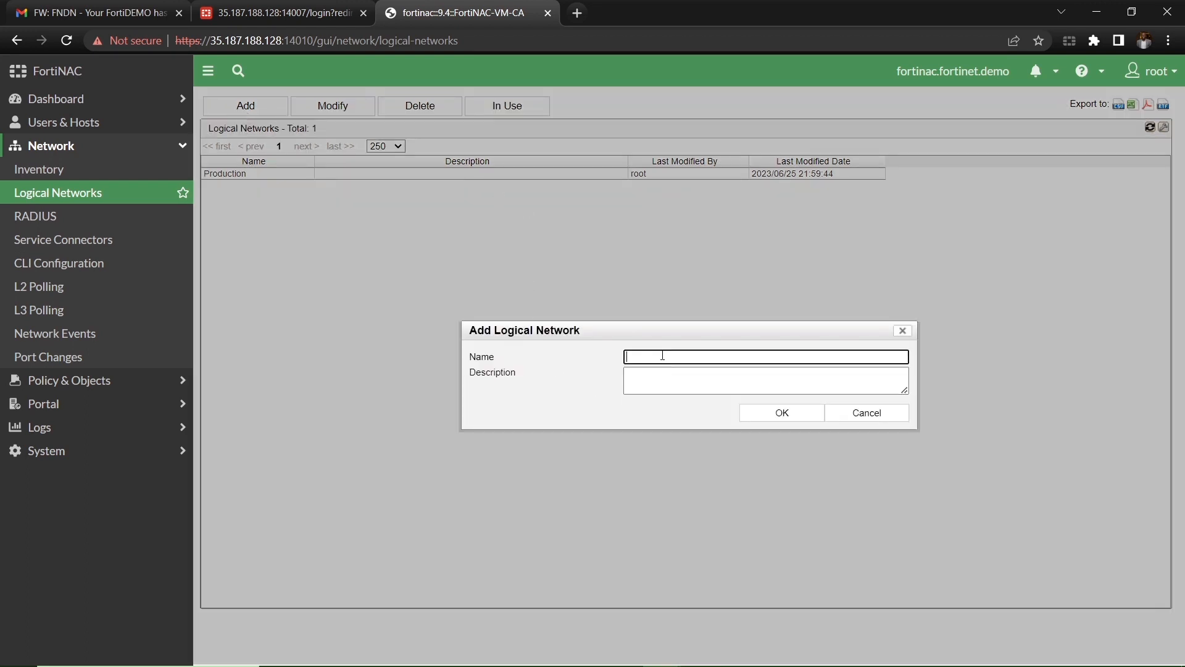
text(BYOD)
click(781, 414)
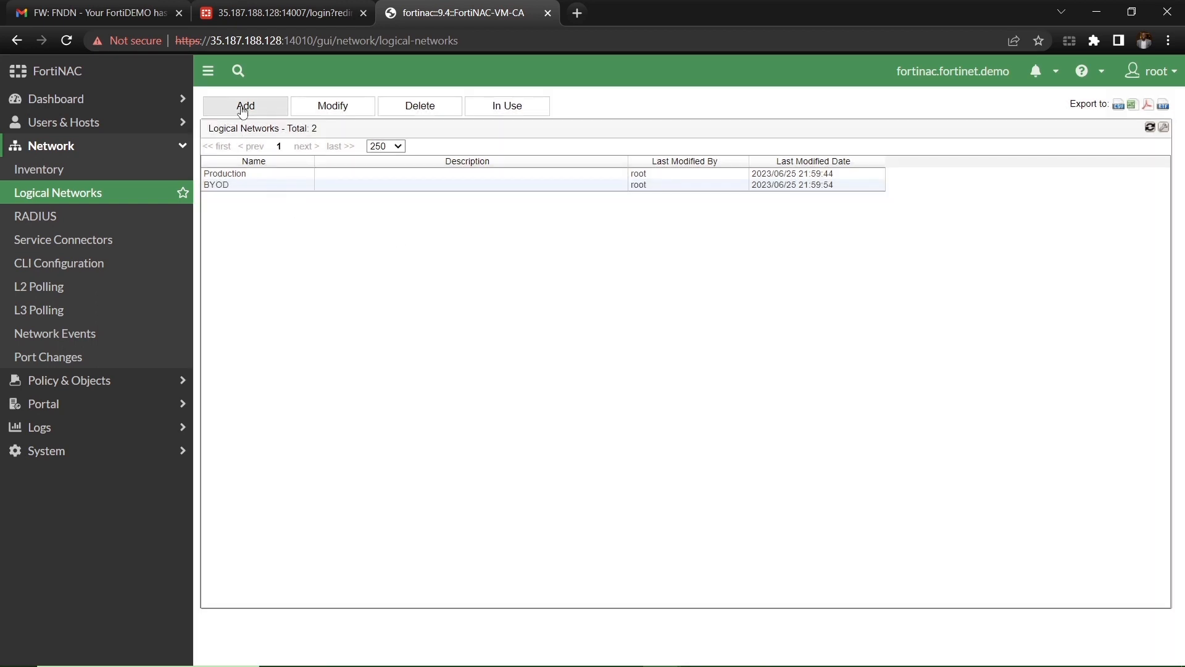
click(243, 109)
click(679, 360)
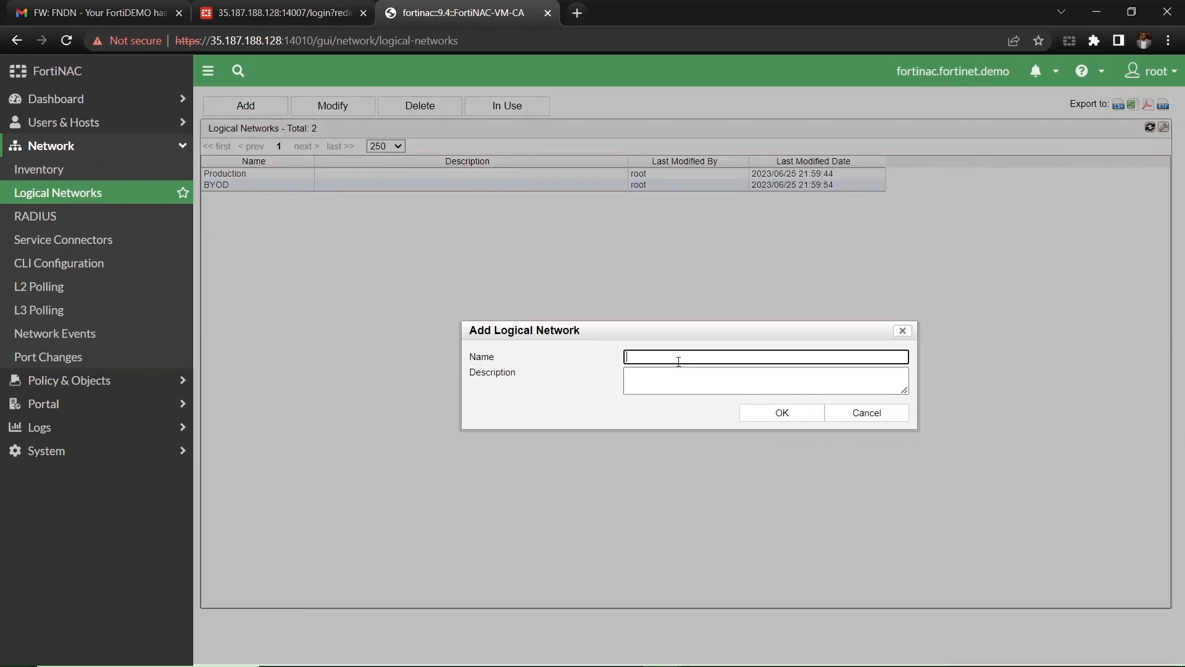
text(Guest)
click(757, 417)
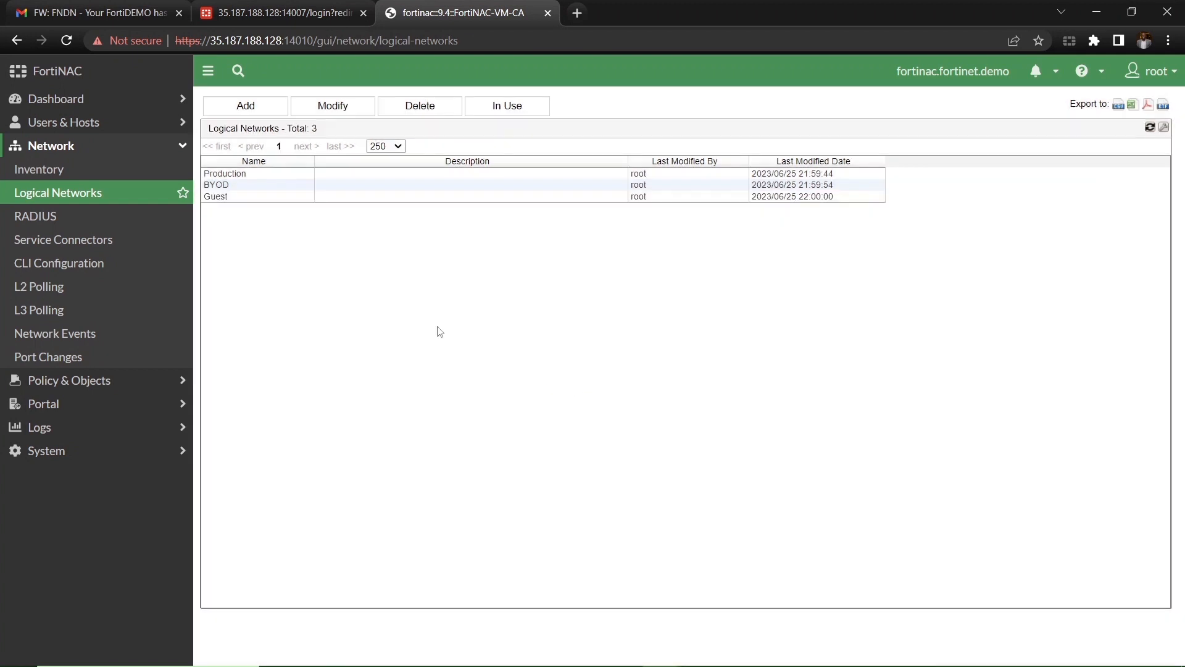
Step: Add logical networks named ZERO-TRUST, AT-RISK and VPN-SAFE
click(245, 110)
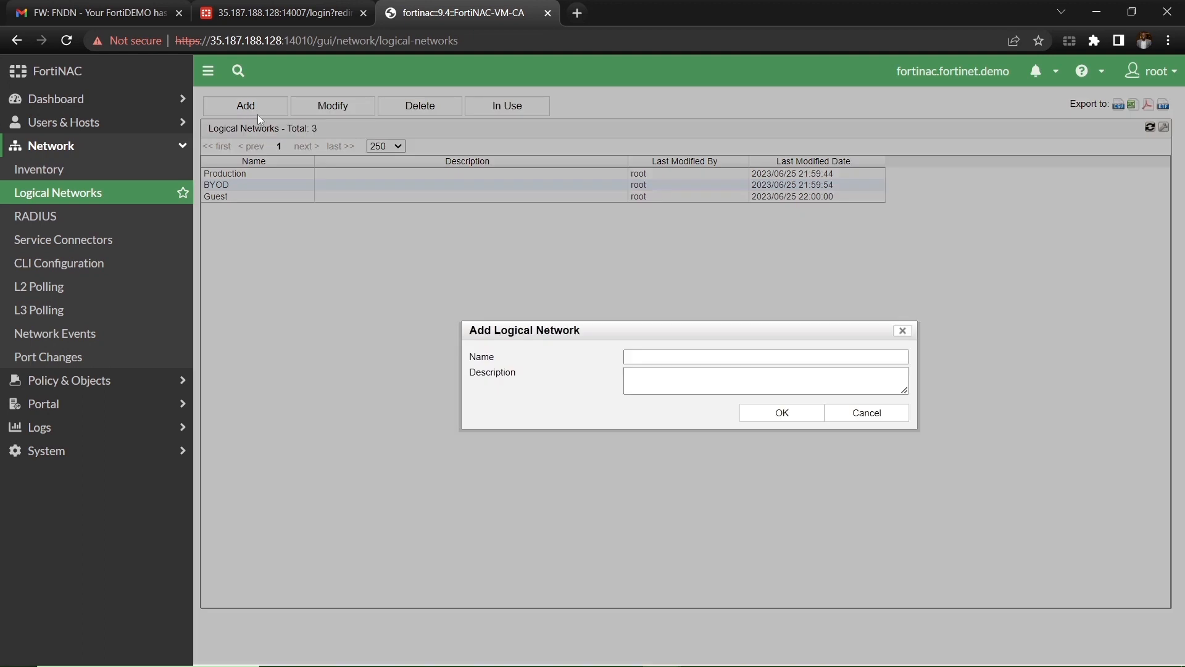
click(635, 356)
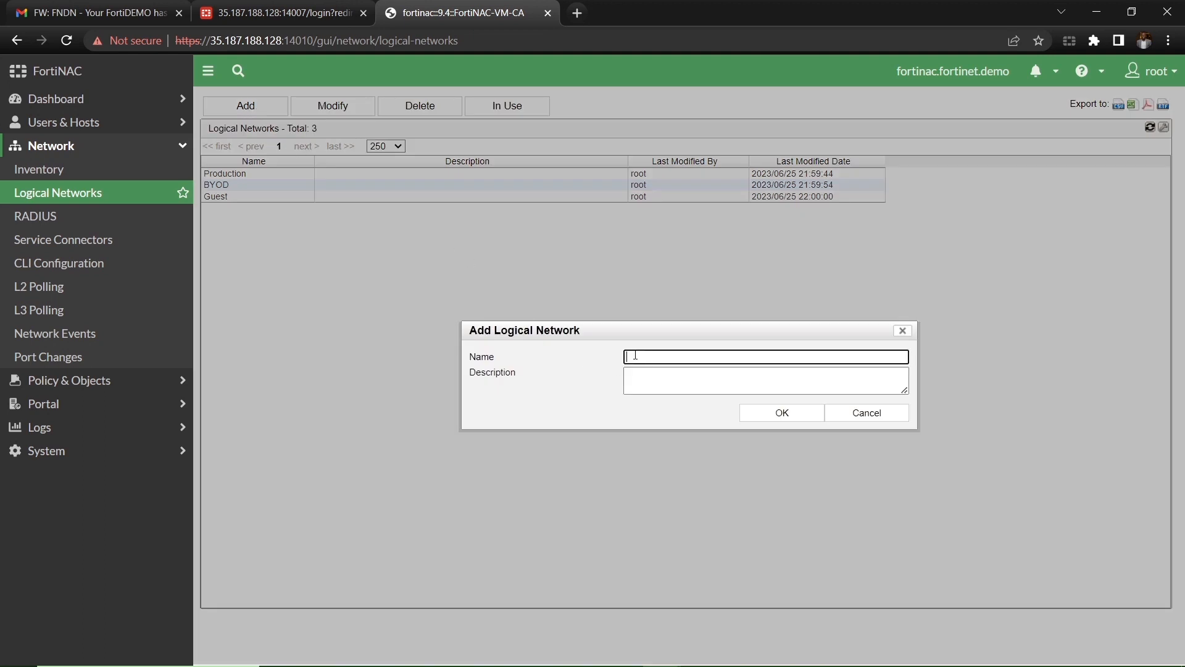
text(ZERO-TRUST)
click(781, 414)
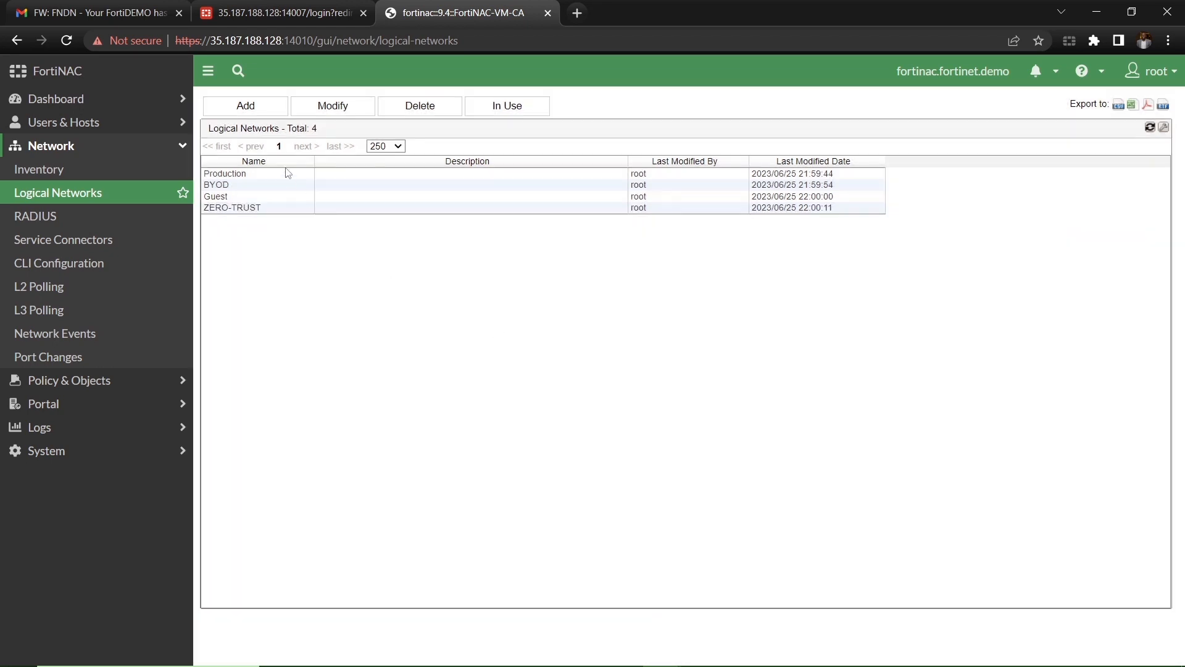
click(238, 106)
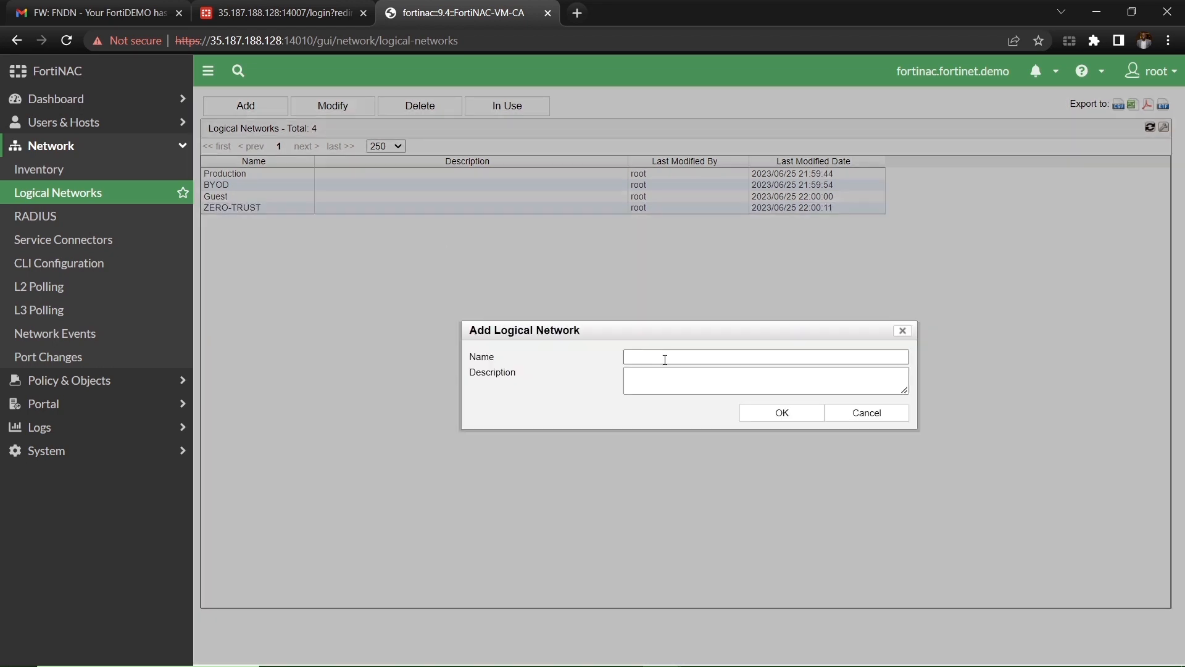
text(AT)
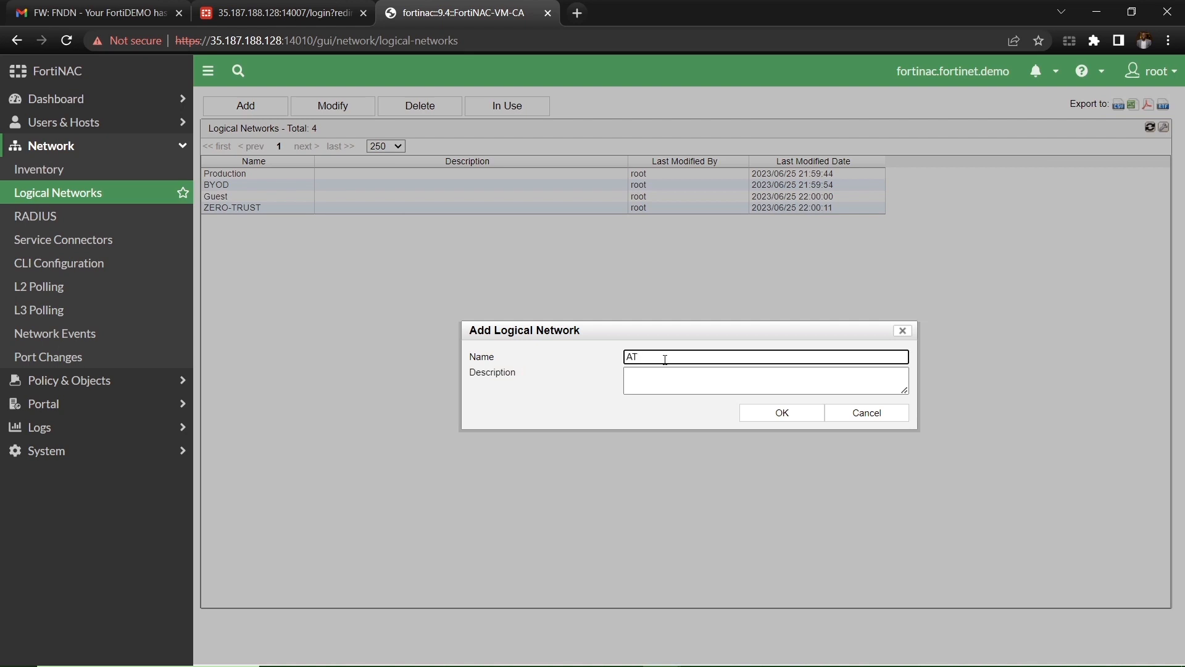
text(-RISK)
click(790, 416)
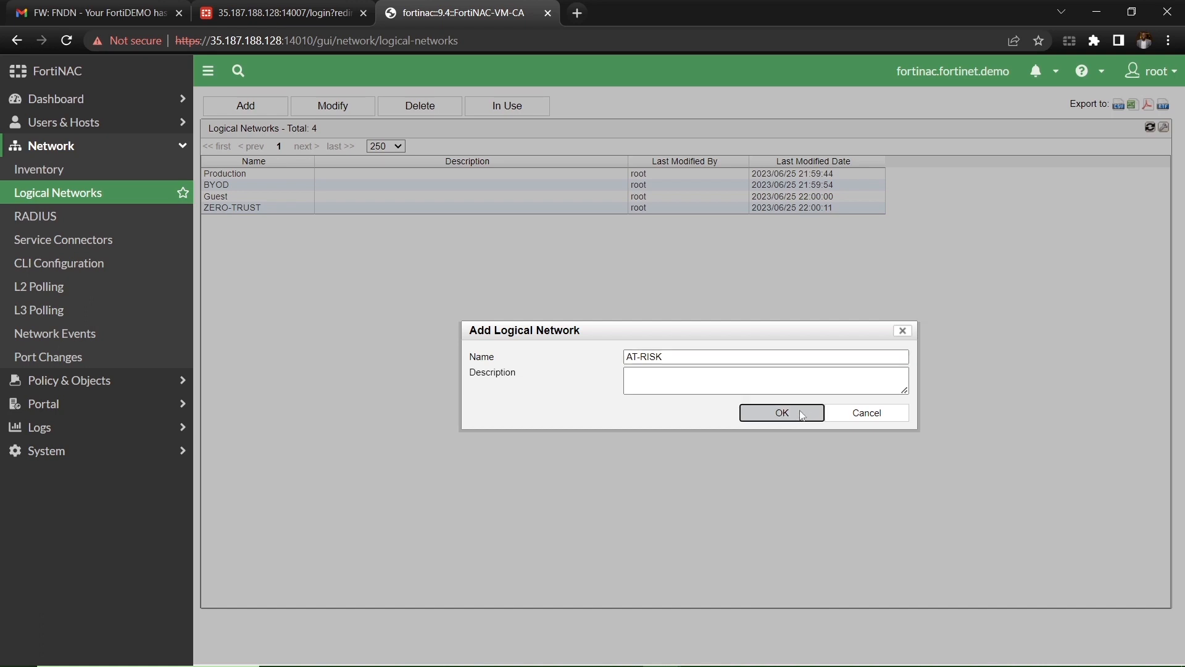
click(245, 106)
click(636, 356)
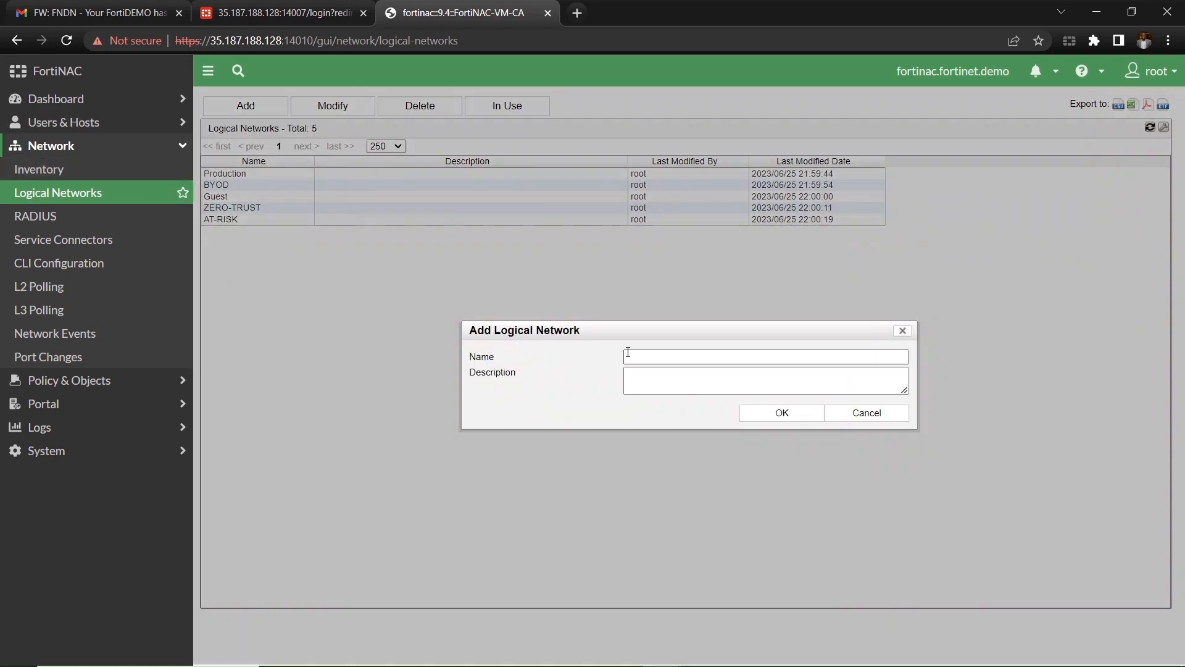
text(VPN)
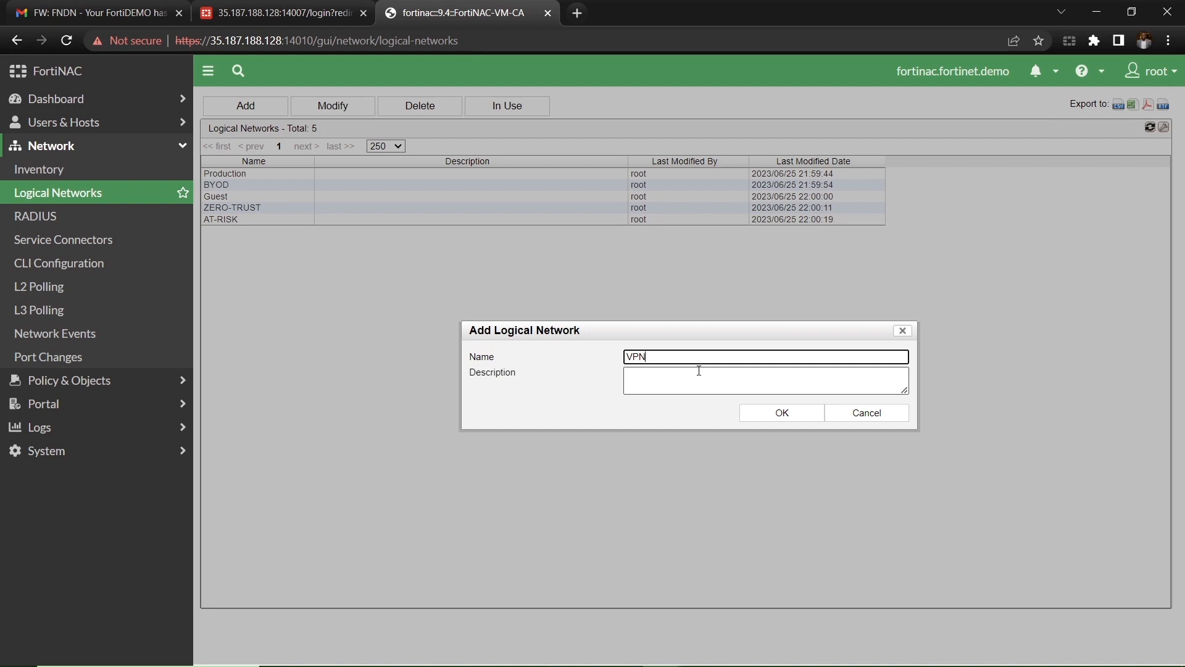
text(-SAFE)
click(781, 415)
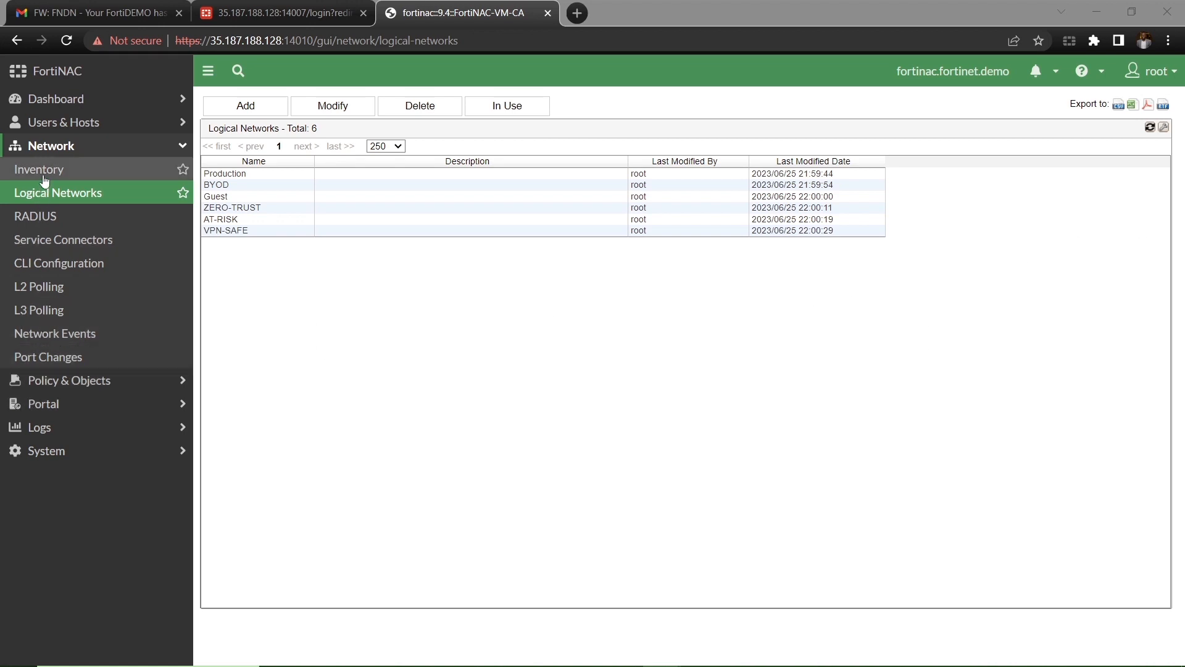
Step: In Network > Inventory, choose Add Device on the FGT-HQ container
click(69, 171)
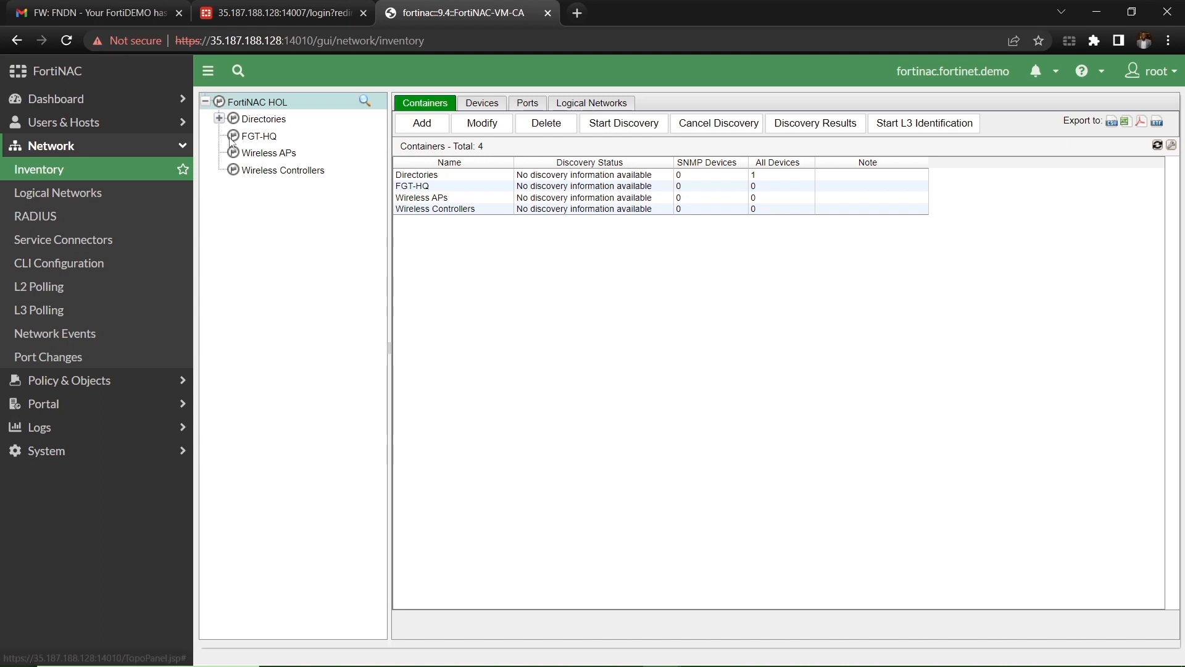
click(258, 138)
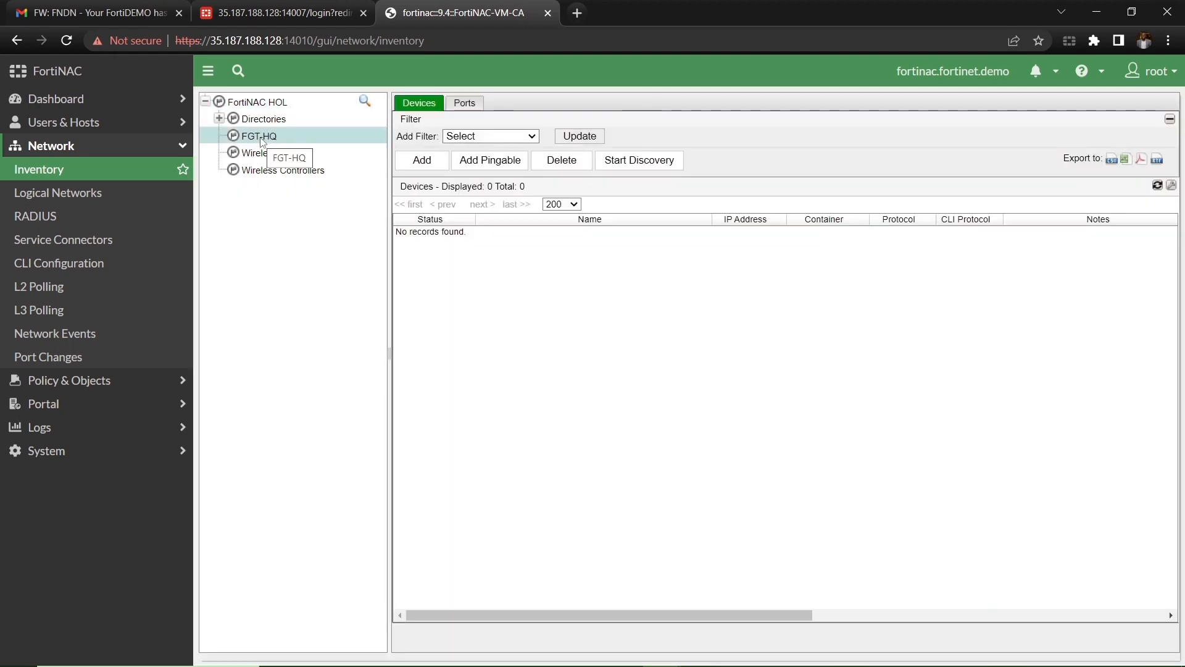
right_click(260, 140)
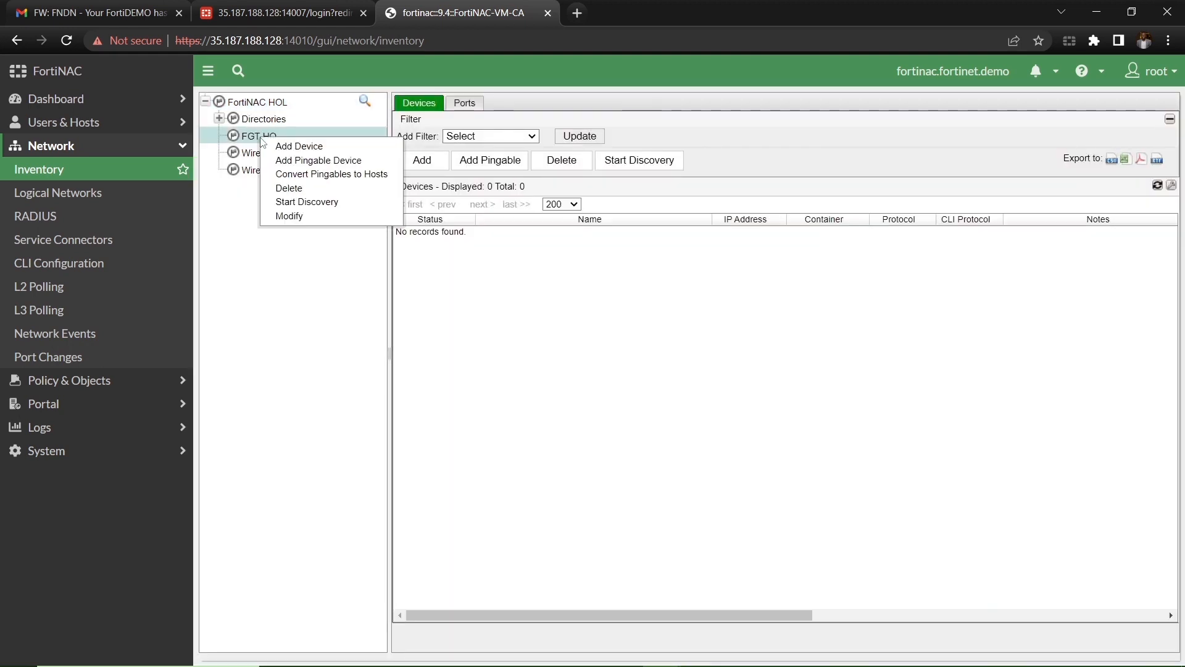
click(286, 148)
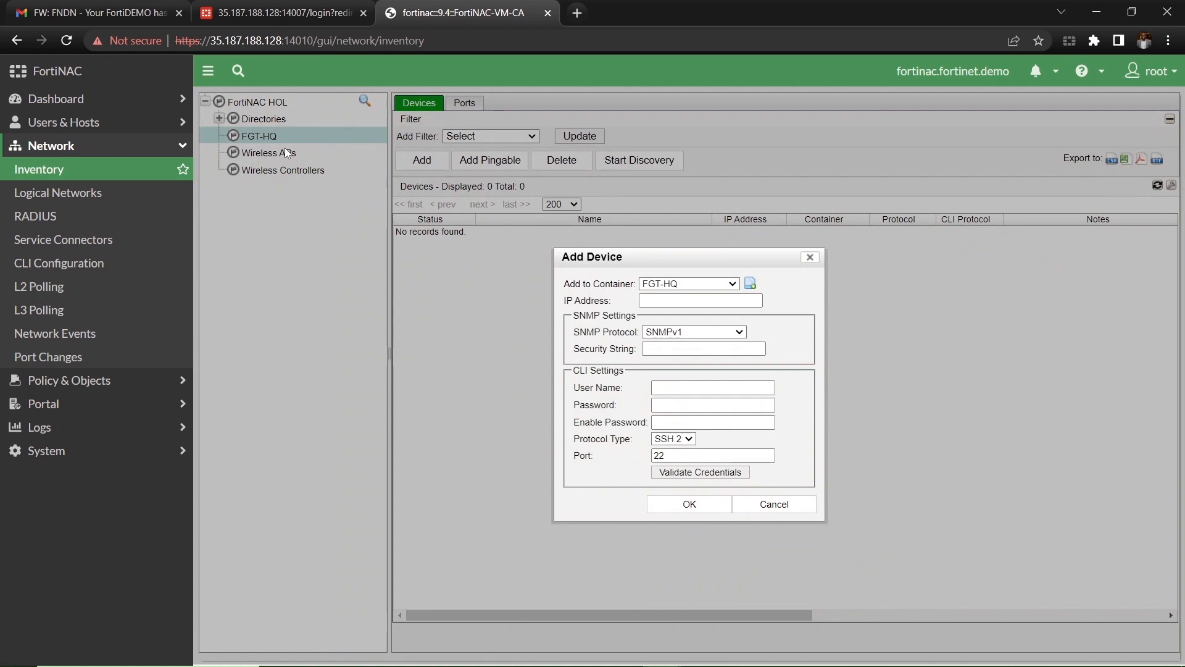
Step: Enter device IP 10.200.2.254, select SNMPv2c, and fill in the SNMP security string
click(639, 301)
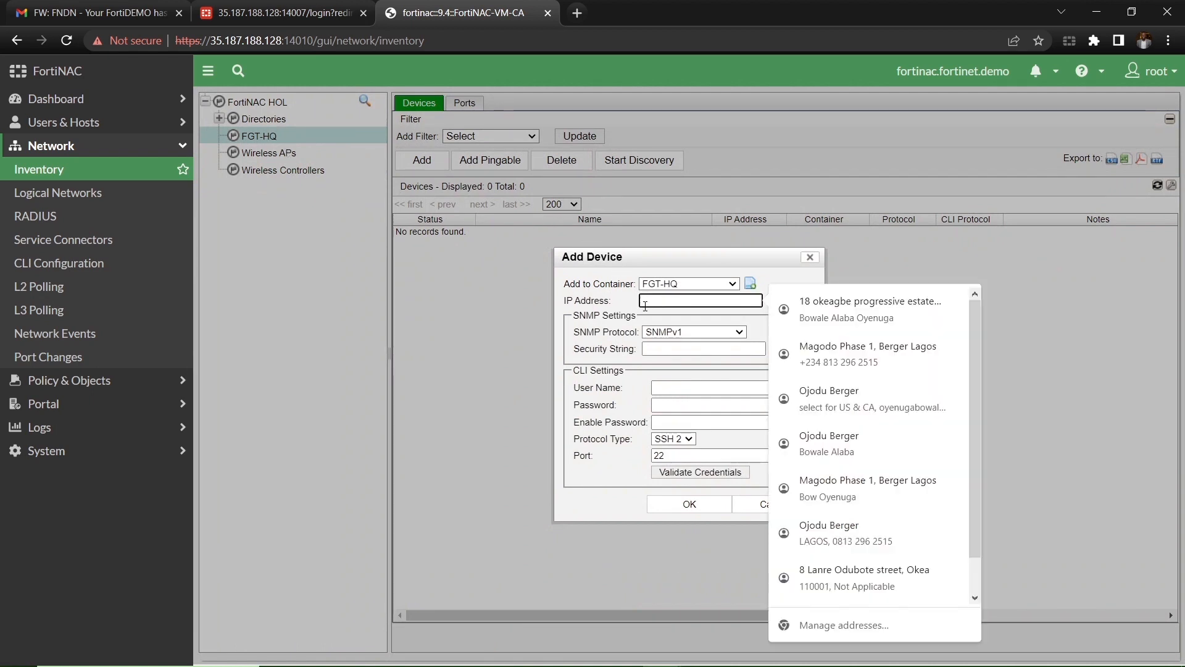
text(10)
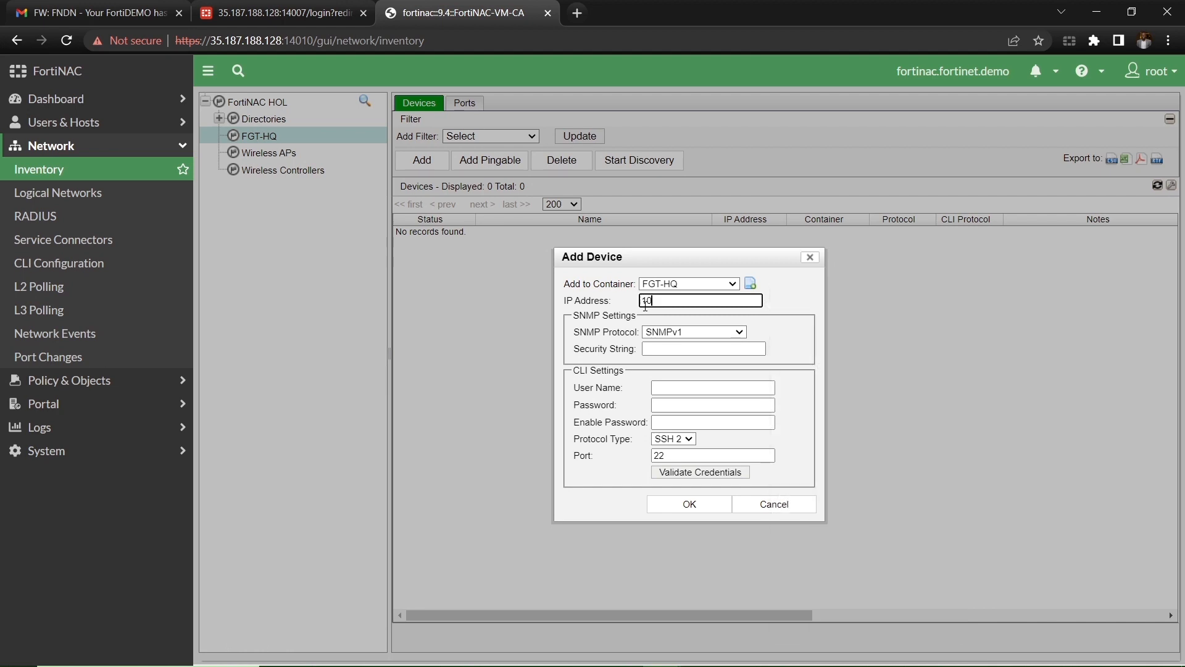
text(.200.2.254)
click(728, 332)
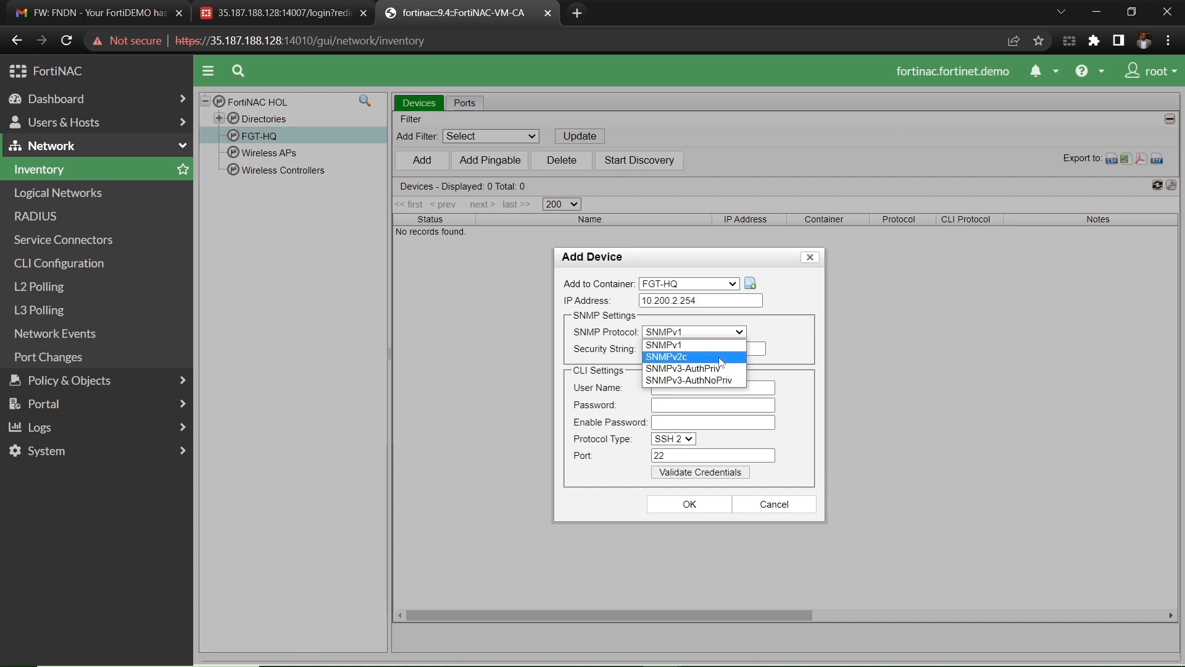
click(721, 358)
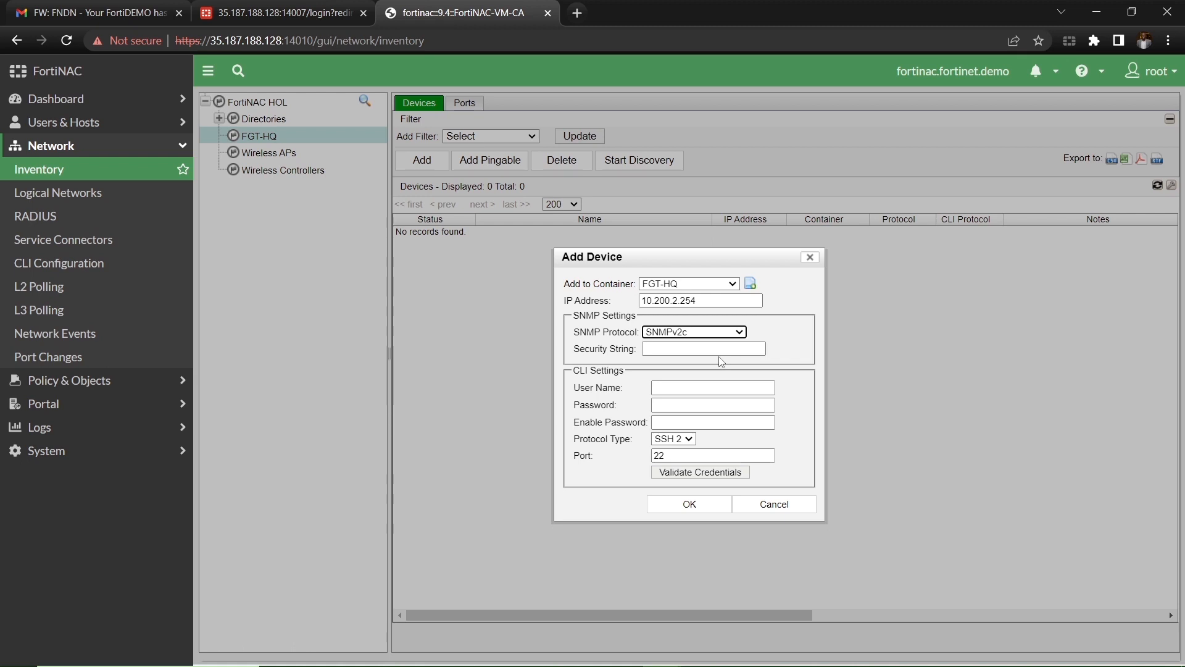
click(720, 347)
text(Se)
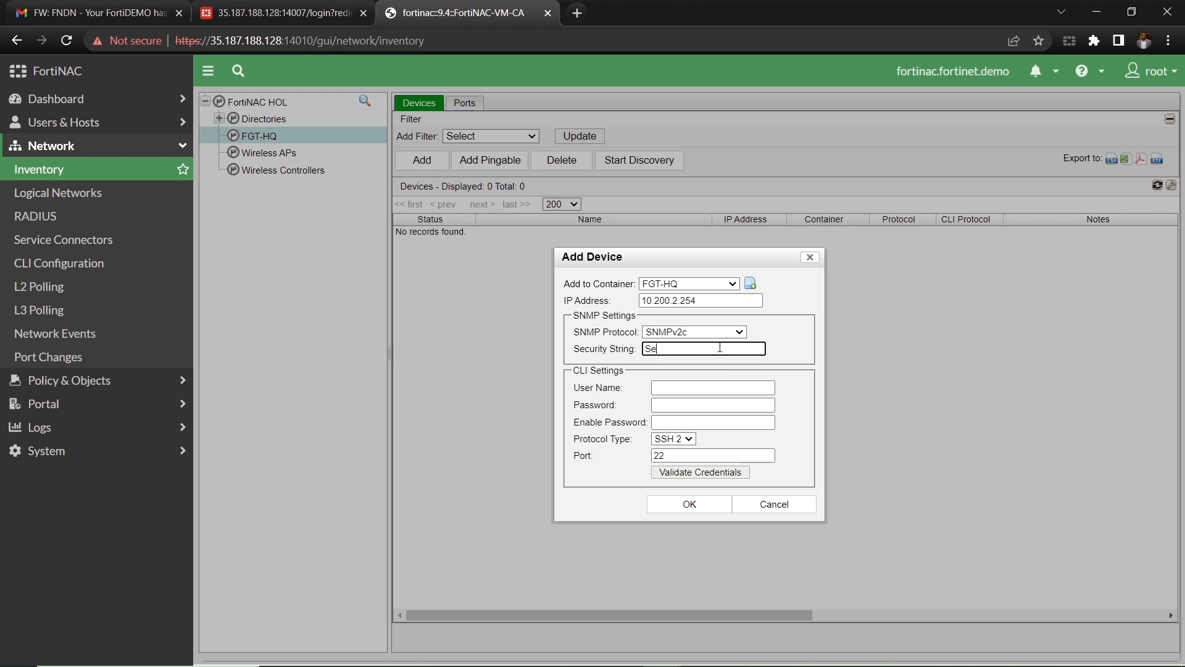
text(ciurityFabric)
Step: Enter CLI user name admin and its password, then validate the credentials successfully
click(686, 387)
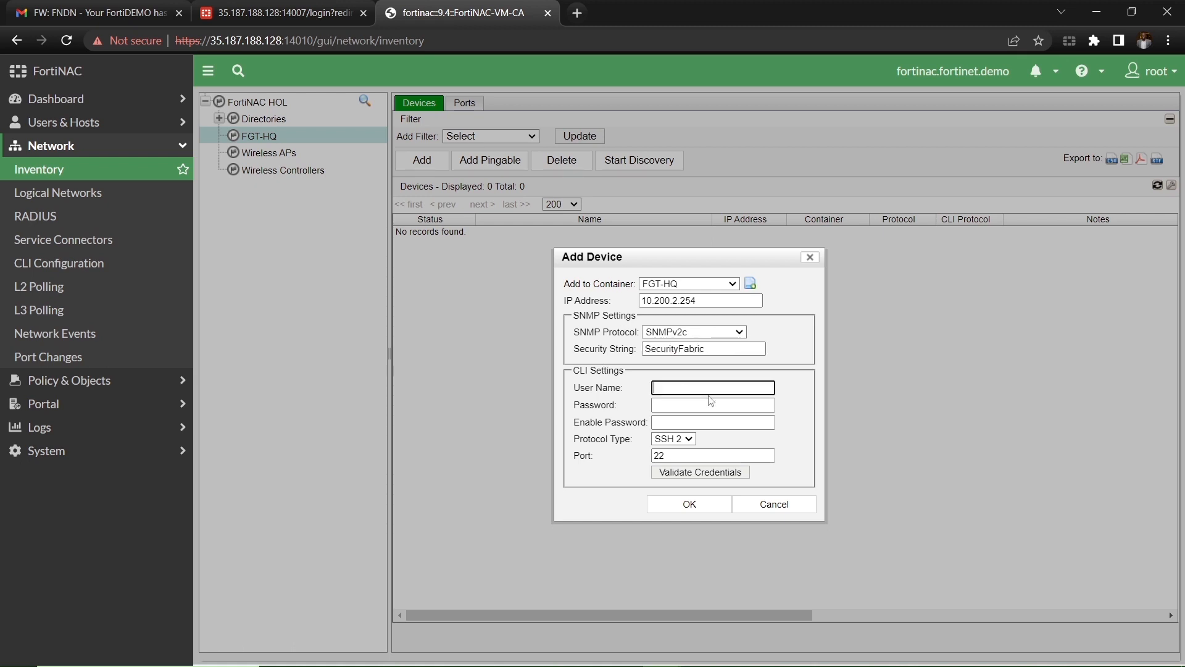
text(admin)
key(Tab)
text(••••••)
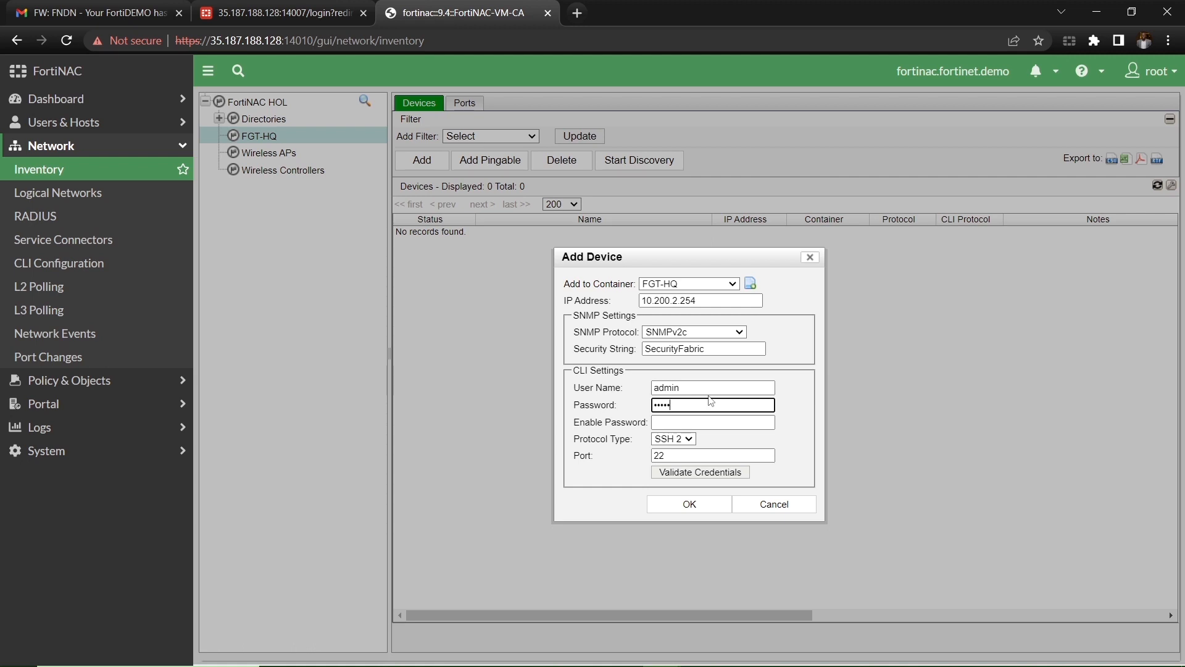
key(BackSpace)
key(BackSpace)
key(BackSpace)
text(••••••••)
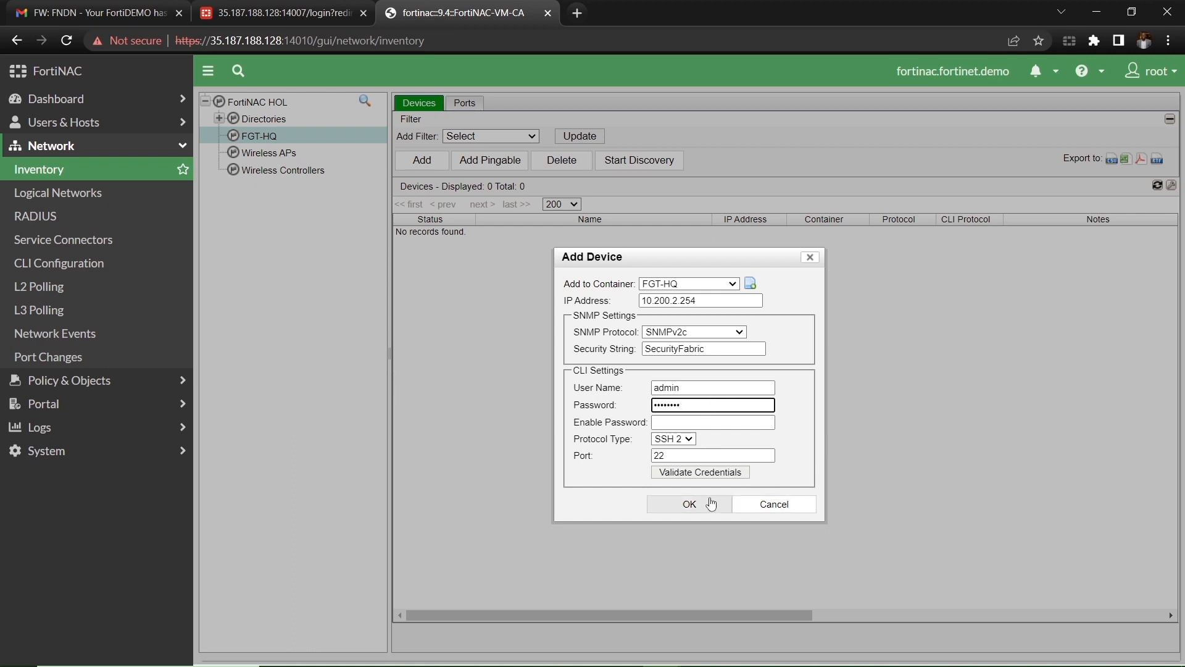
click(698, 473)
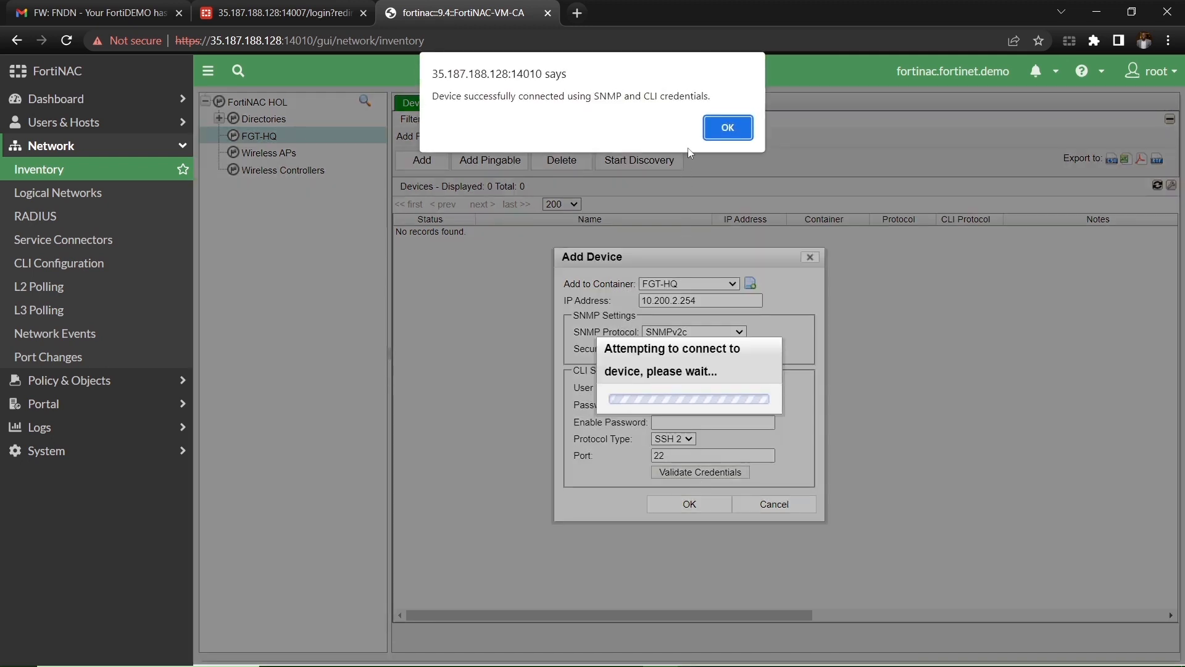
click(728, 138)
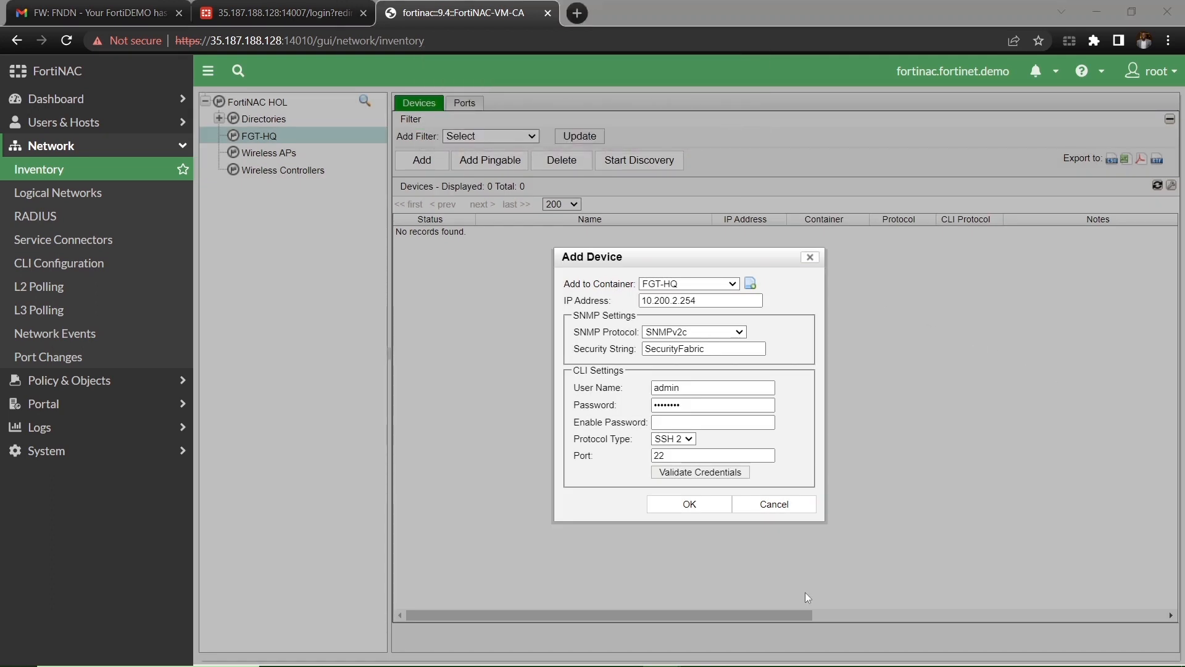
Step: Add the FortiGate as FGT_HQ [10.200.2.254] under FGT-HQ and open its Group Membership
click(677, 506)
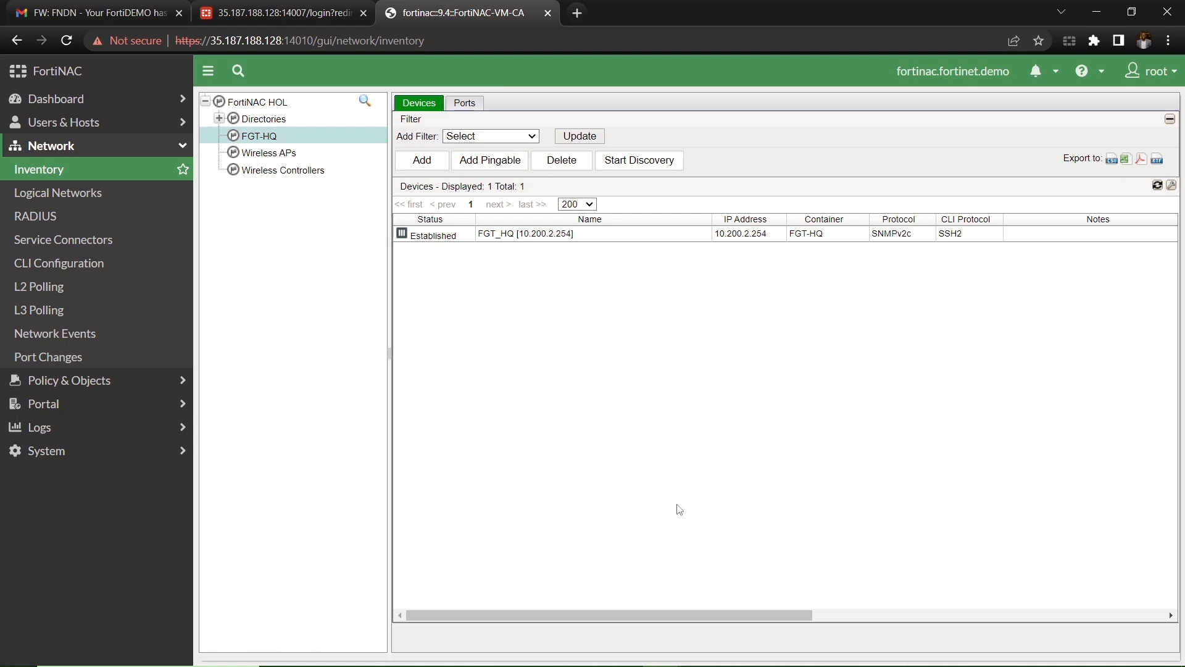
double_click(262, 140)
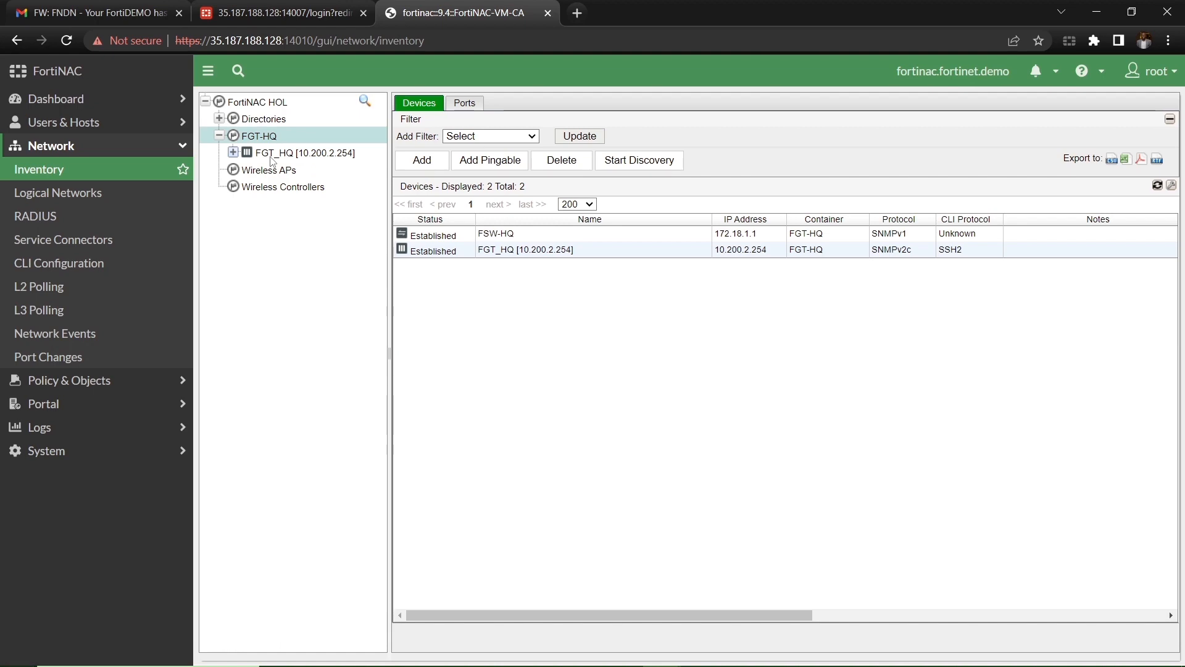
click(244, 158)
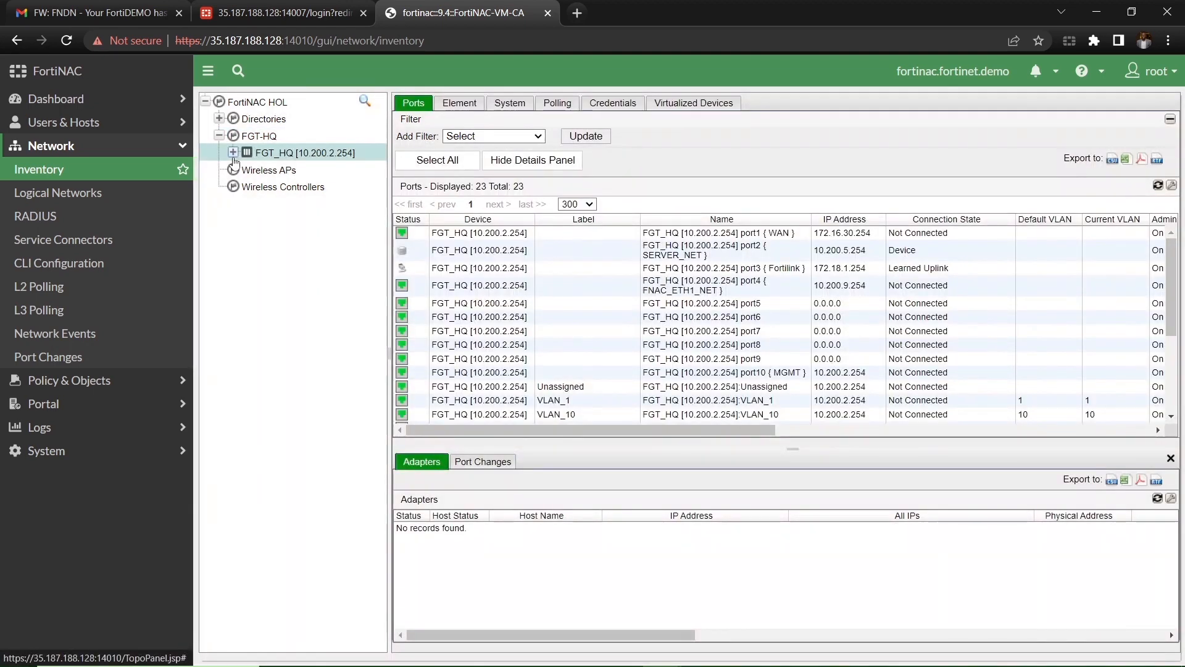
click(233, 153)
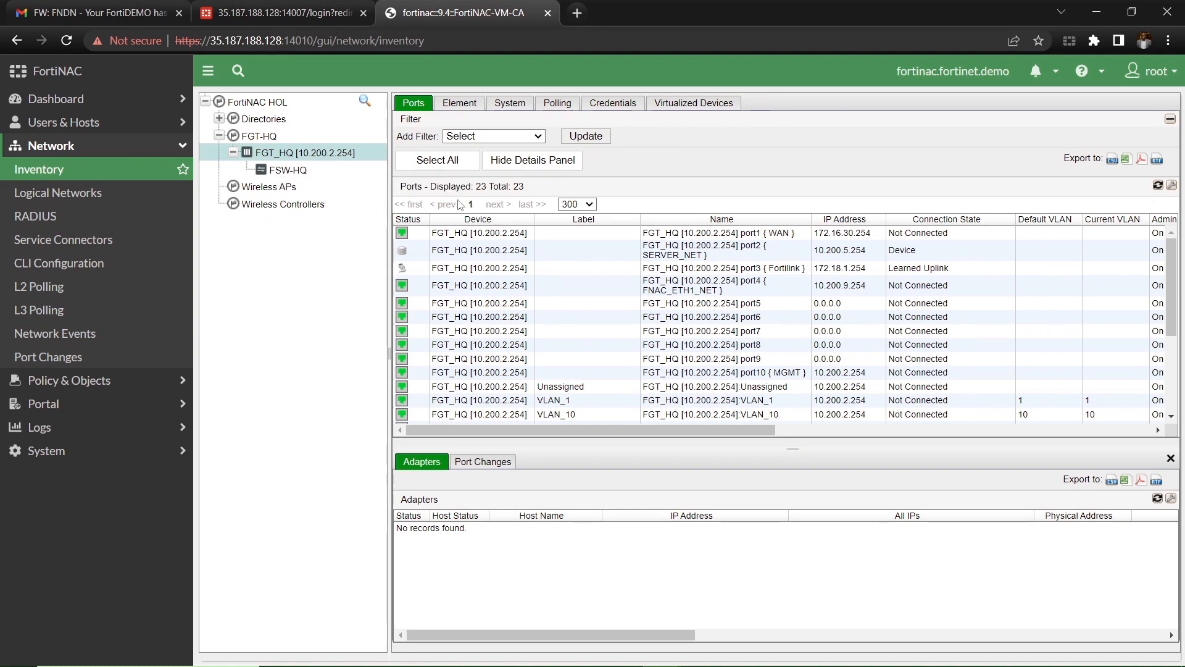
right_click(329, 153)
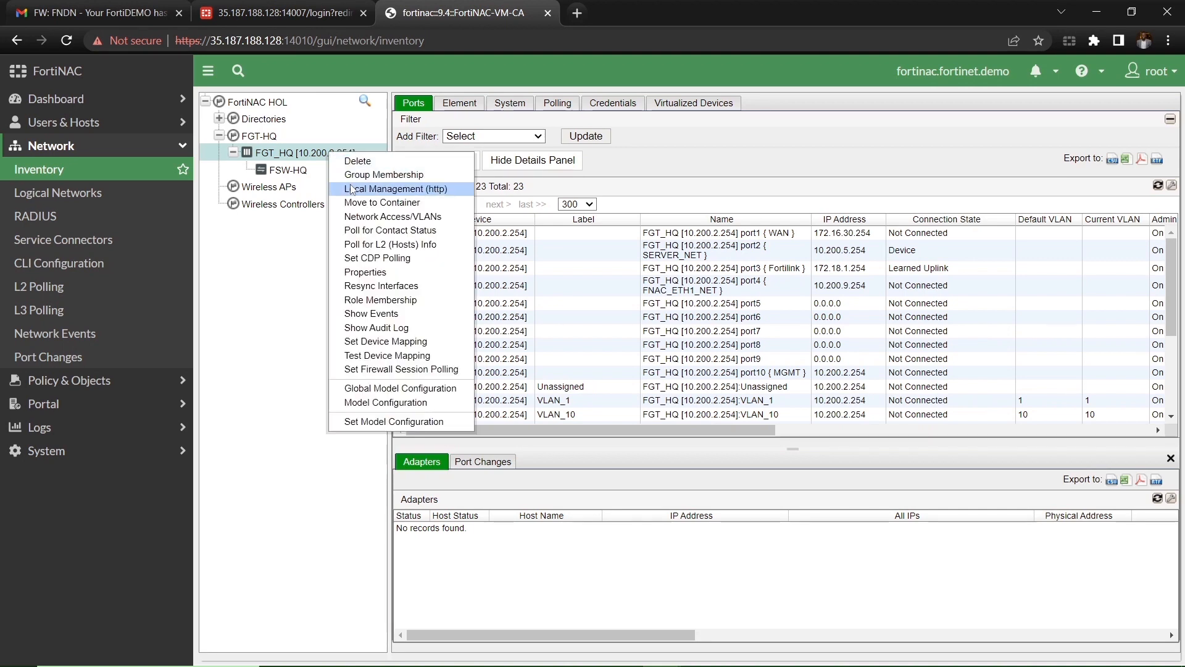
click(359, 176)
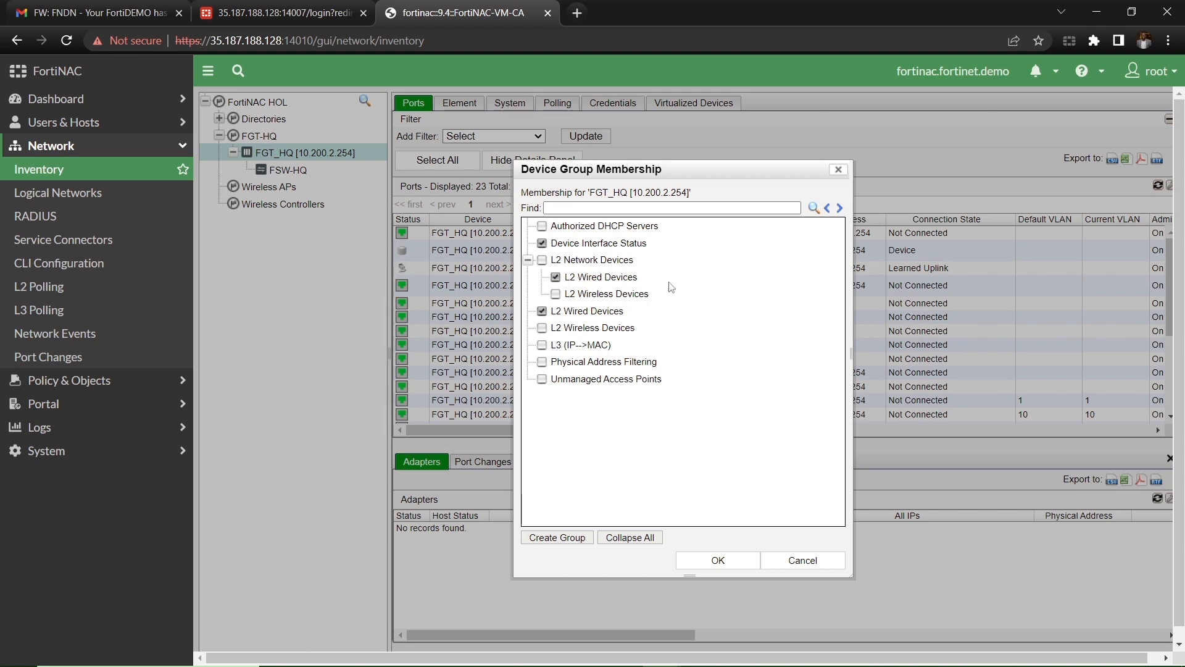
Step: Tick L2 Network Devices, L2 Wireless Devices and L3 (IP-->MAC) for FGT_HQ and confirm
click(543, 260)
click(556, 295)
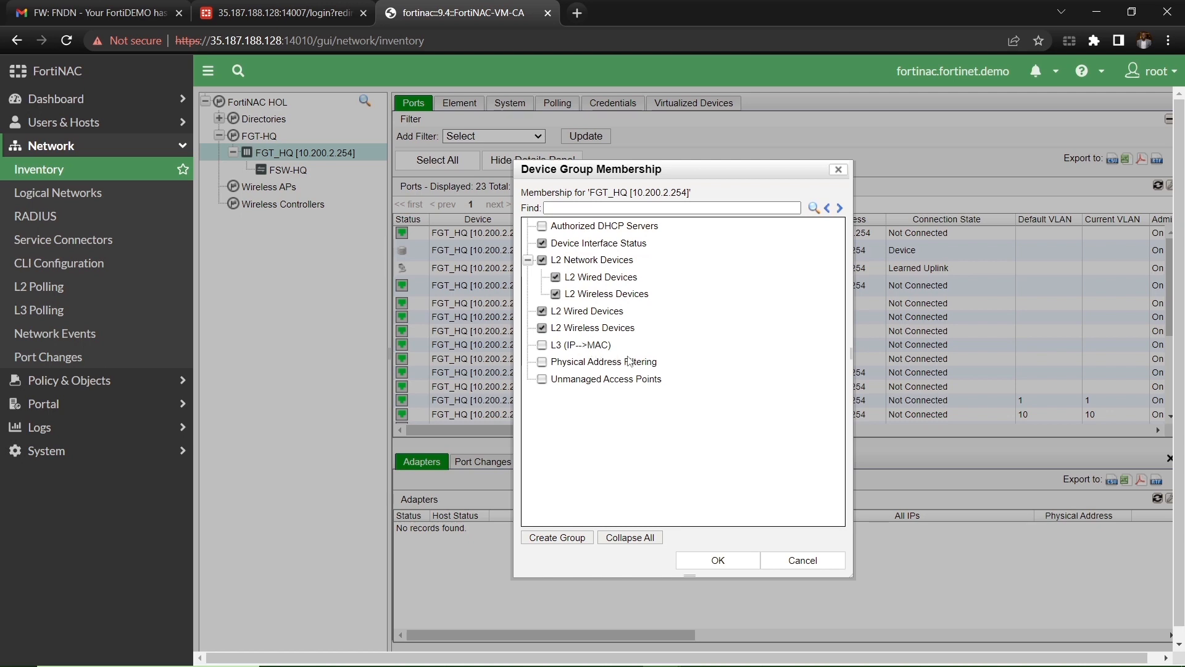
click(542, 345)
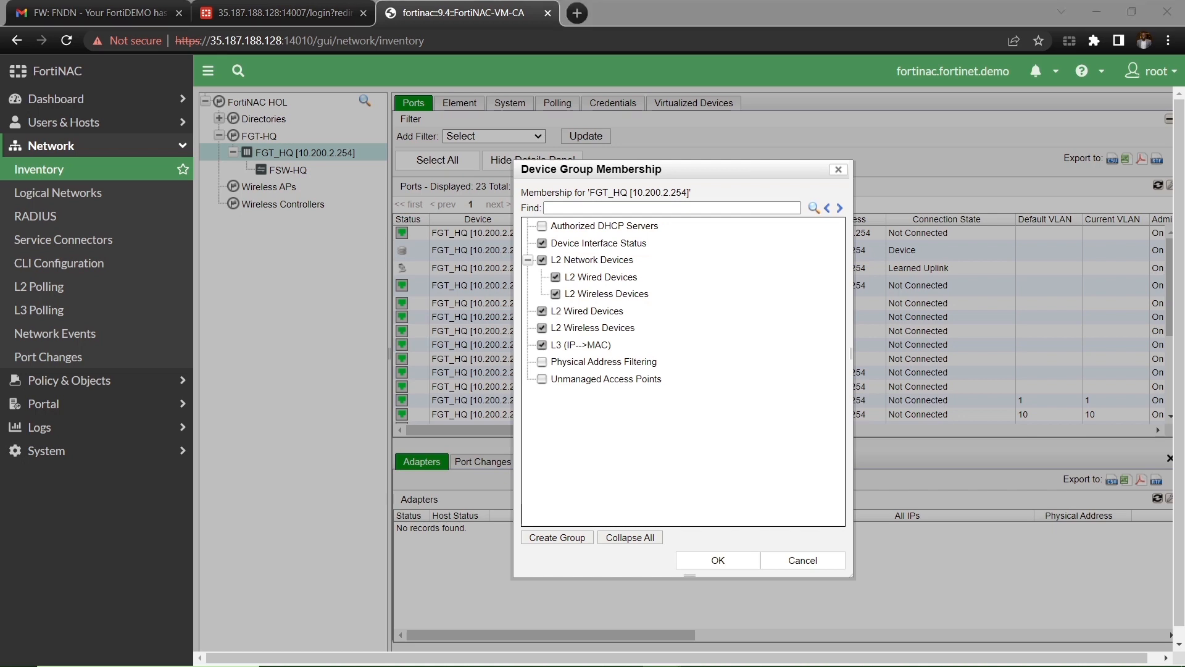
click(716, 560)
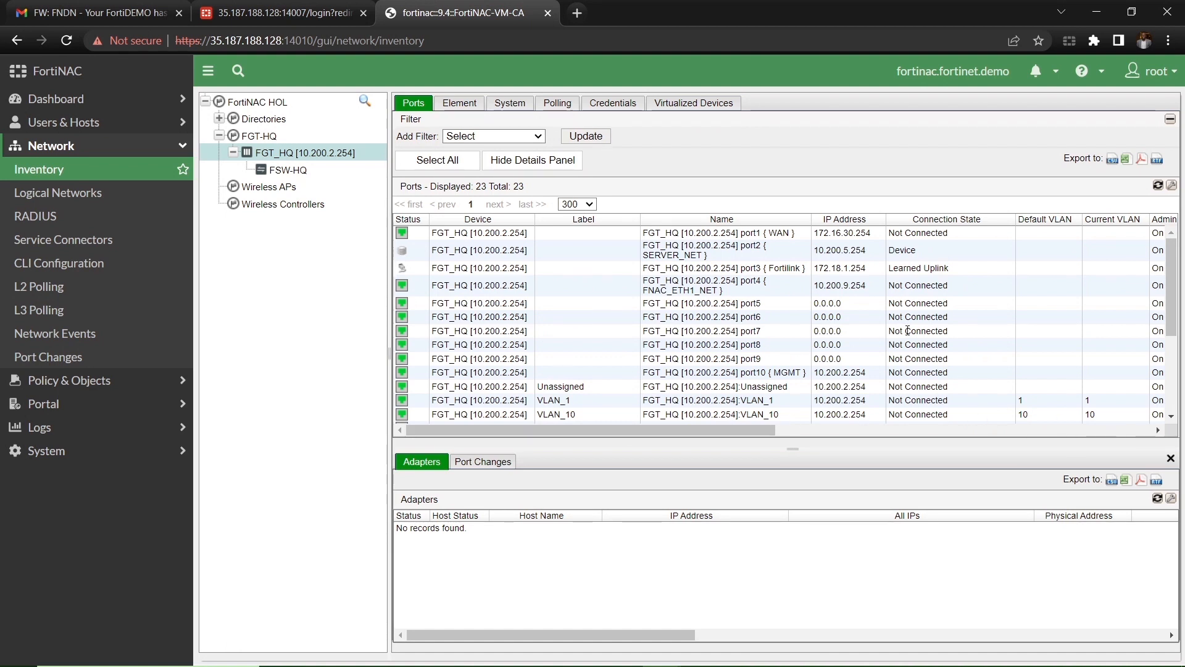
Step: On the Polling tab, change L2 (Hosts) from 60 and L3 (IP-->MAC) from 30 to 5 minutes
click(557, 103)
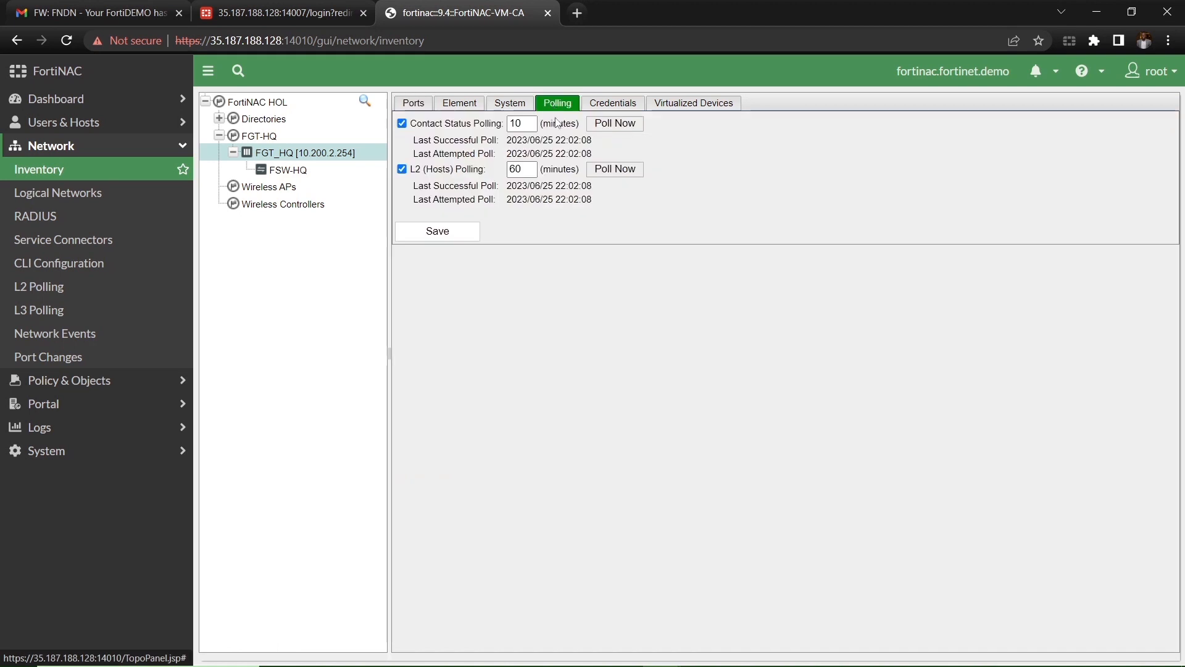
double_click(521, 170)
text(5)
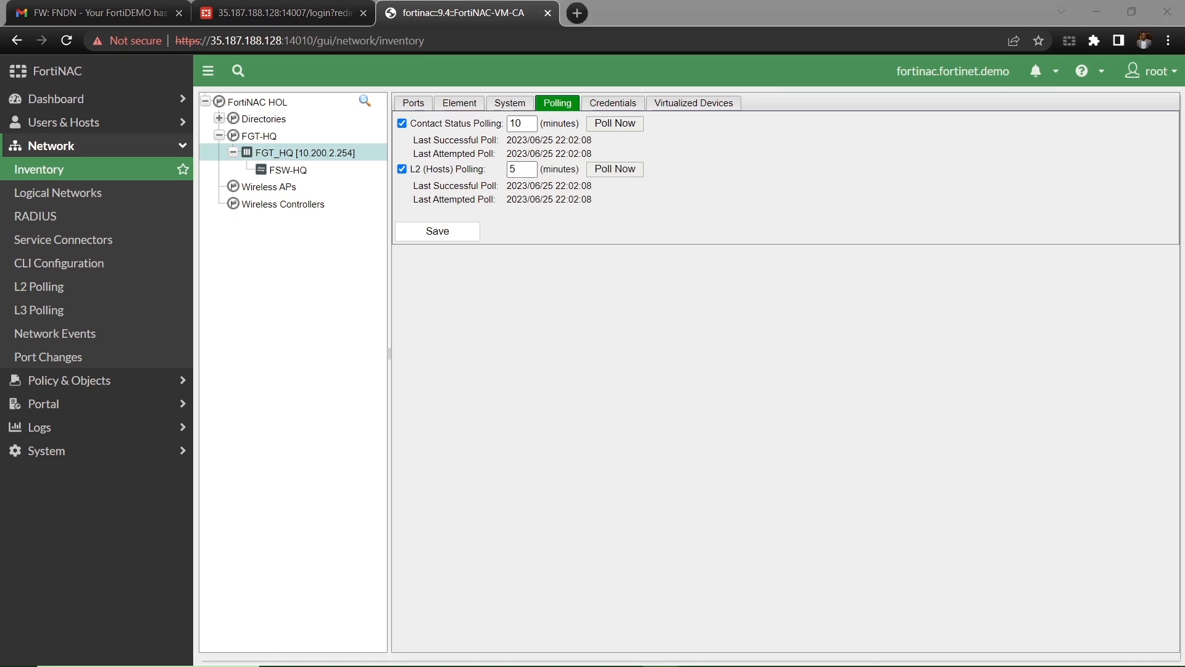
click(439, 233)
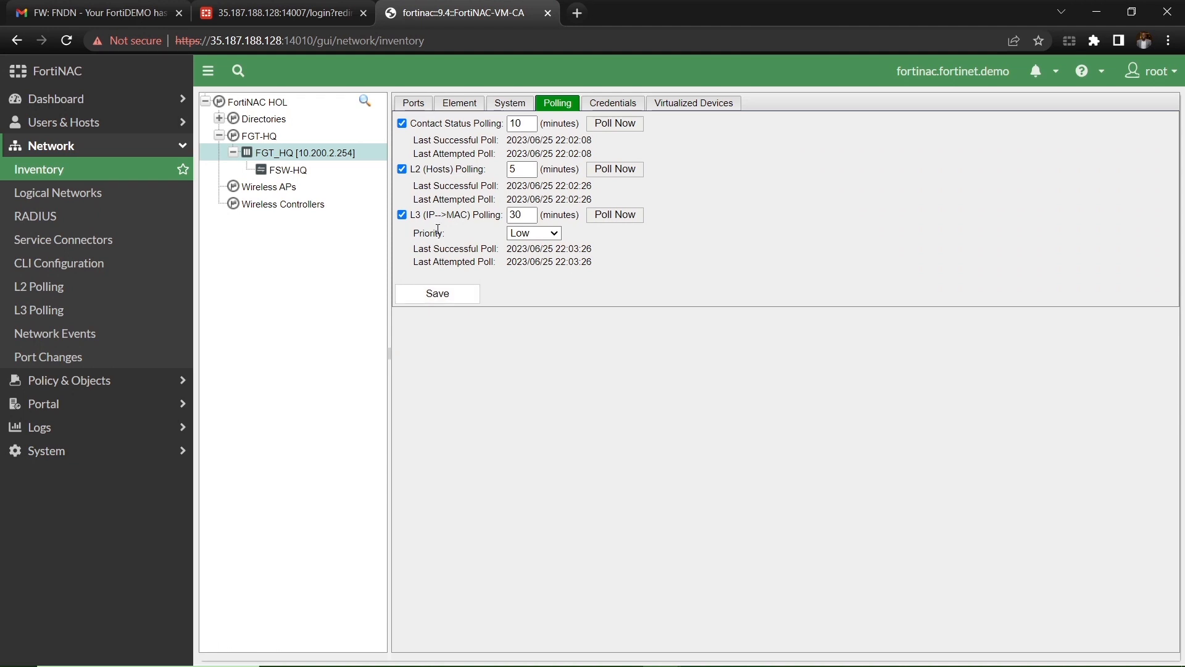
double_click(522, 216)
text(5)
click(454, 297)
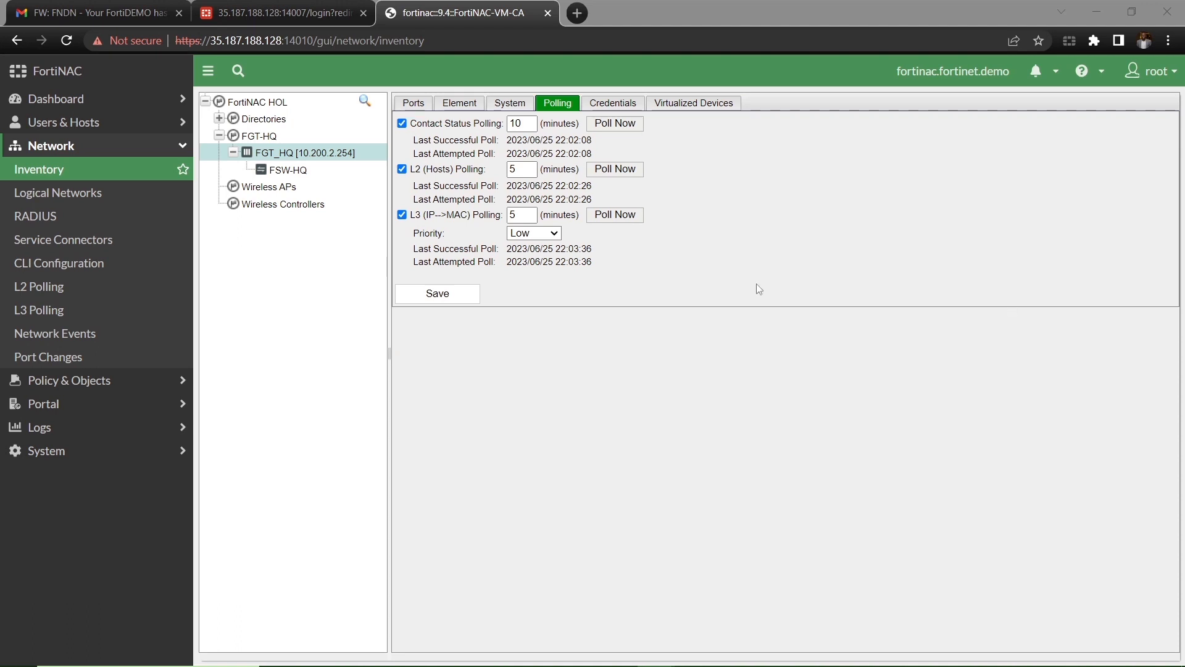
Step: Open Model Configuration for the root VDOM from FGT-HQ's Virtualized Devices tab
click(268, 137)
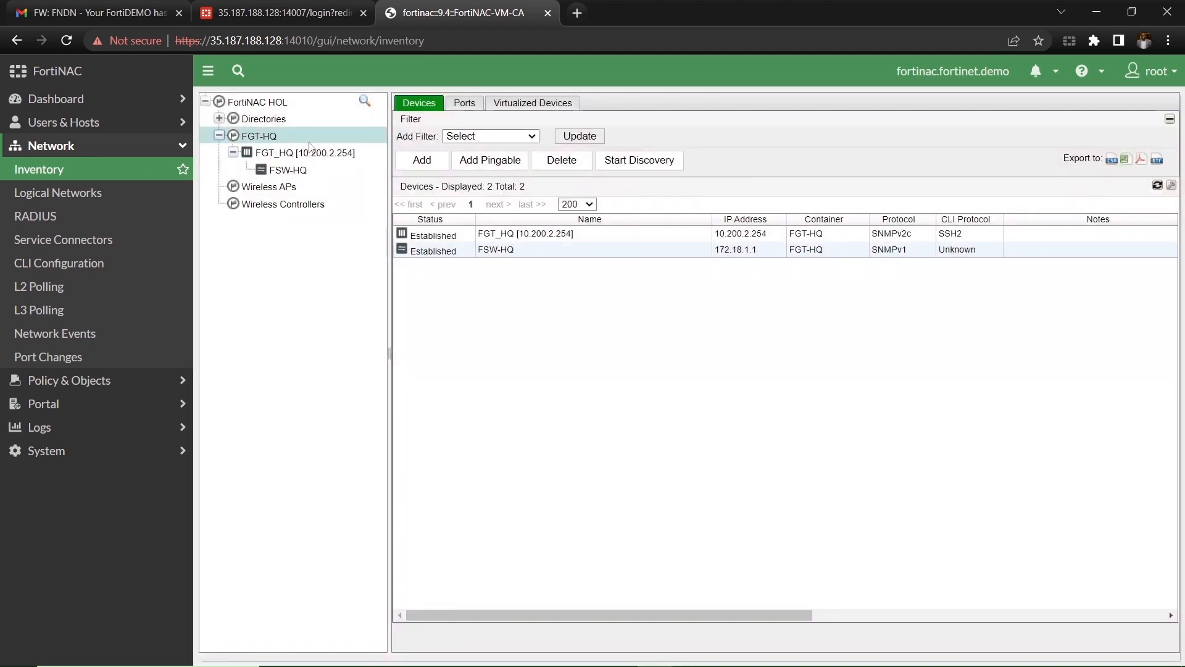
click(529, 106)
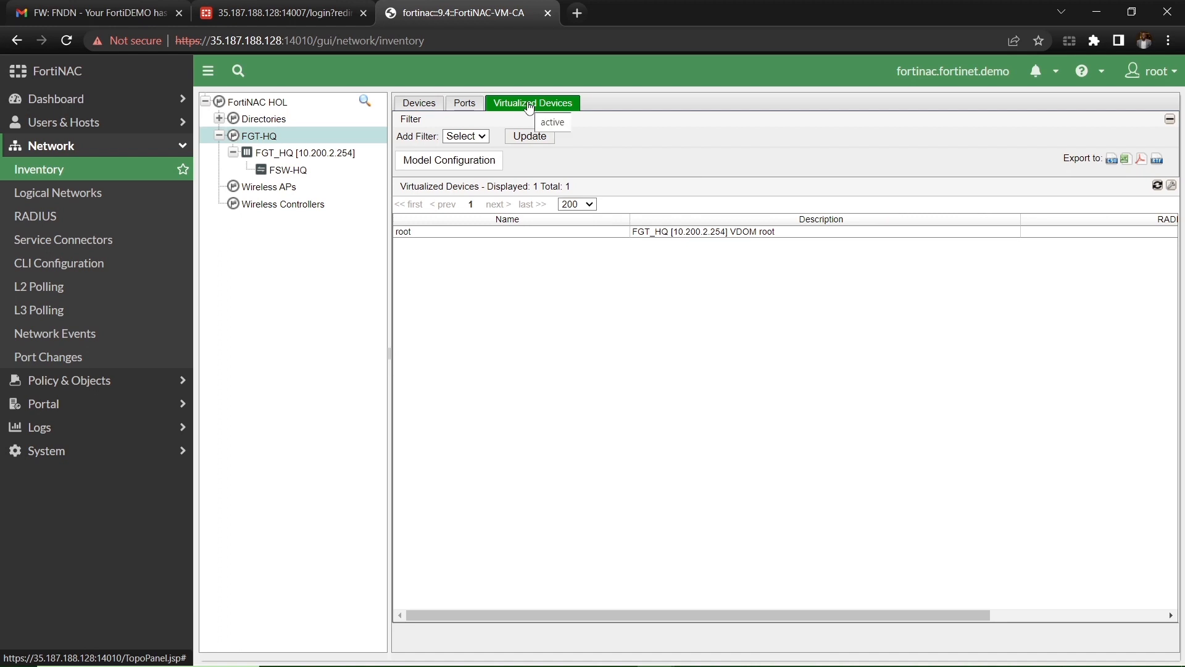
click(445, 236)
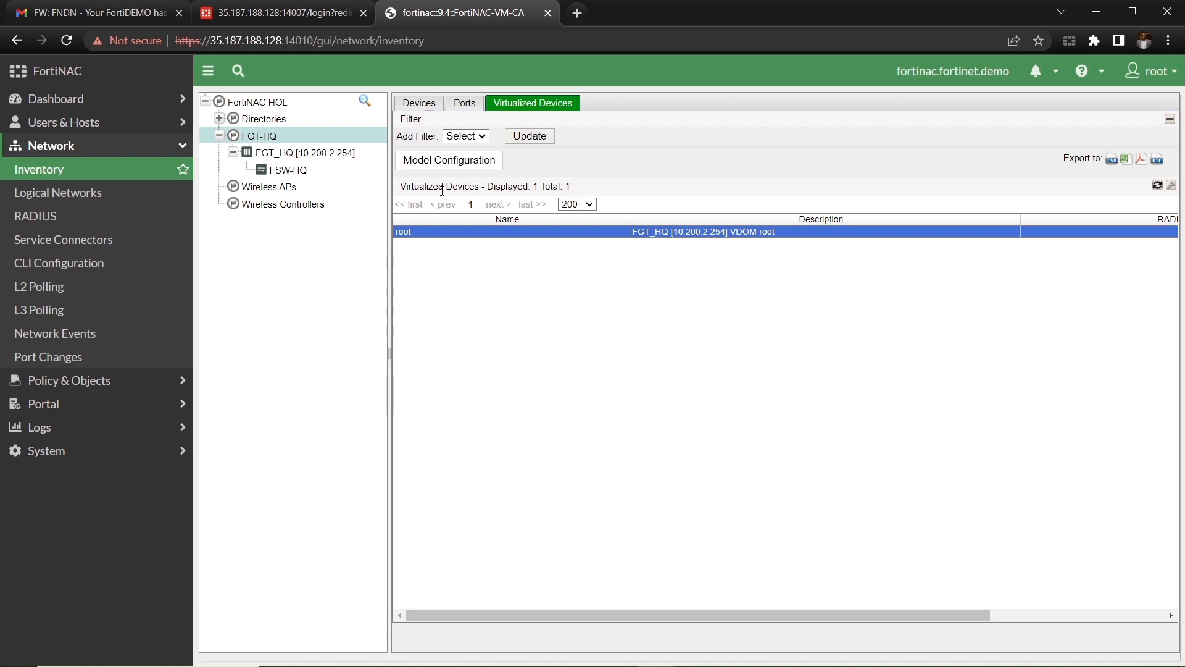
click(448, 161)
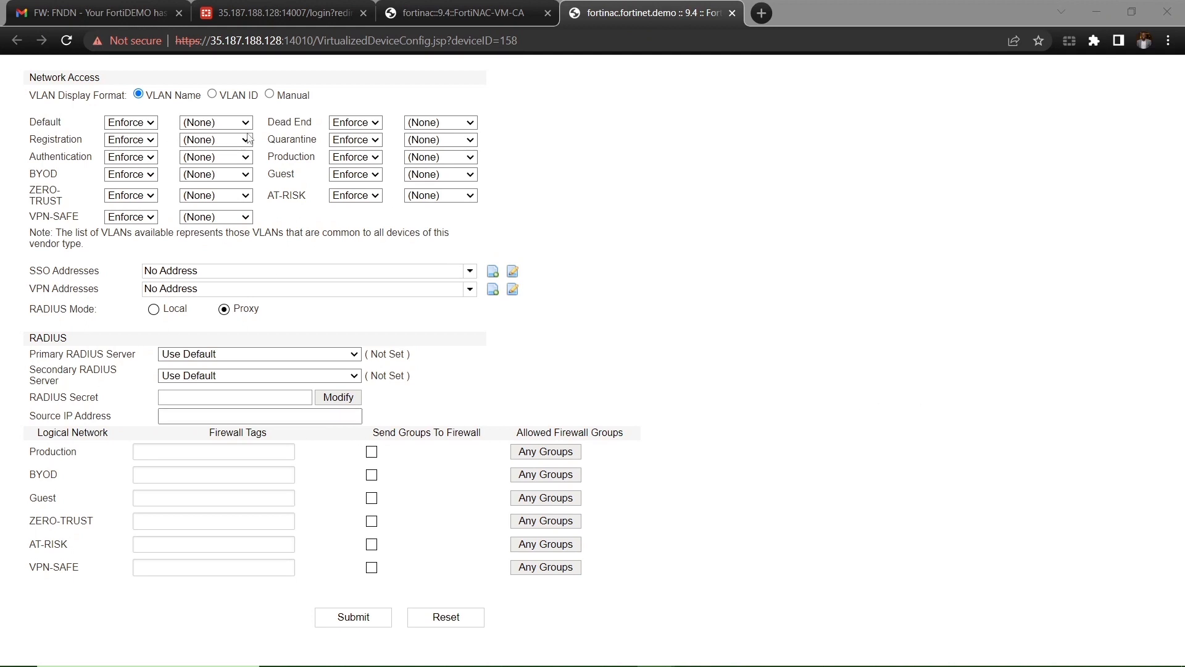
Step: Set Default, Dead End, Registration, Quarantine and Authentication VLANs to VLAN_99
click(203, 125)
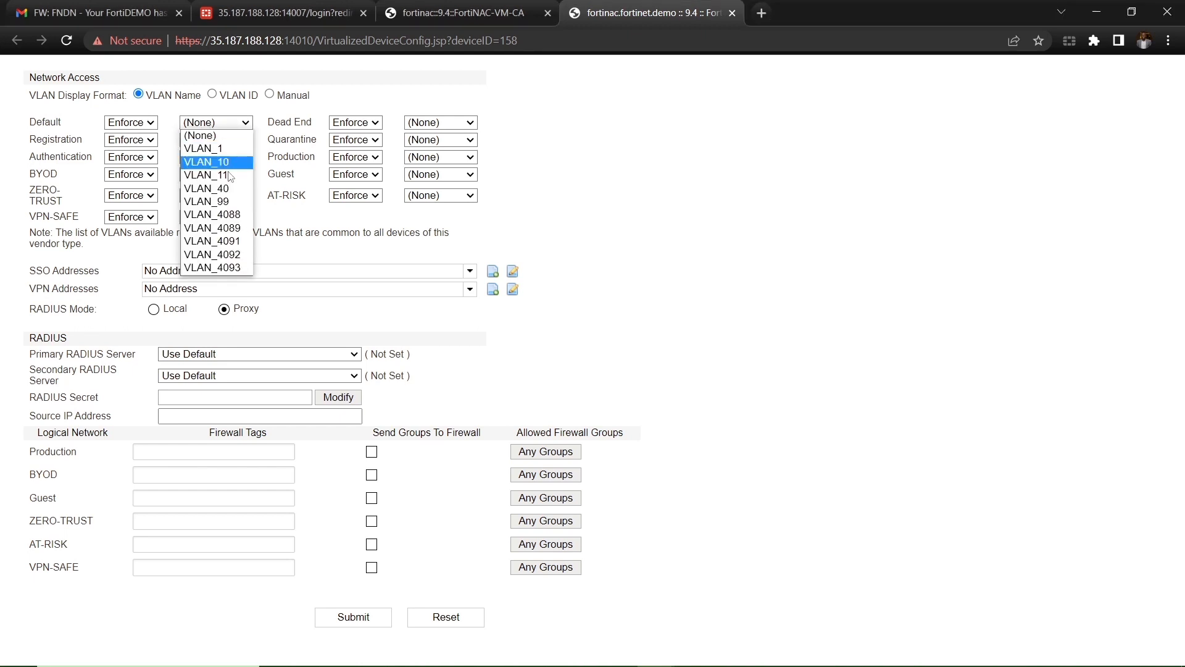
click(204, 202)
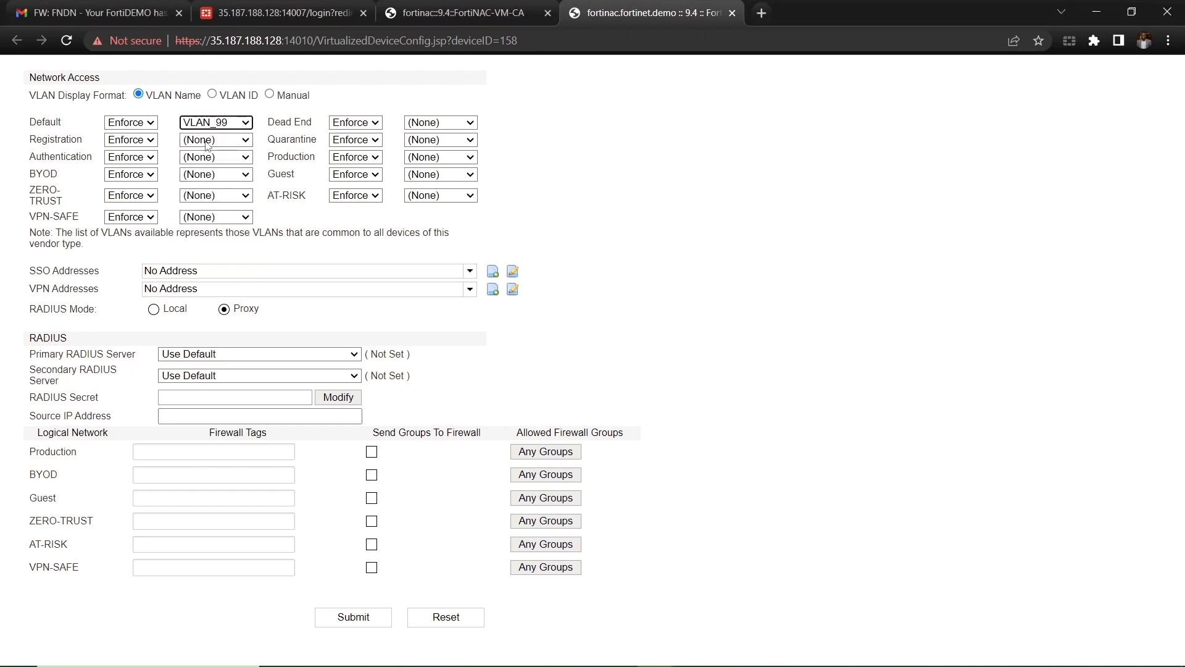
click(352, 128)
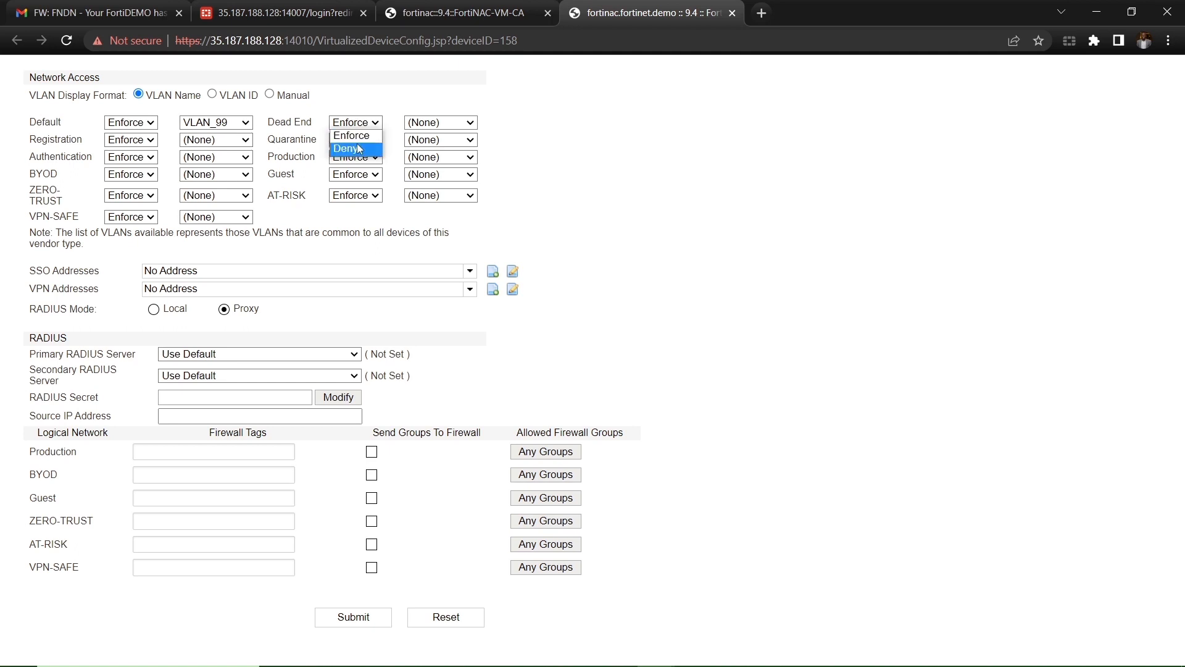
click(428, 128)
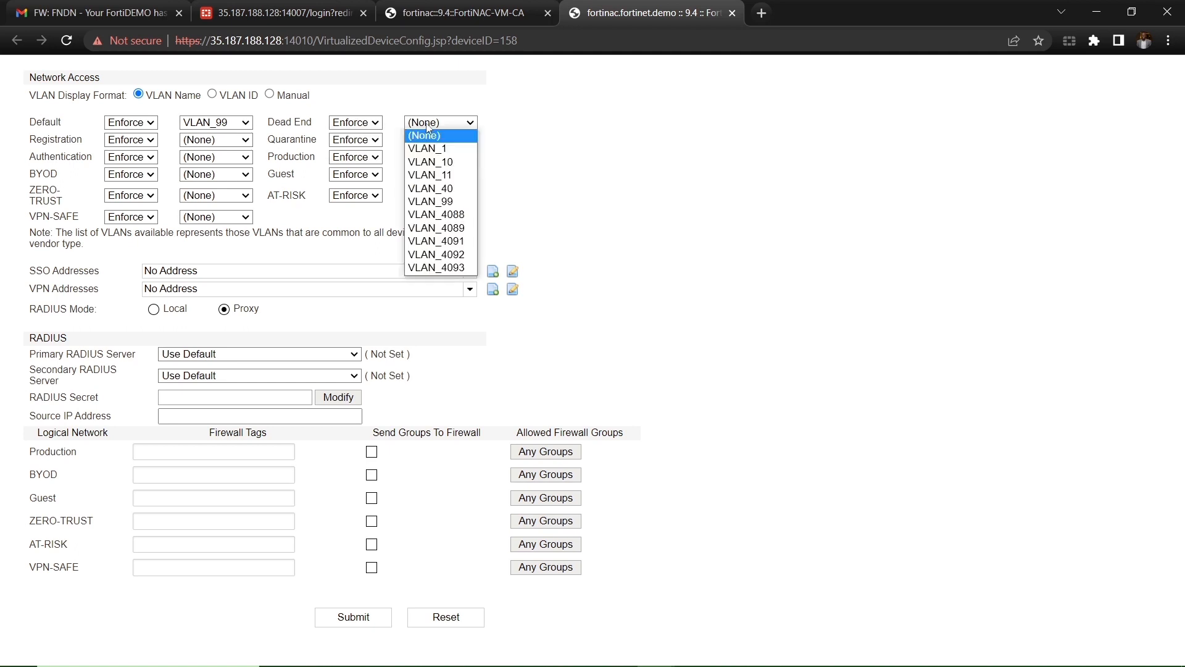
click(448, 201)
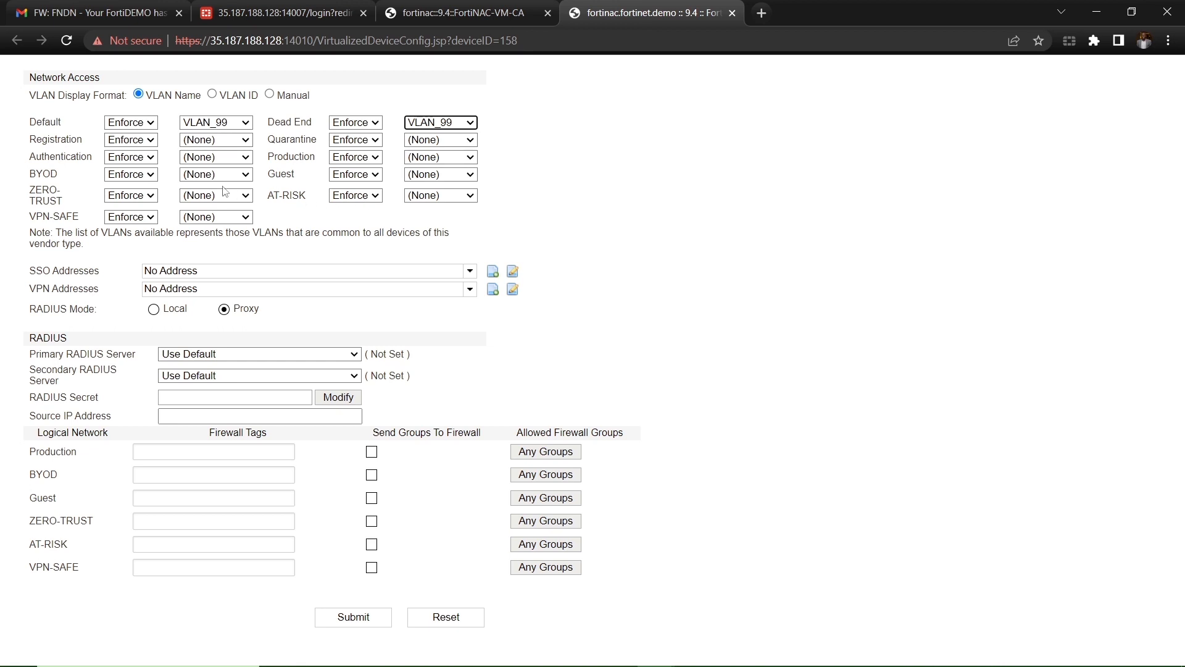
click(213, 143)
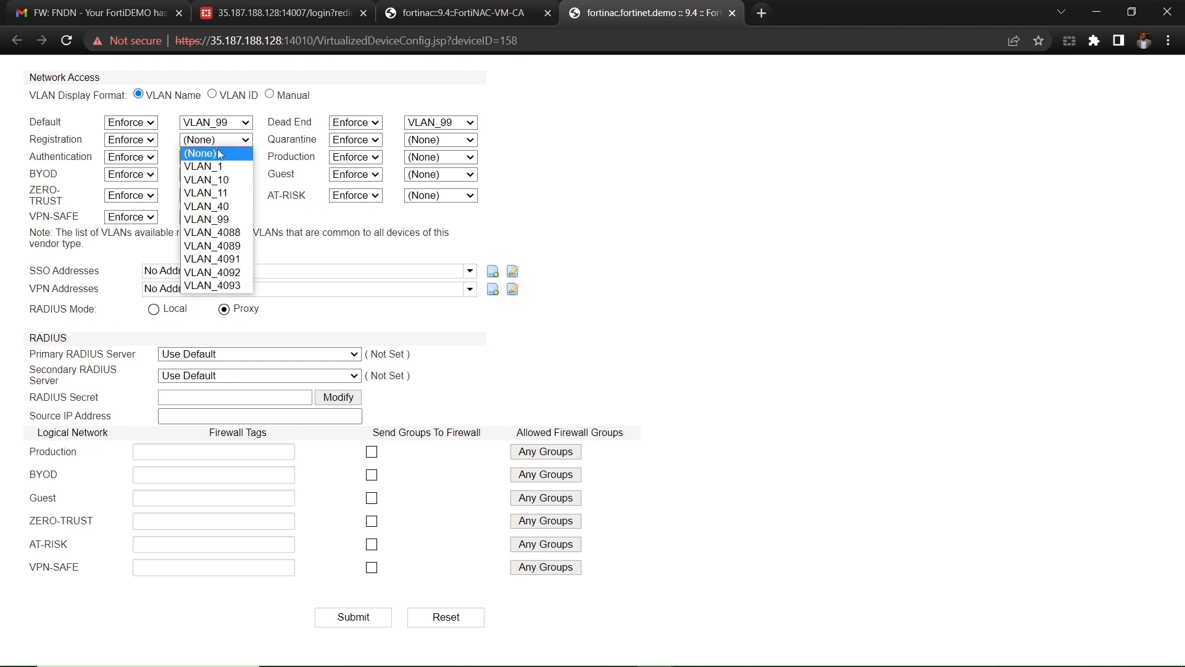
click(227, 221)
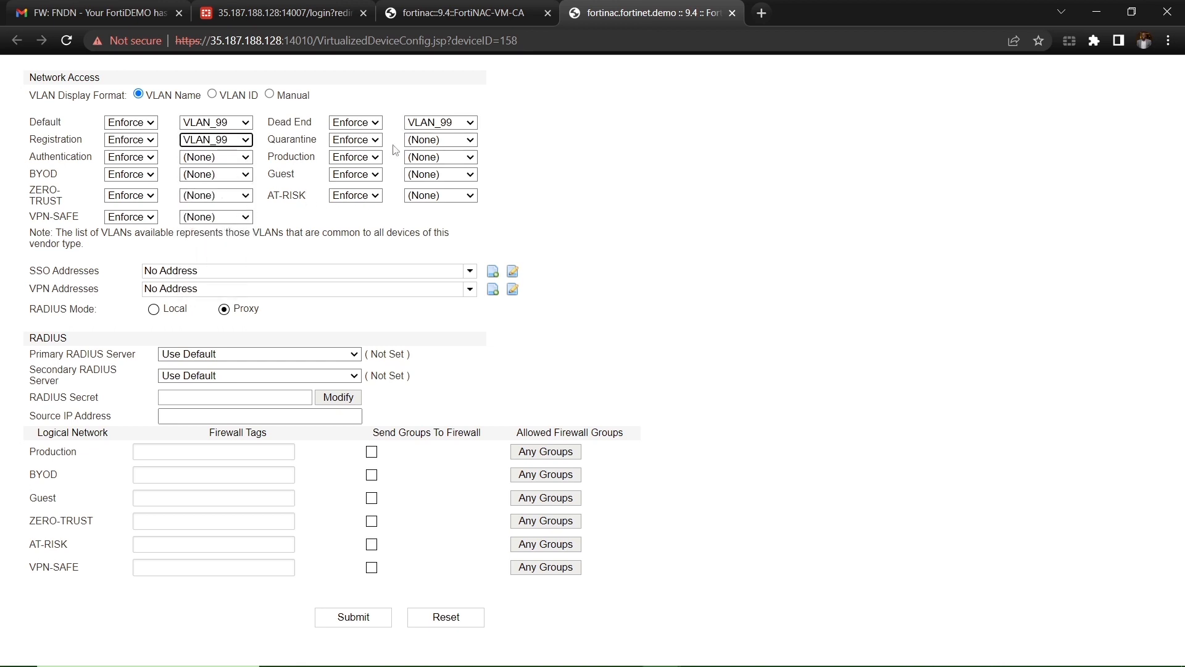
click(436, 145)
click(428, 219)
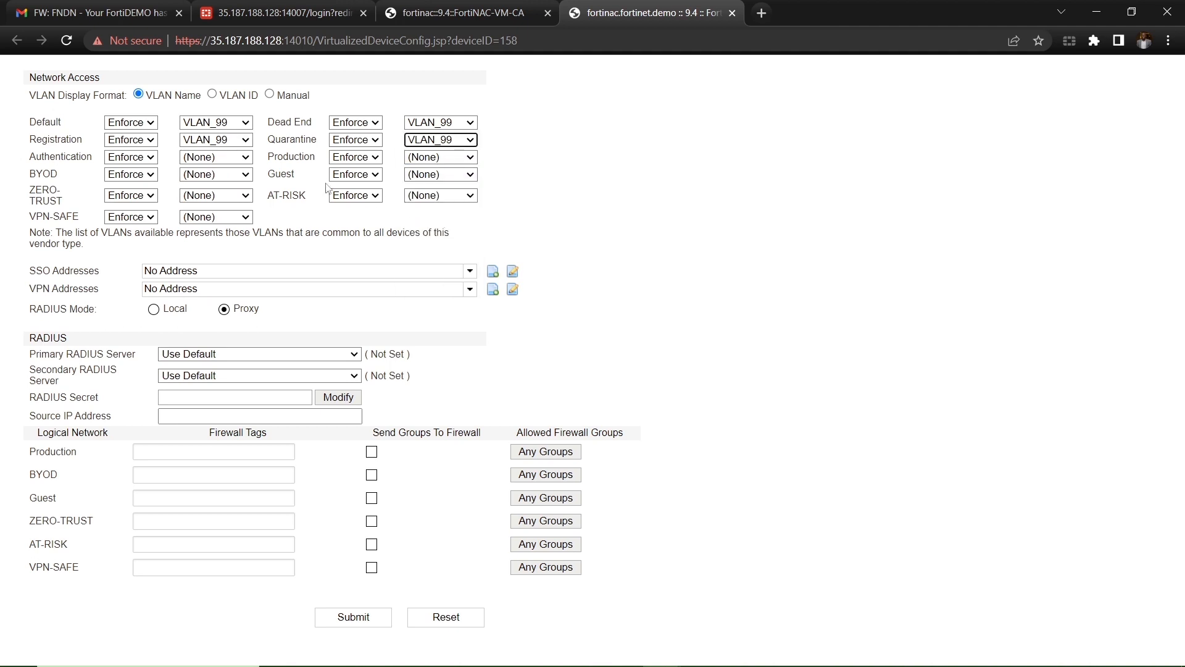
click(210, 163)
click(231, 245)
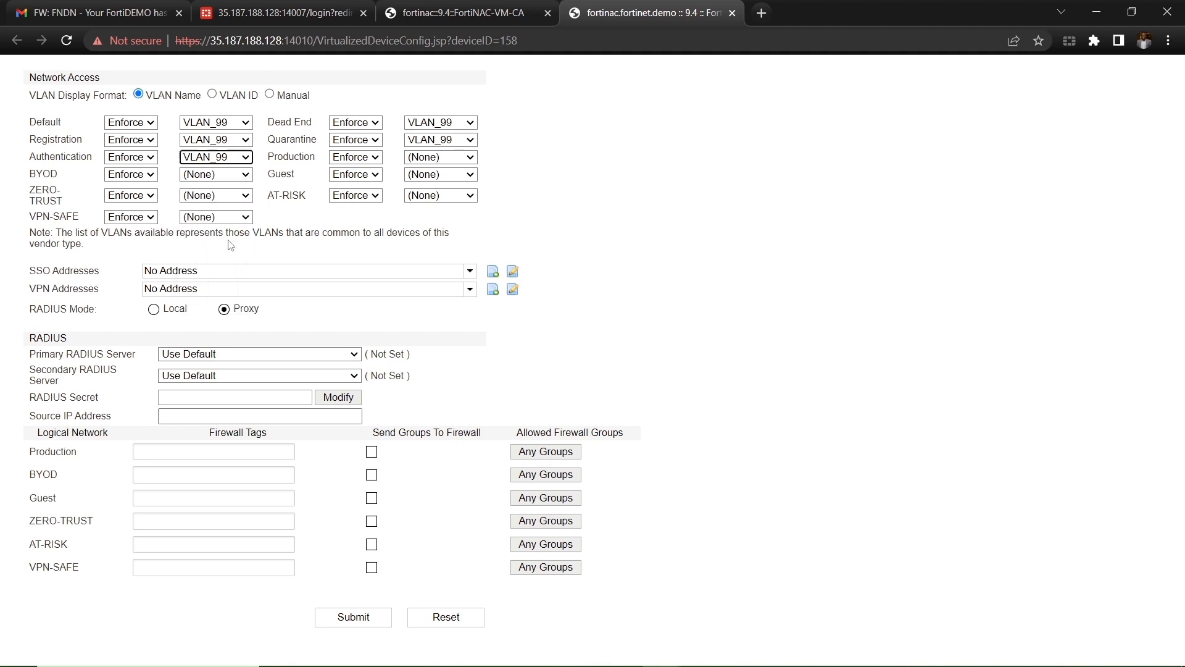
Step: Set Production to VLAN_10, BYOD to VLAN_11, Guest to VLAN_40 and ZERO-TRUST to VLAN_99
click(421, 160)
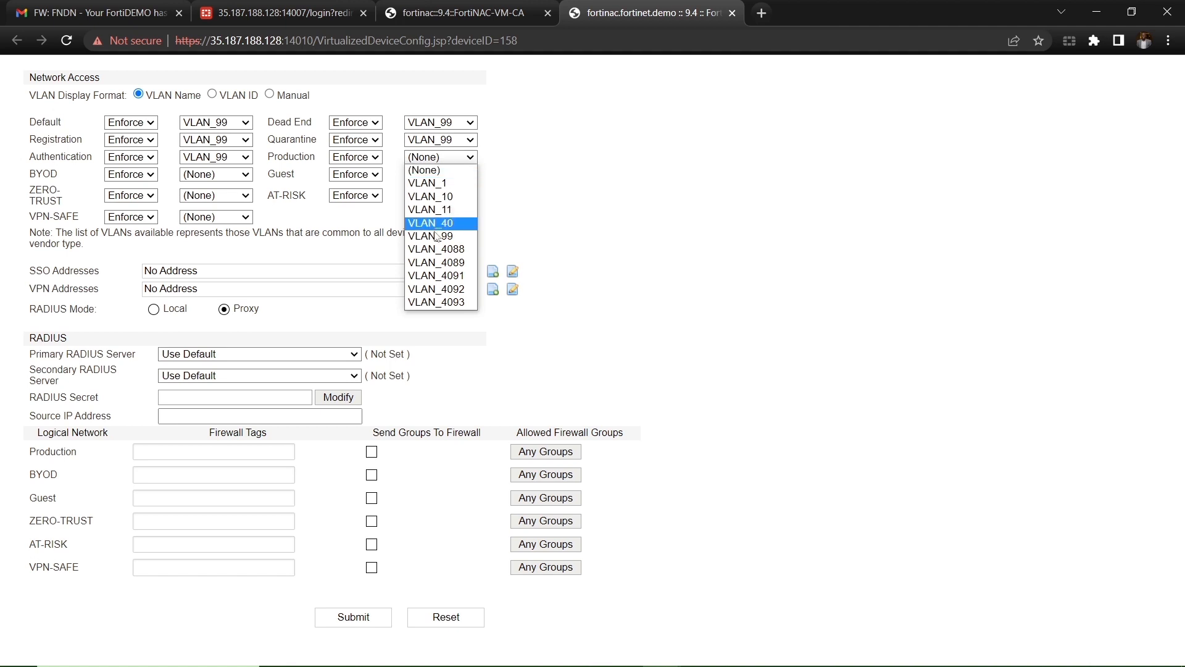
click(431, 200)
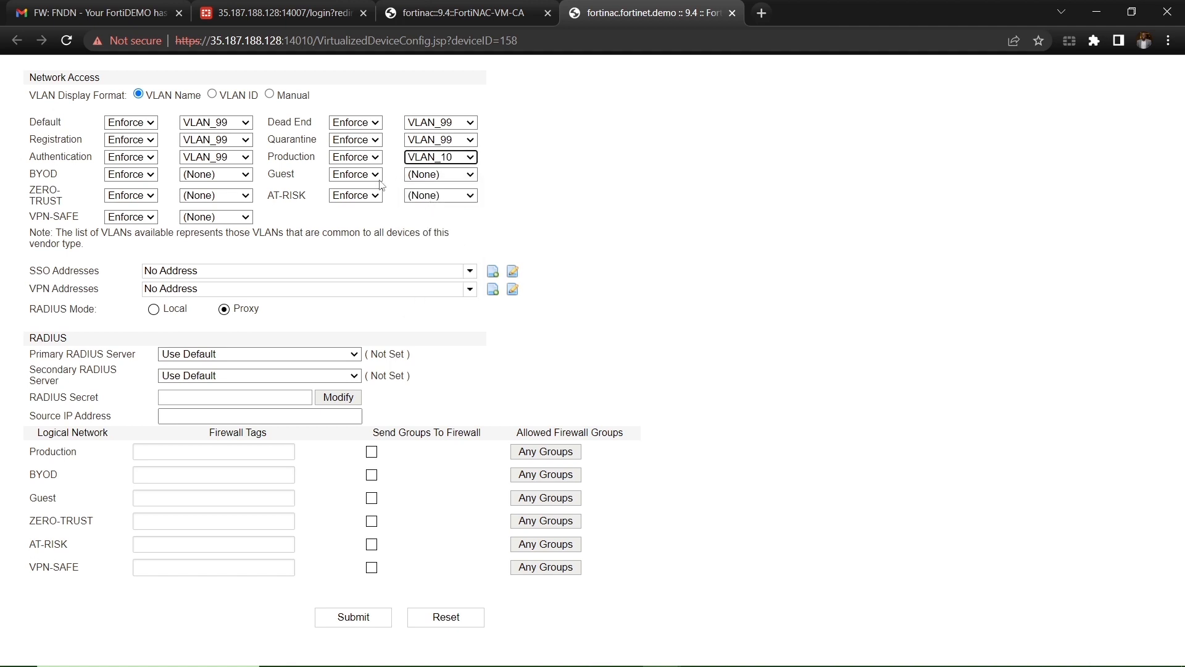
click(213, 177)
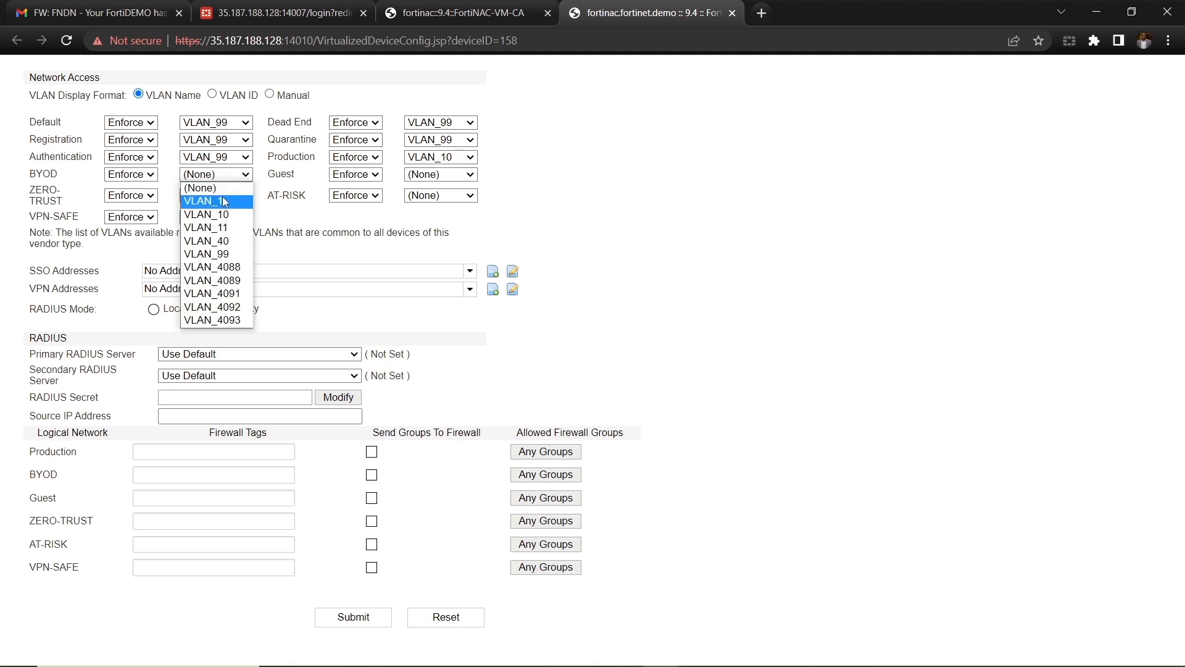
click(224, 228)
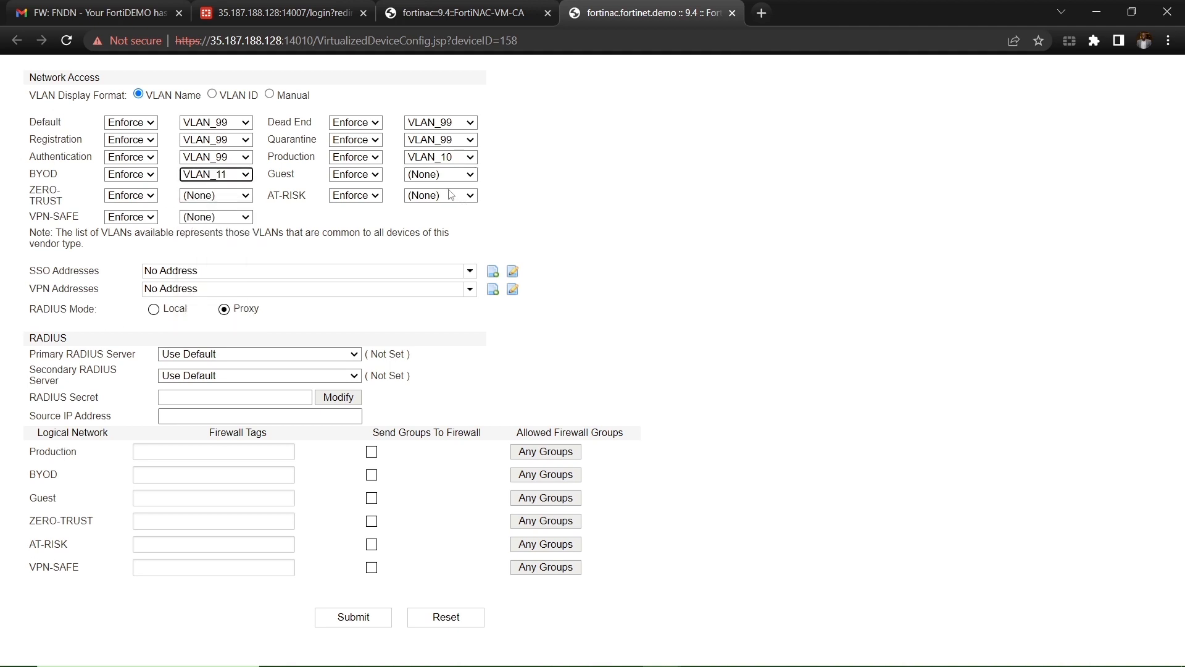
click(424, 176)
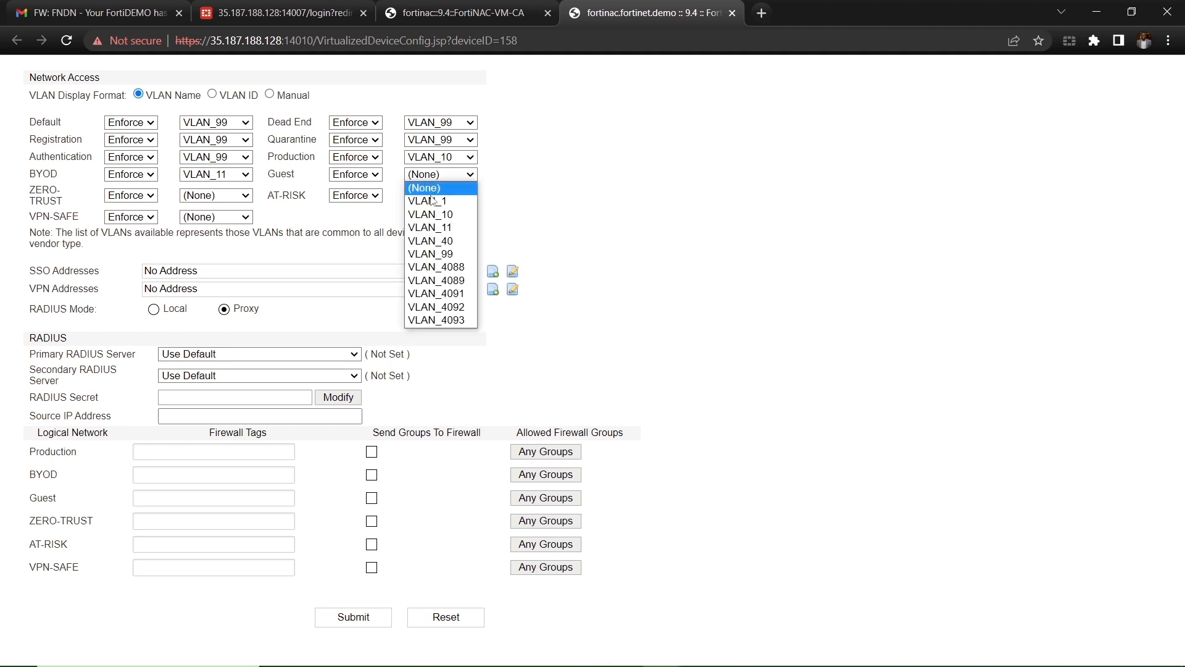
click(434, 242)
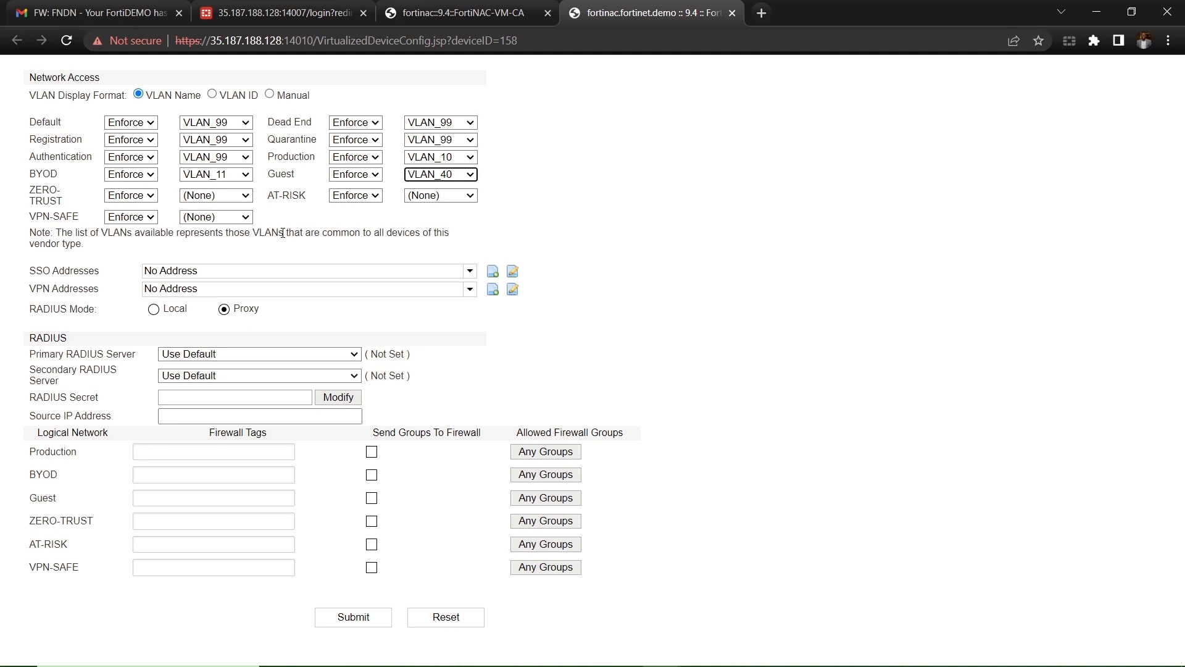
click(220, 196)
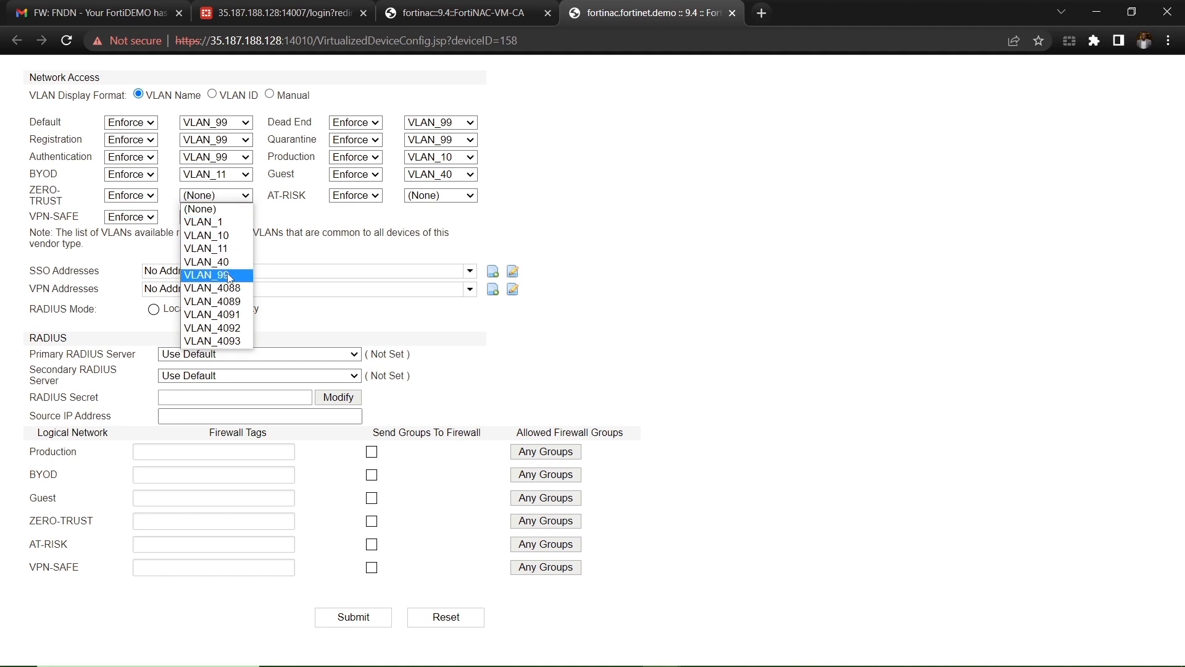
click(216, 273)
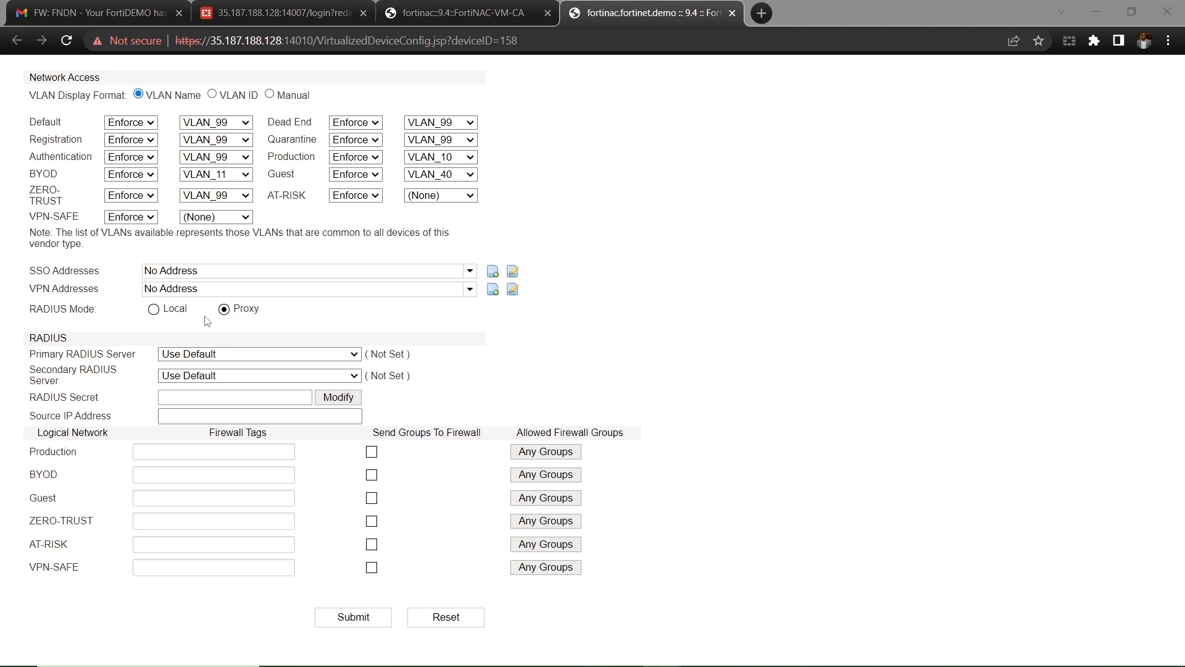
click(403, 276)
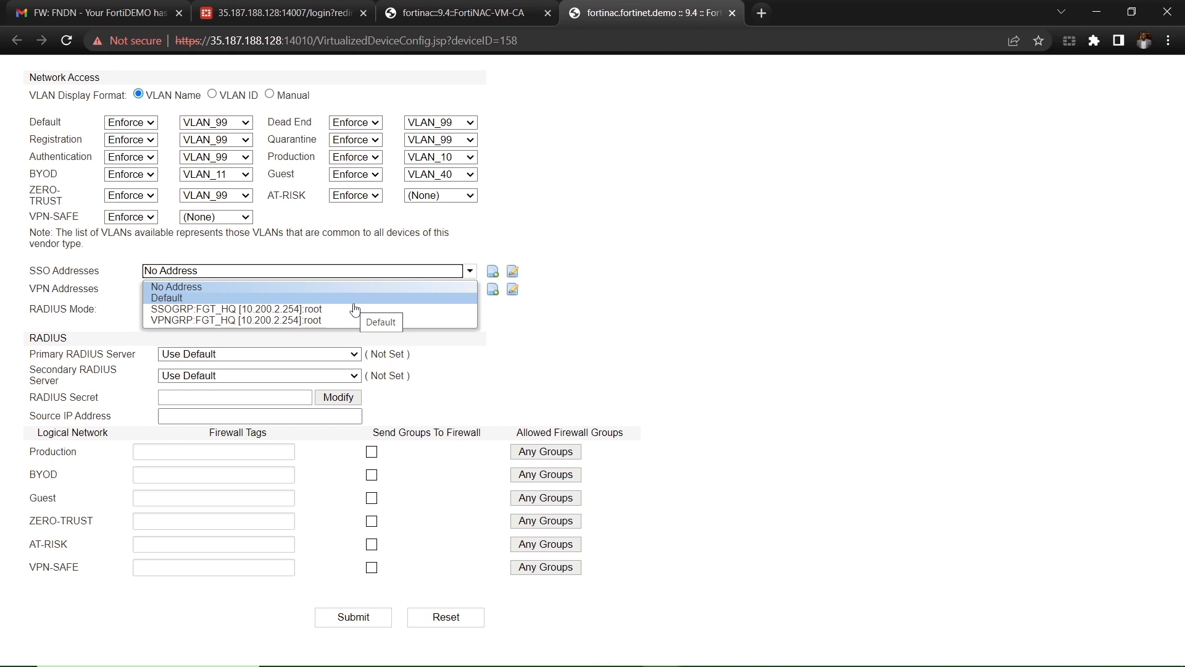
Step: Start a new SSO address group named 'FPOC Lab SSO Addresses'
click(492, 272)
click(565, 338)
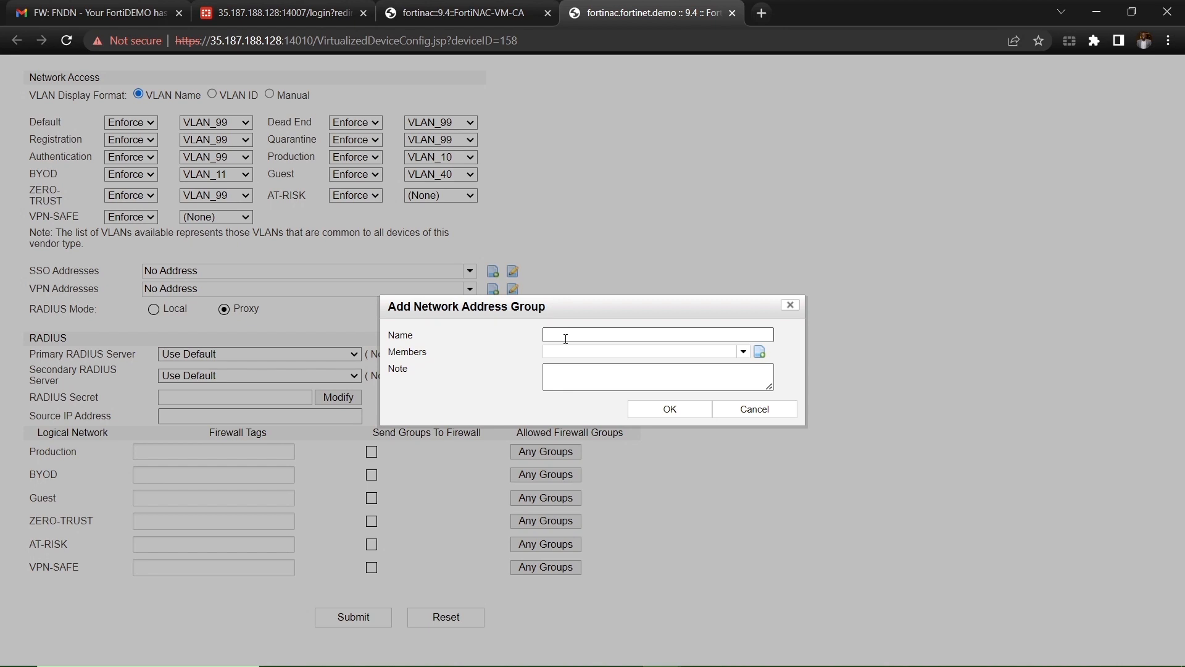
click(566, 338)
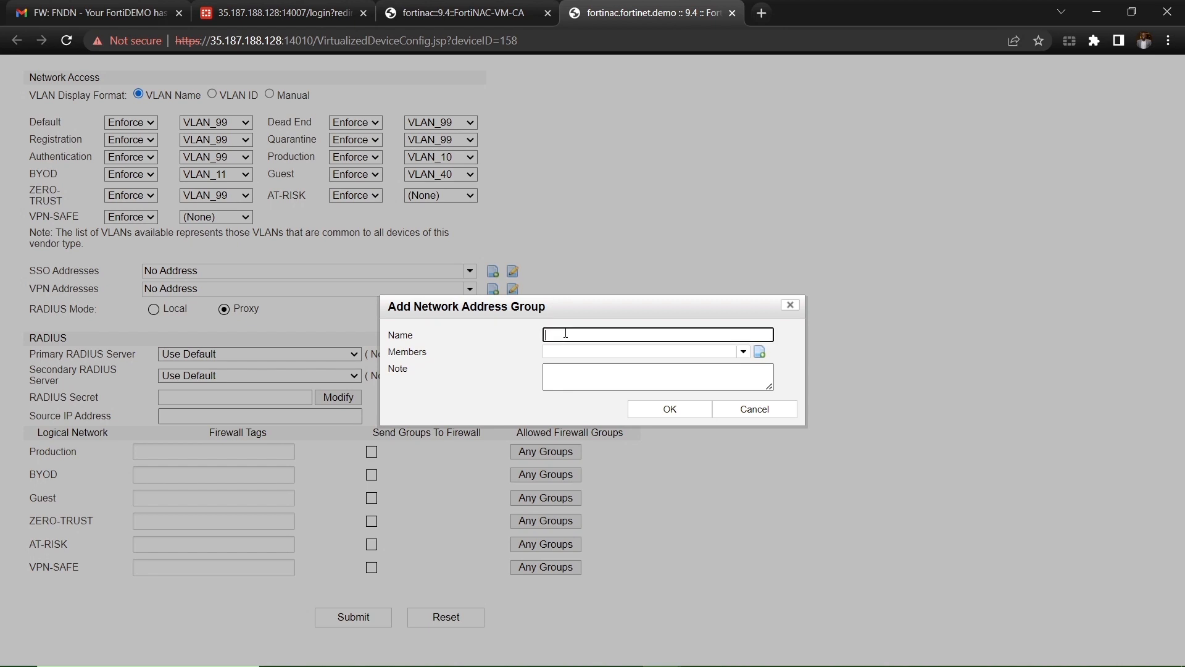
text(FPOC Lab SSO Addresses)
Step: Add FNAC_Isolation, Guest_NET, Production_BYOD and Production_NET as members and save the group
click(742, 354)
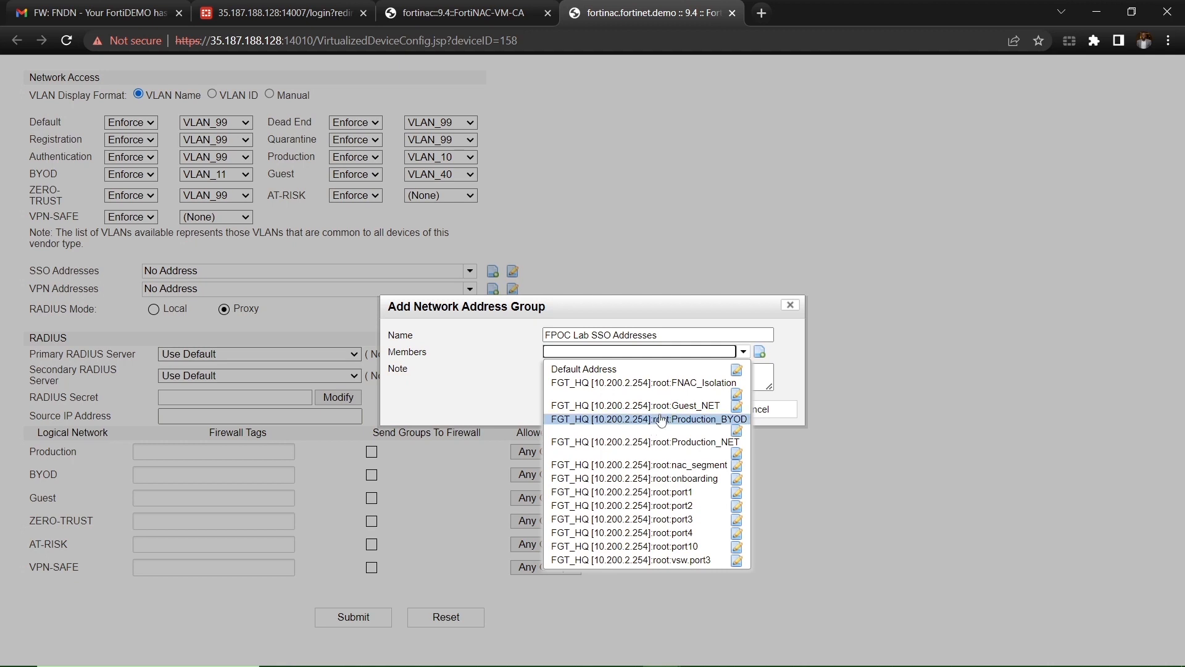
click(692, 383)
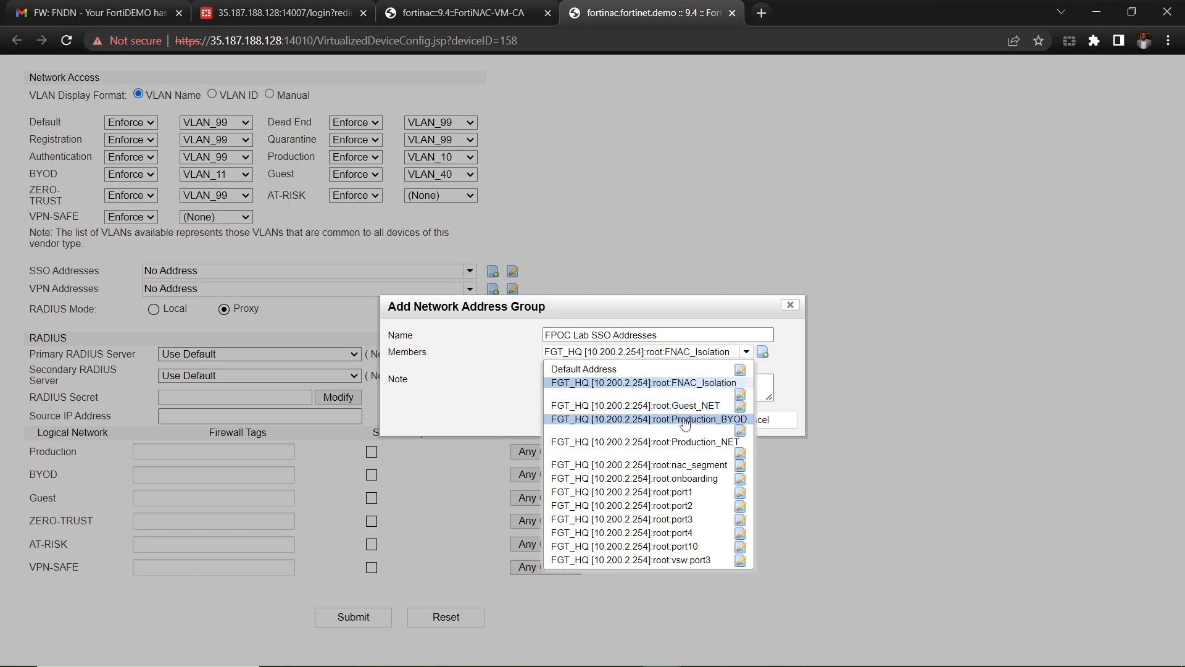
click(684, 425)
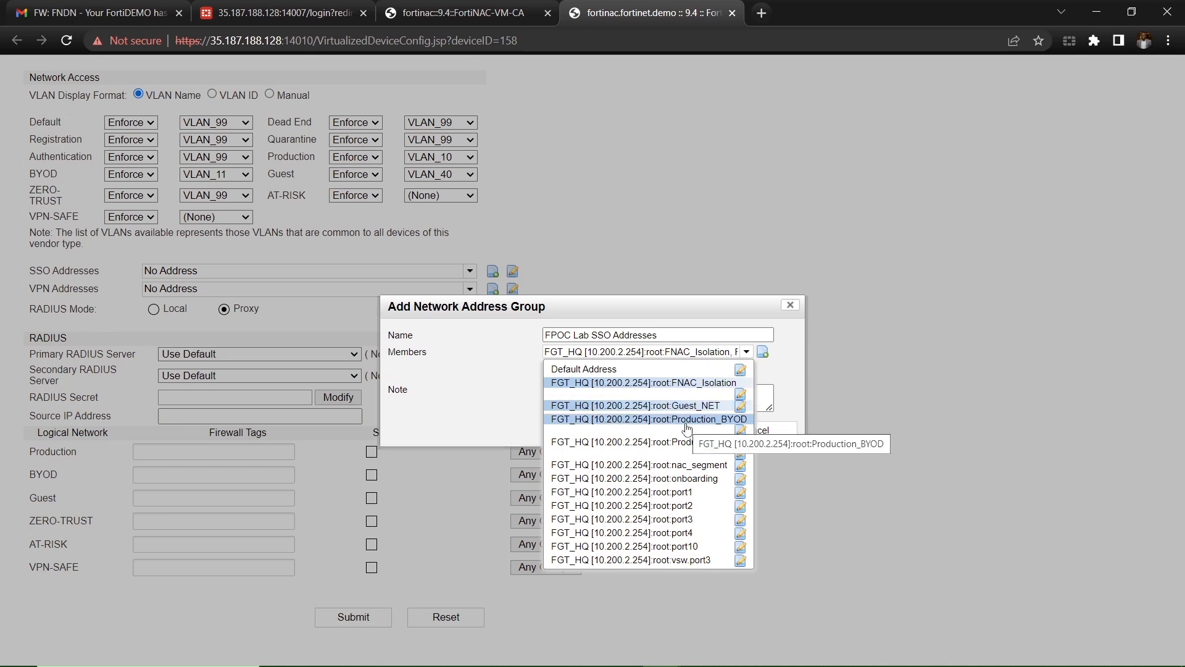
click(687, 425)
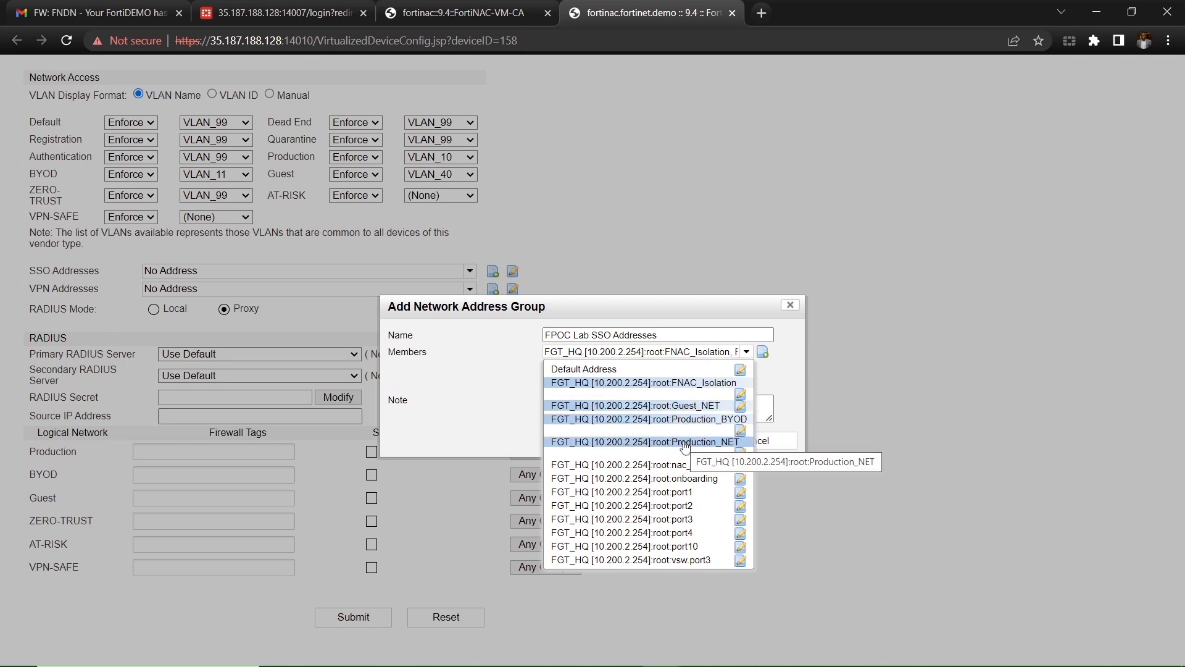
click(685, 443)
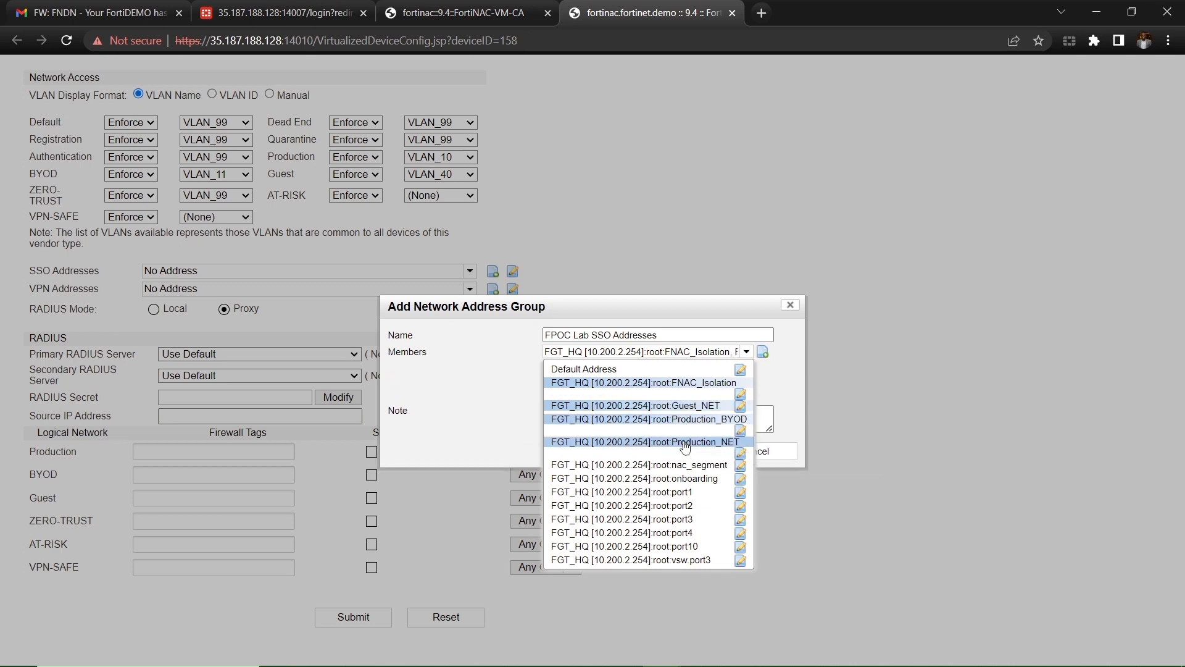
click(454, 439)
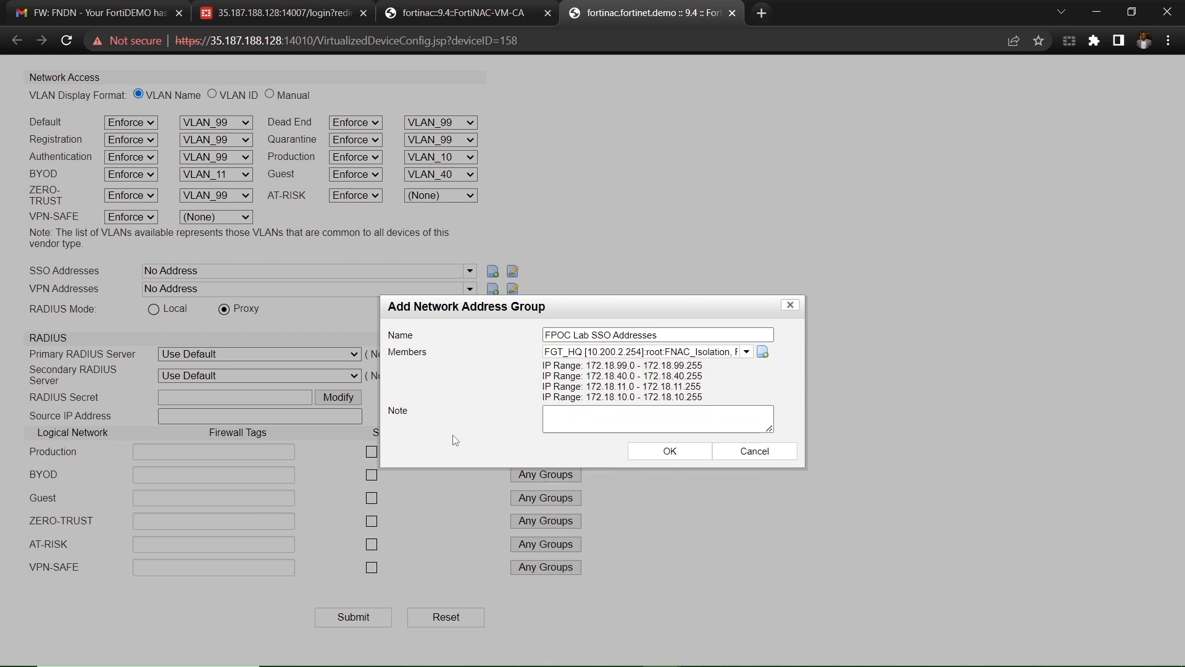
click(686, 457)
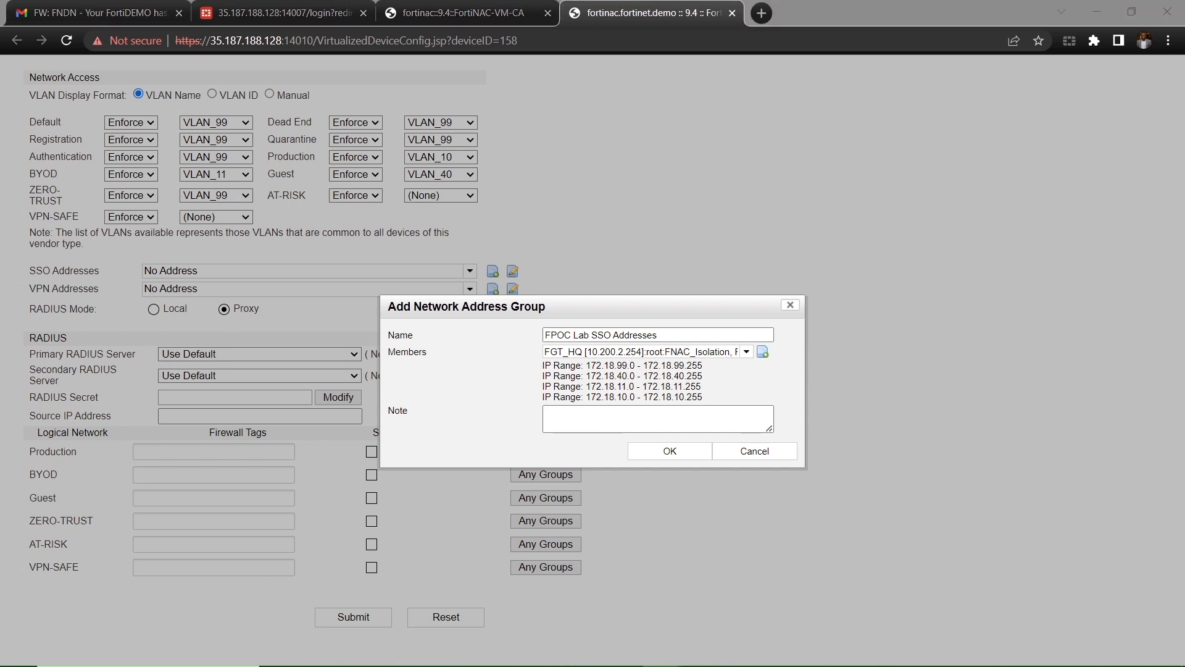
click(688, 457)
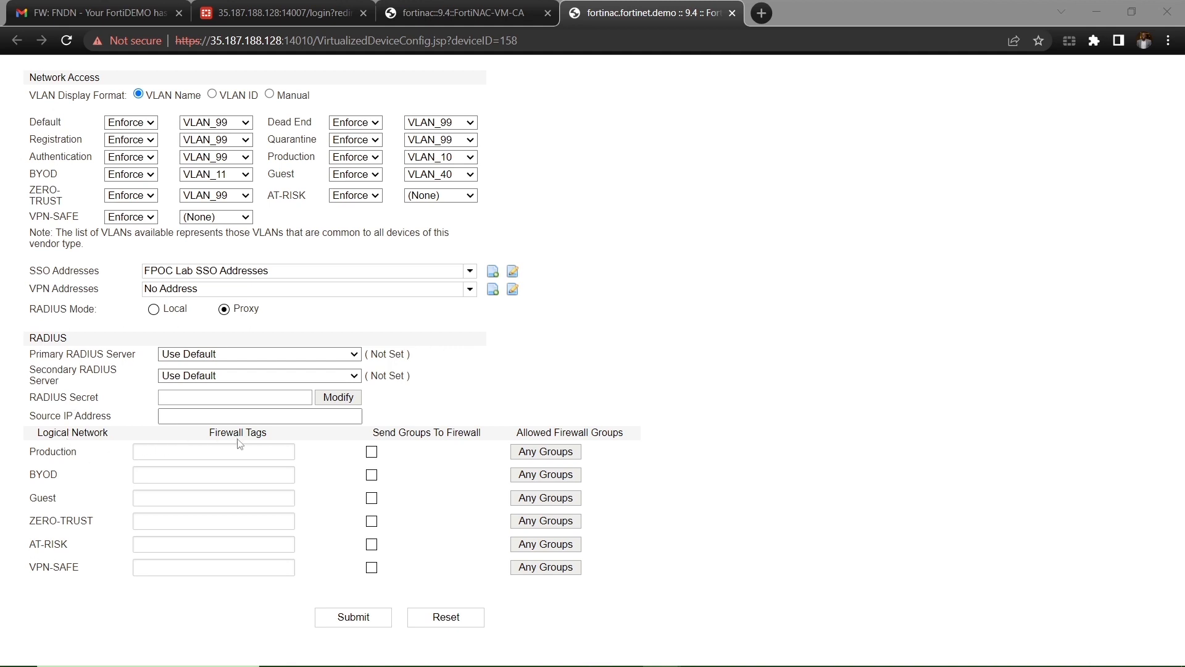
Step: Tag the Production, BYOD and Guest networks with firewall tags CORP, BYOD and GUEST
click(241, 454)
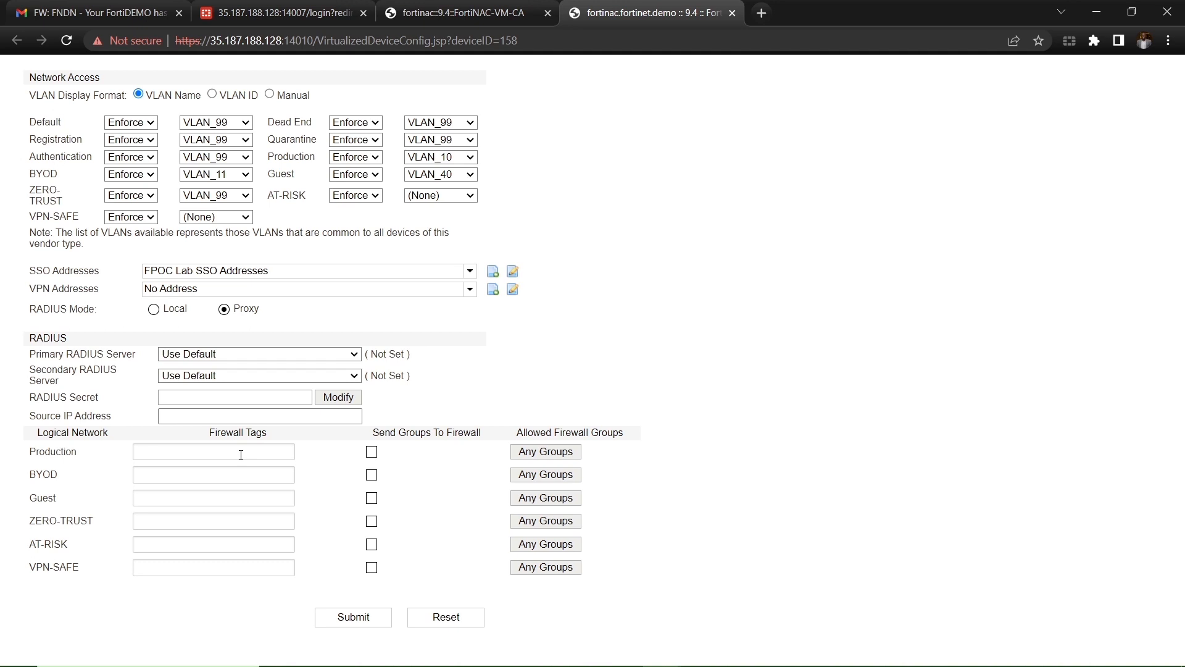
text(CORP)
click(227, 472)
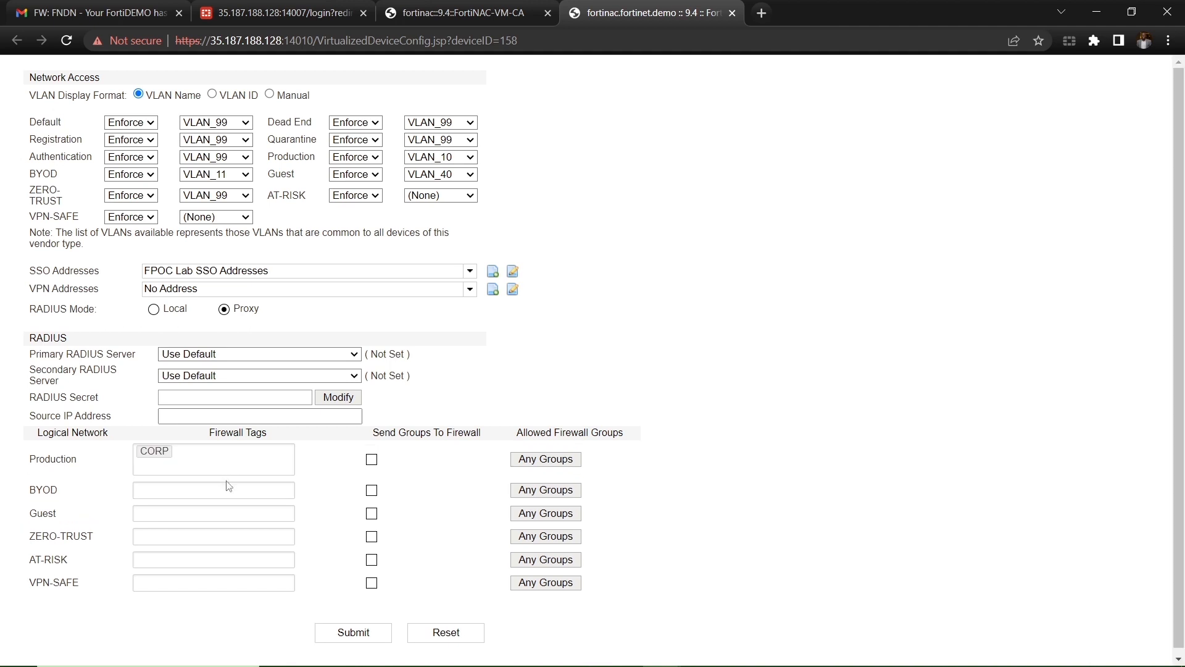
text(BYOD)
click(227, 518)
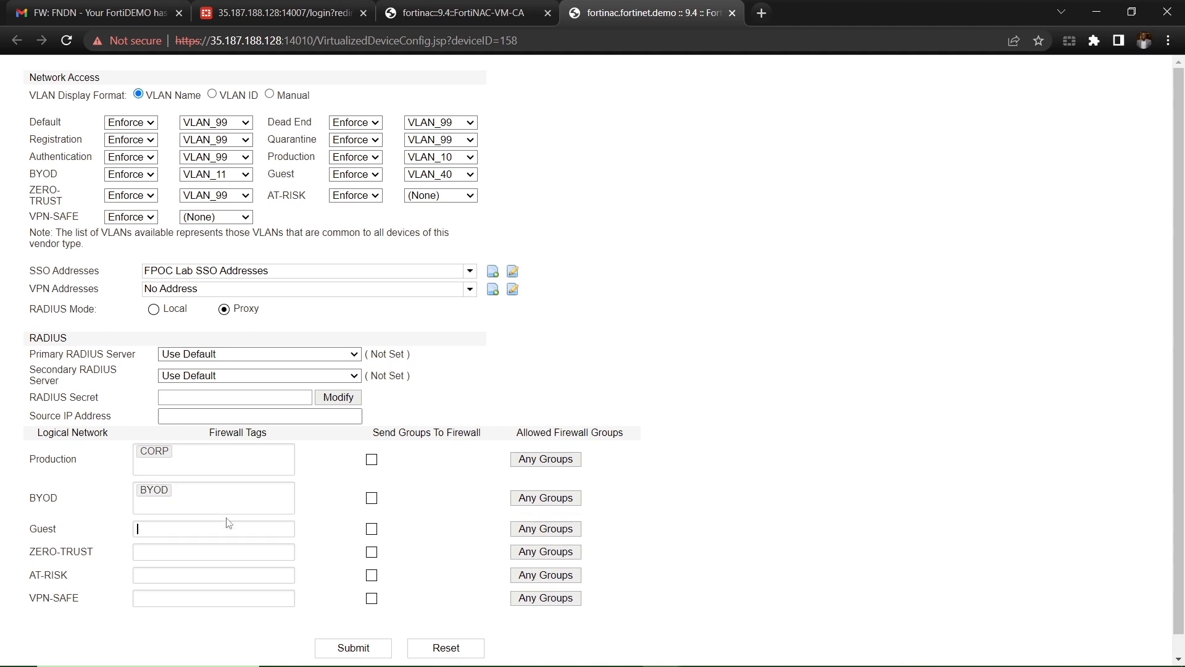
text(GUEST)
Step: Tag the ZERO-TRUST, AT-RISK and VPN-SAFE networks with firewall tags ZERO-TRUST, AT-RISK and VPN-SAFE
click(180, 563)
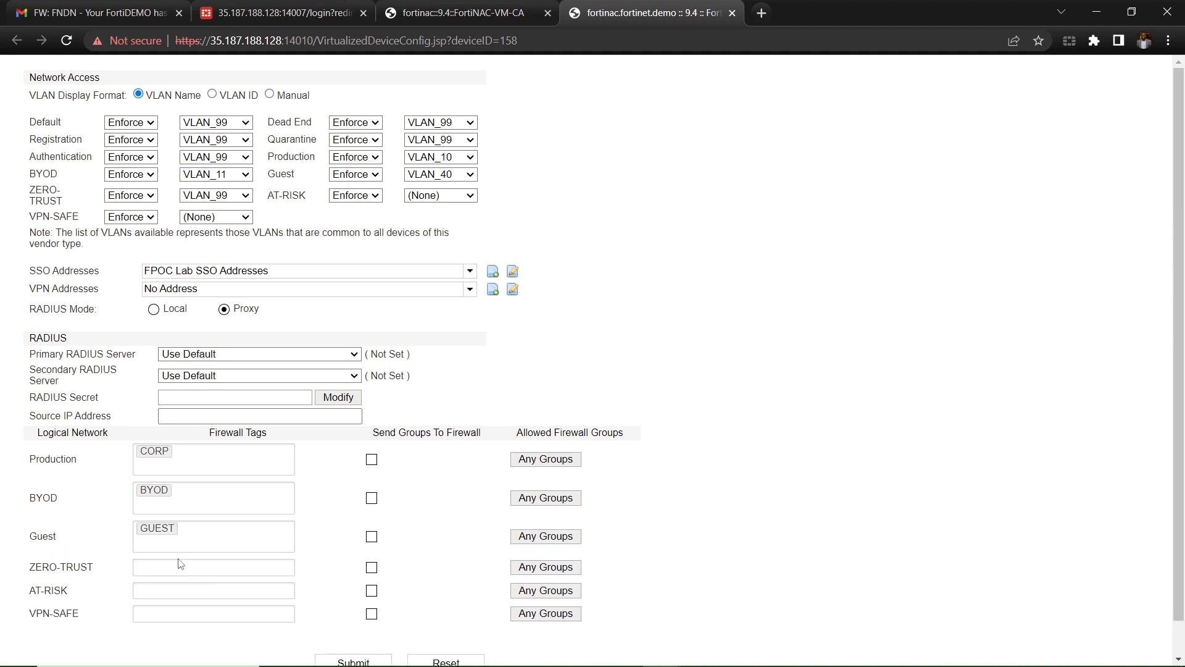
text(ZERO-TRUST)
click(180, 593)
text(A)
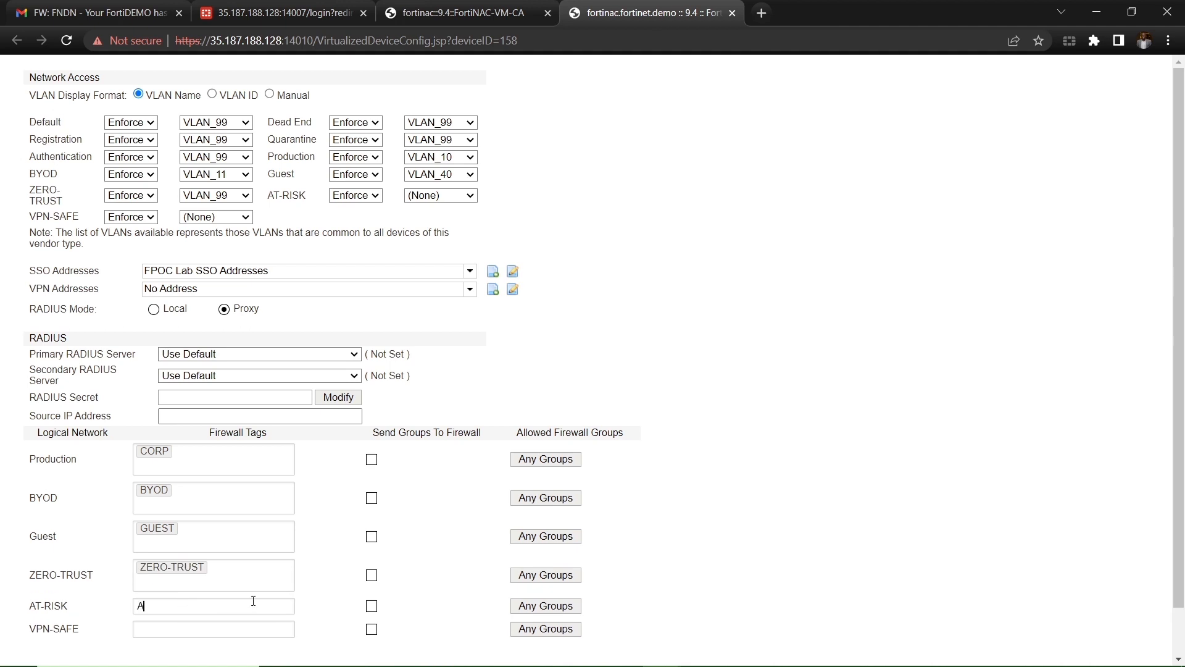
text(T-RISK)
click(236, 632)
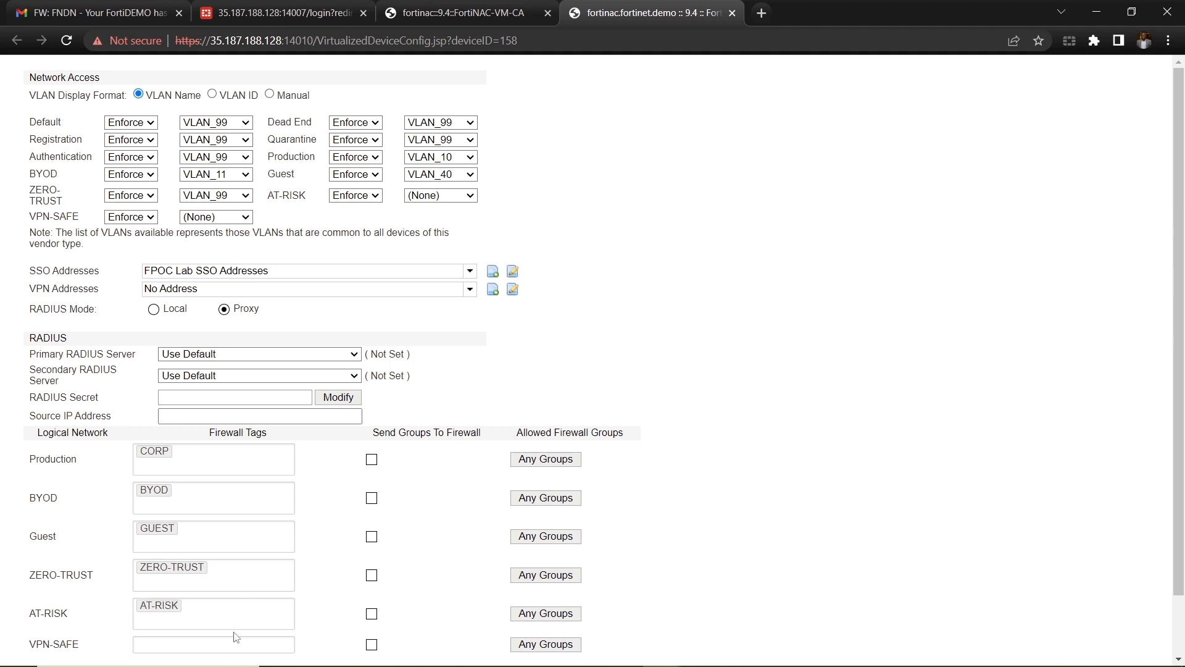
text(VPN-SAFE)
mouse_move(764, 664)
Step: Tick Send Groups To Firewall for the Production, BYOD, Guest, ZERO-TRUST and AT-RISK networks
scroll(604, 585, down, 2)
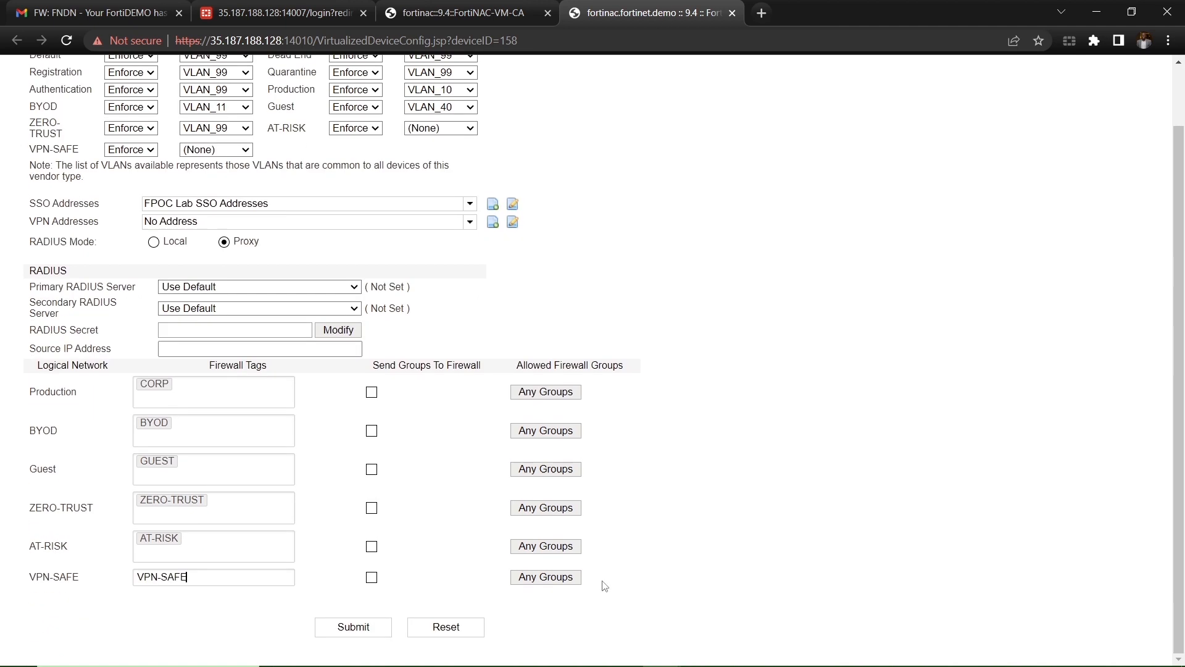
click(372, 392)
click(374, 430)
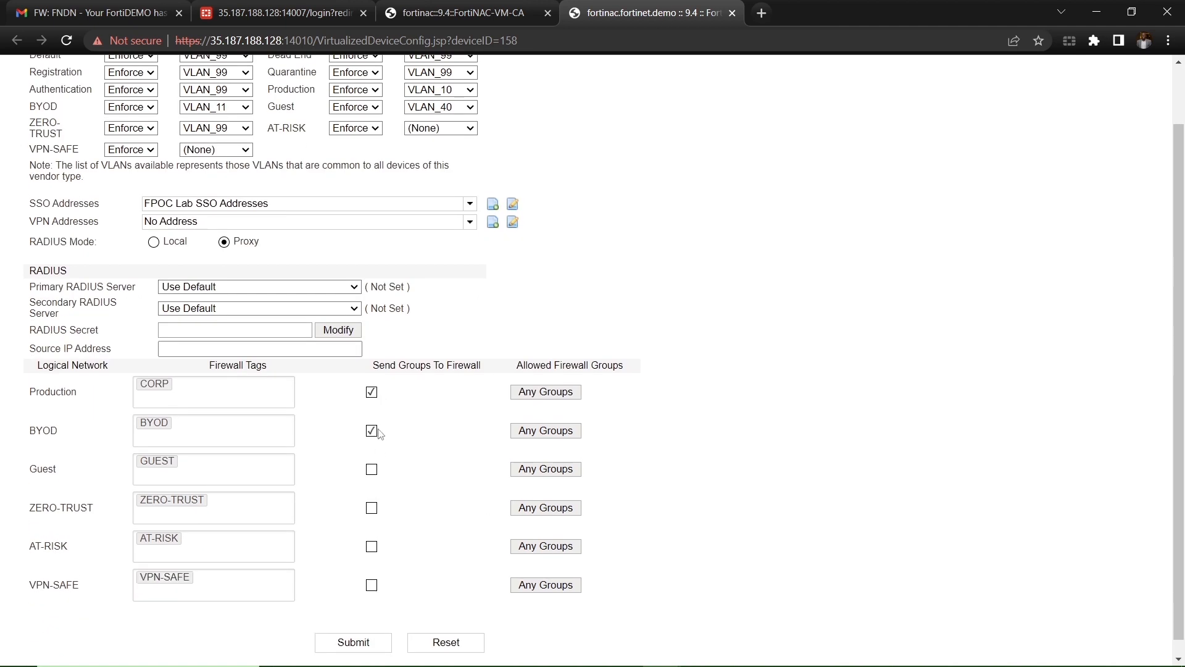
click(372, 469)
click(371, 508)
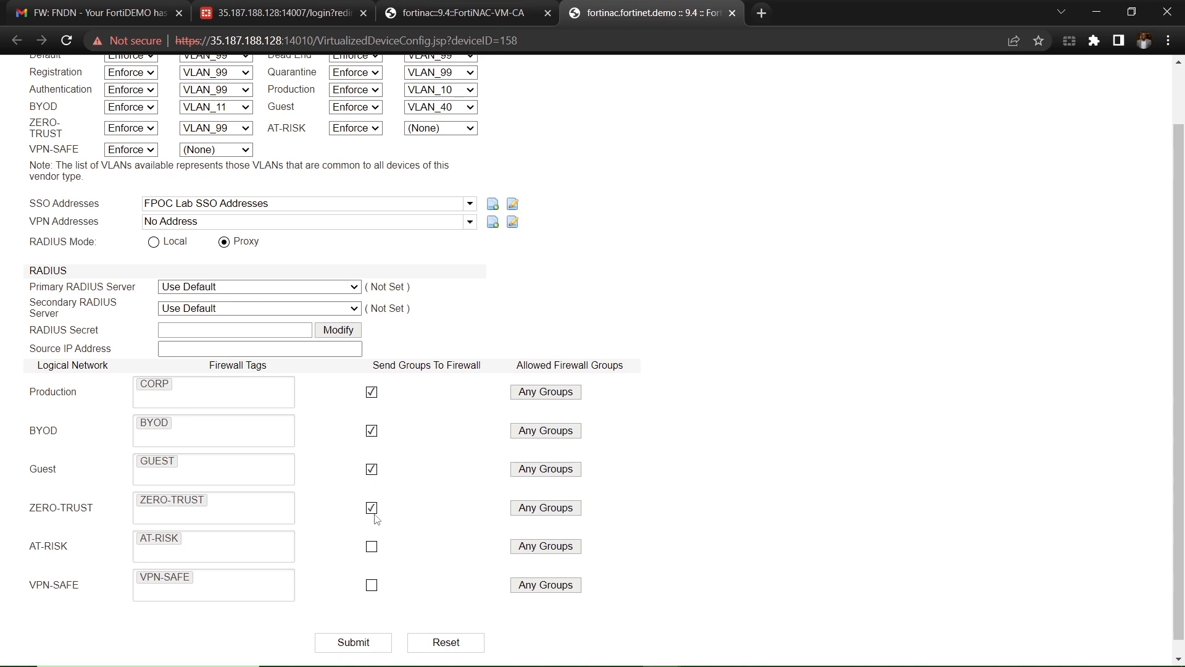
click(371, 547)
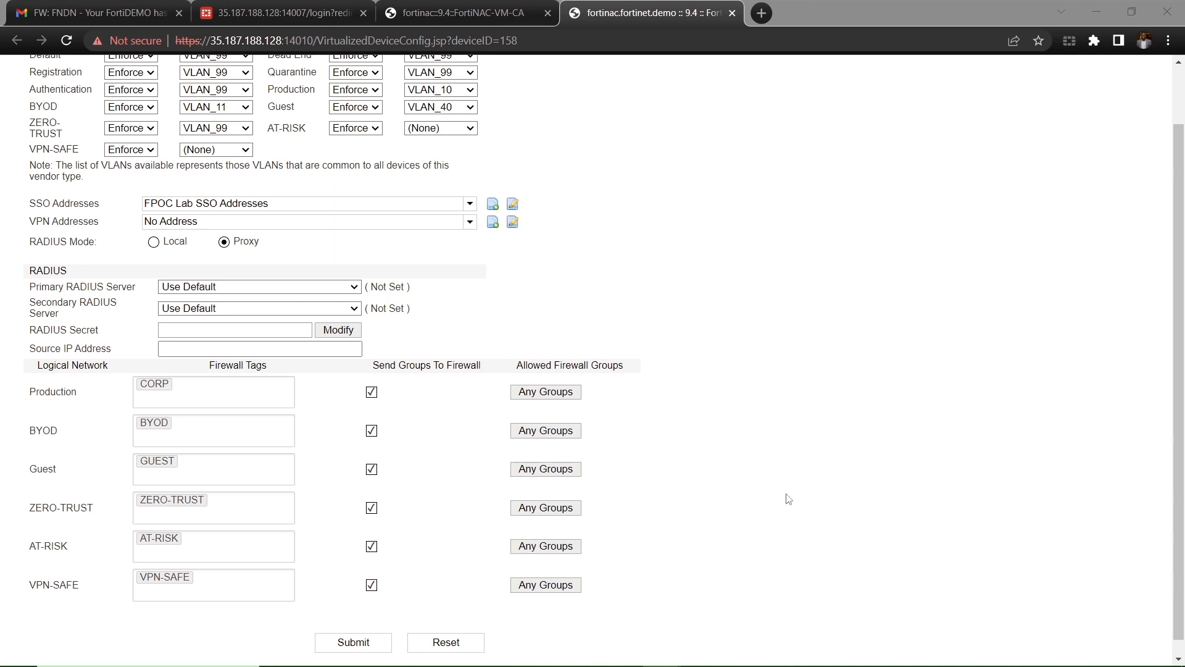
Step: Submit the firewall tag mapping, then select FSW-HQ ports 2–5 in the Ports table
click(345, 643)
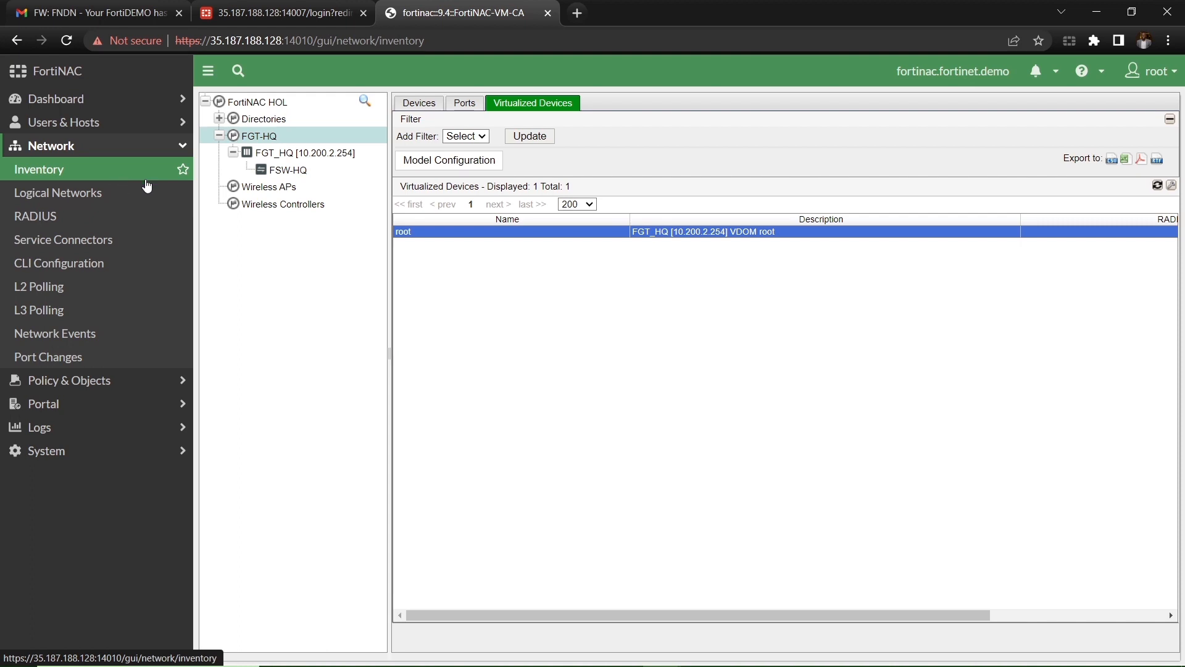
click(278, 171)
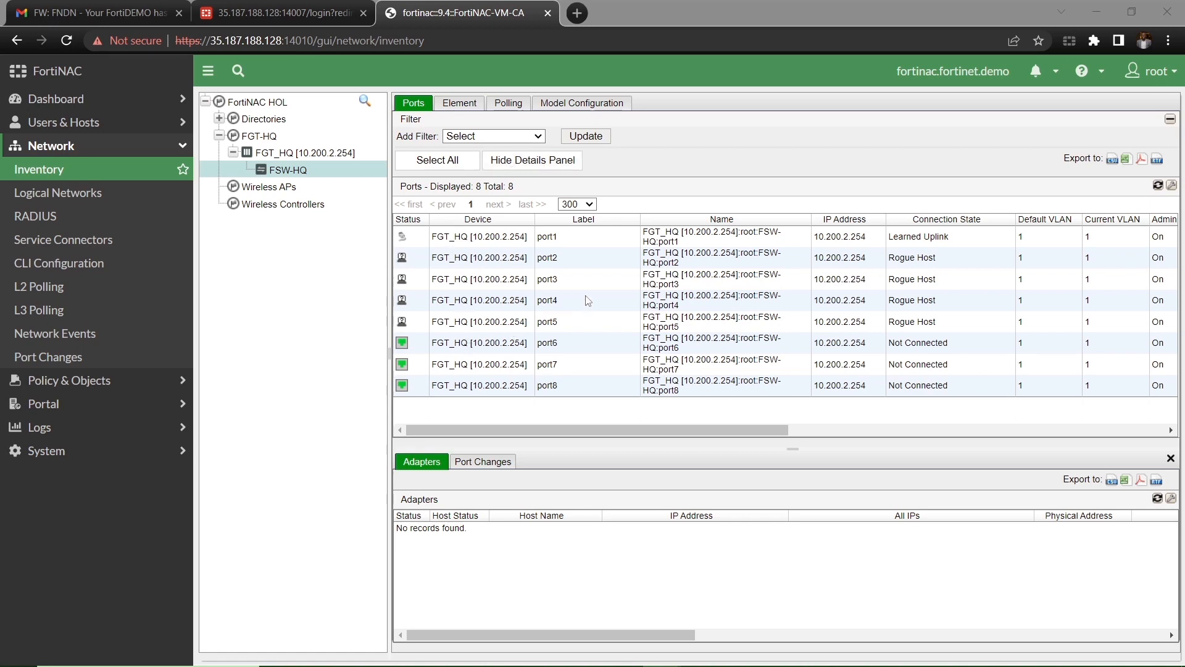
click(568, 264)
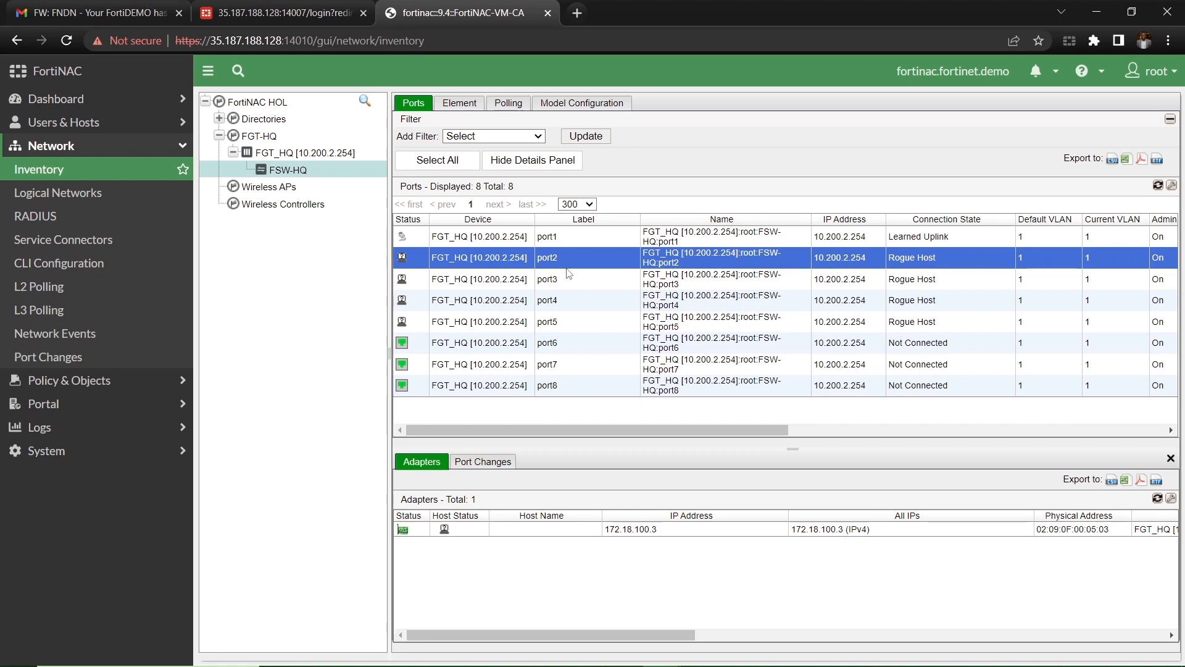
ctrl+click(574, 281)
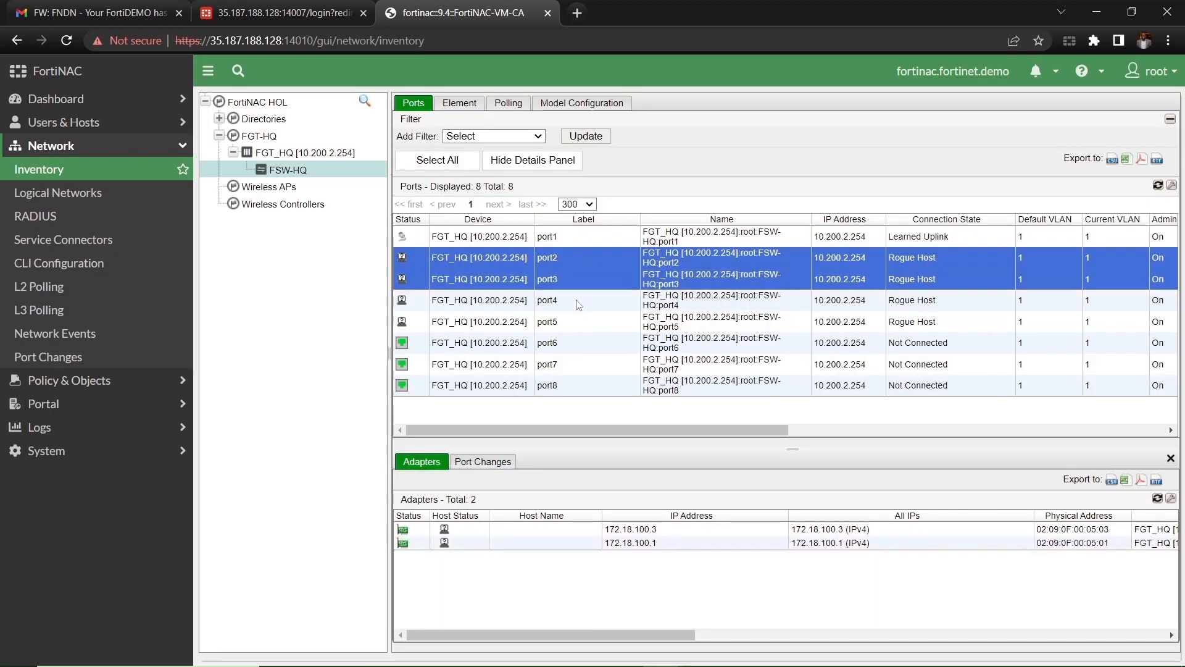
ctrl+click(579, 305)
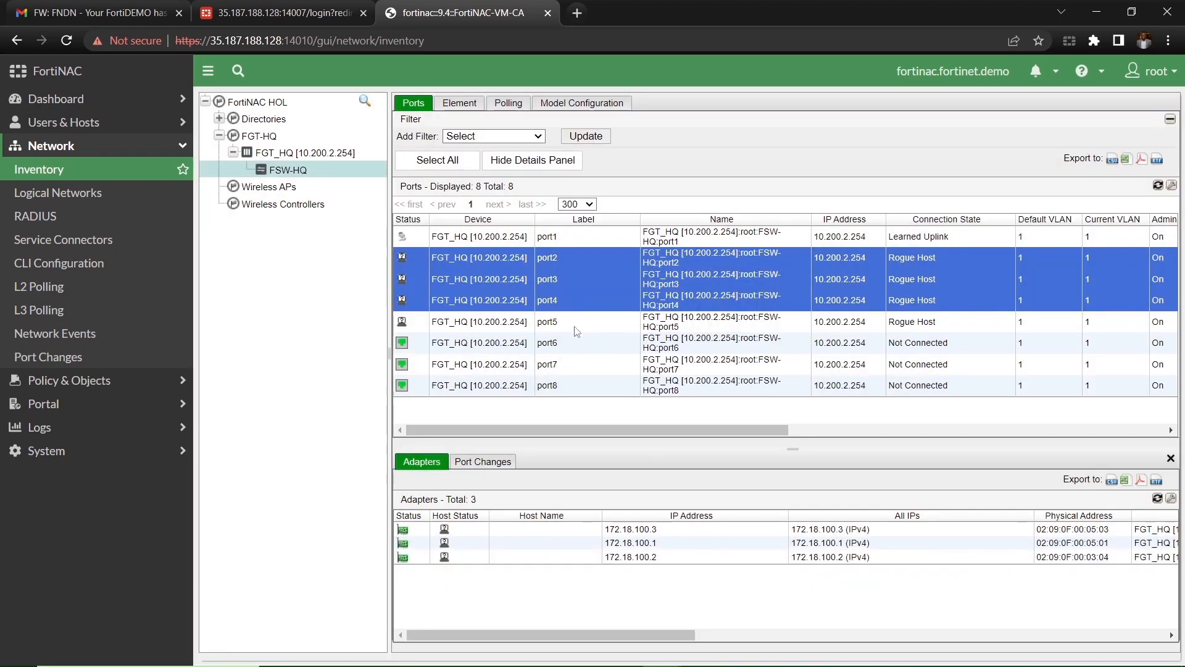
ctrl+click(577, 327)
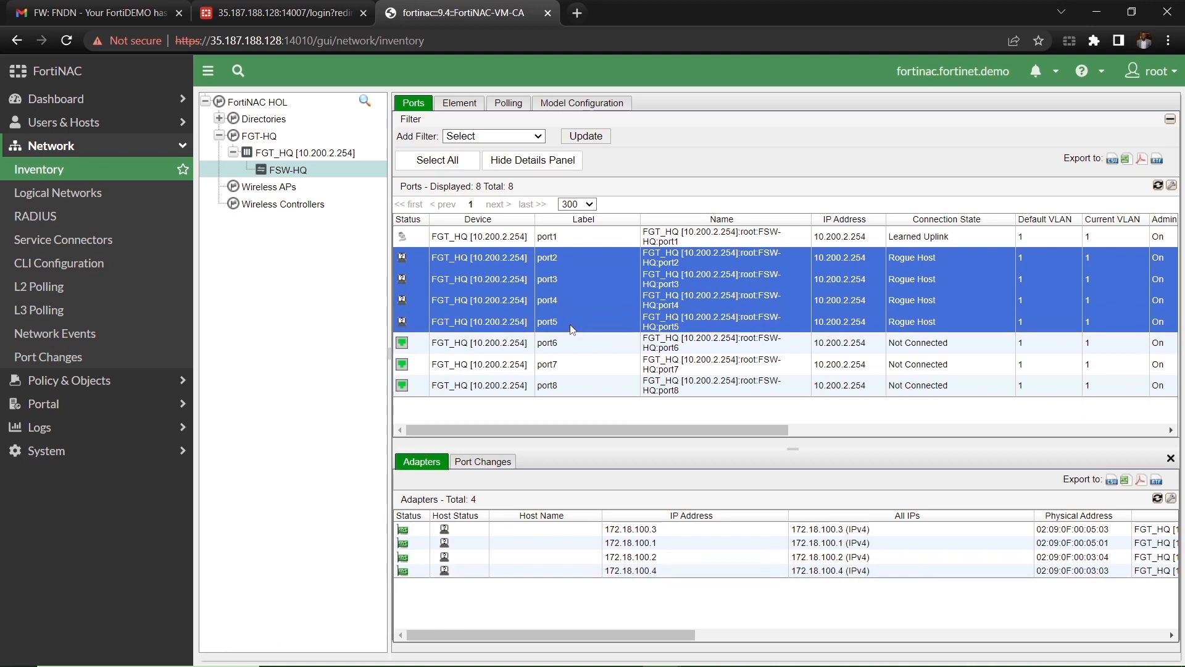
Step: Put the selected ports into Forced Authentication, Forced Registration, Forced Remediation and Role Based Access groups
right_click(554, 288)
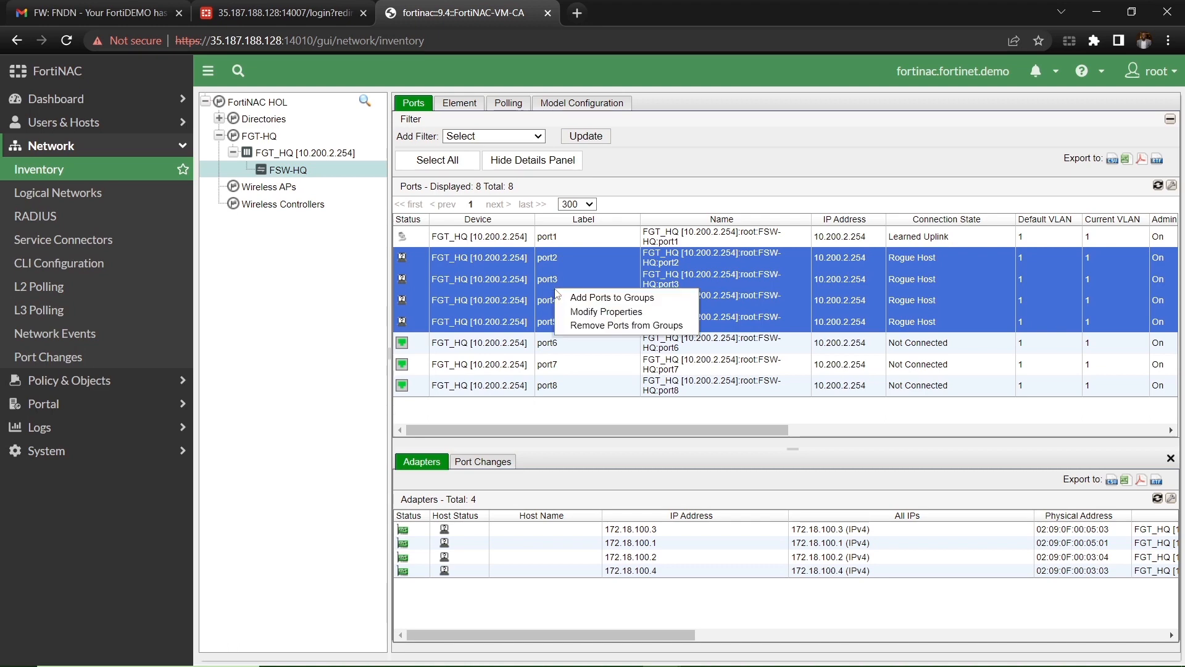
click(595, 298)
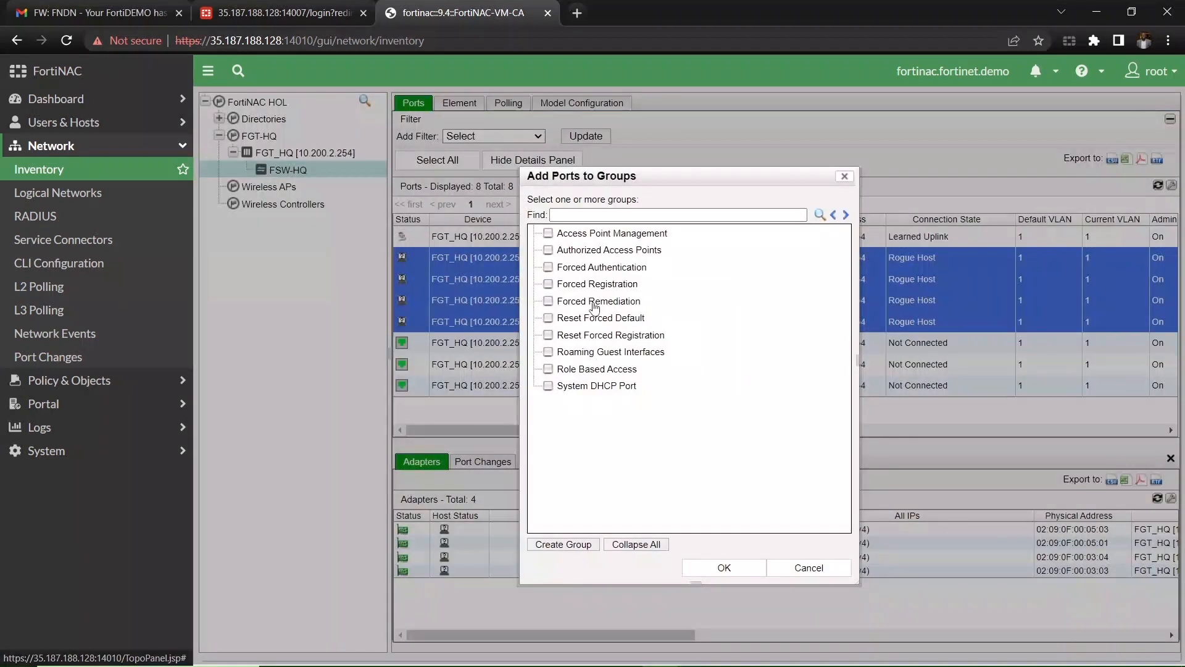
click(548, 268)
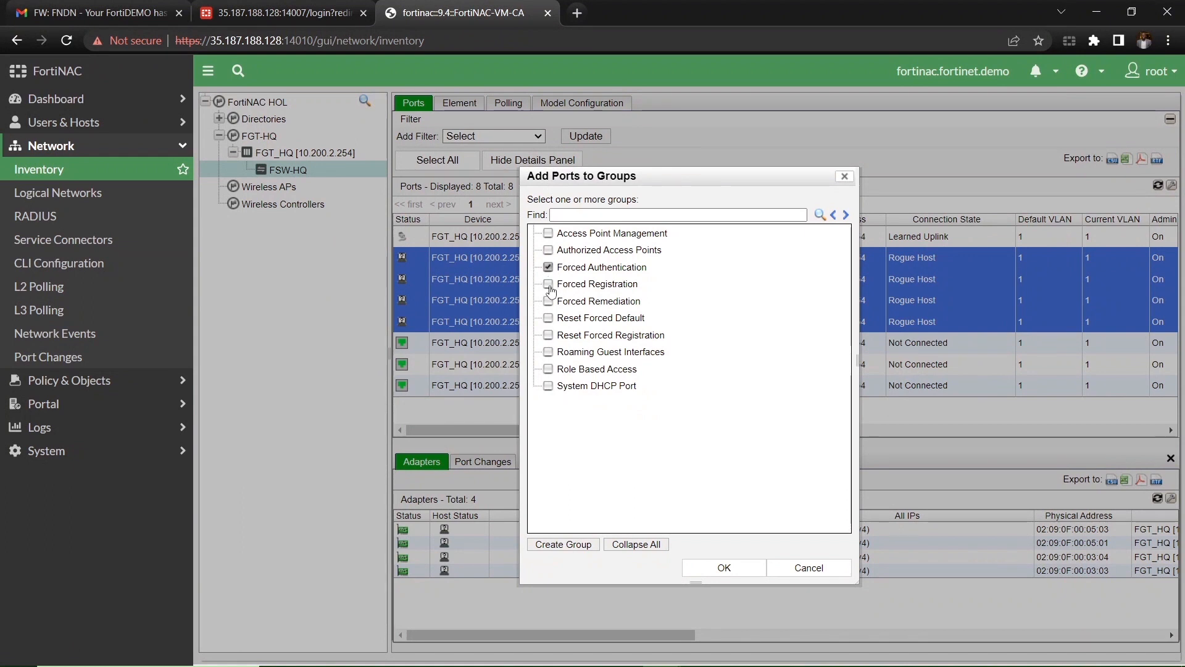
click(548, 286)
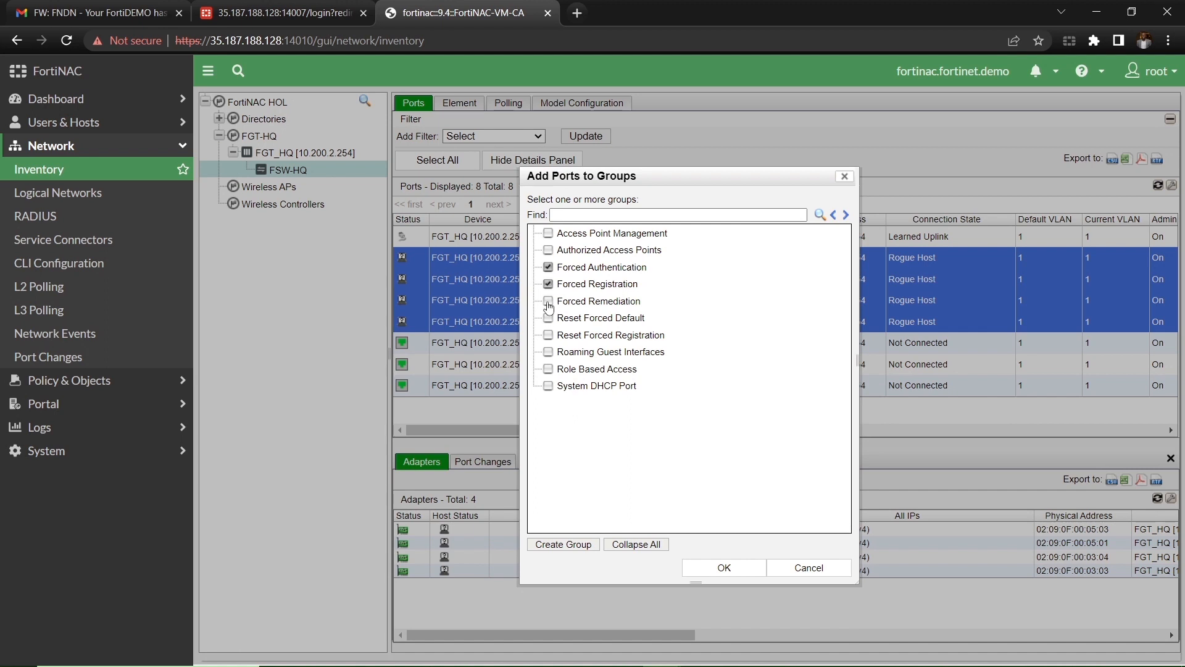
click(548, 302)
click(548, 369)
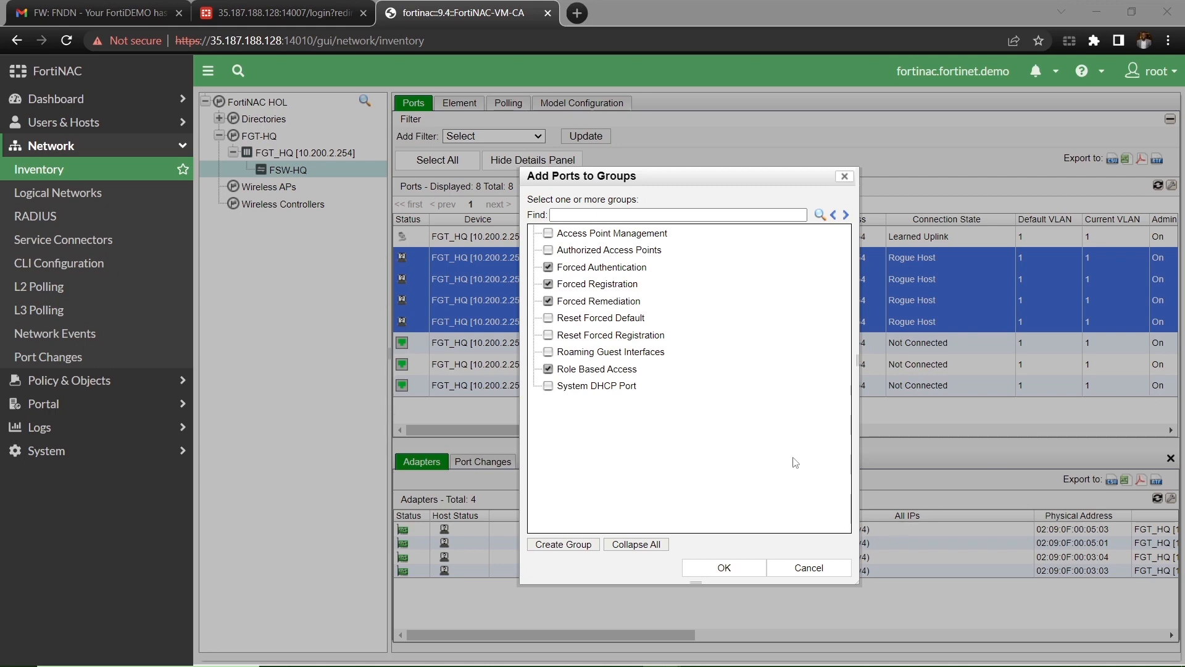
click(741, 568)
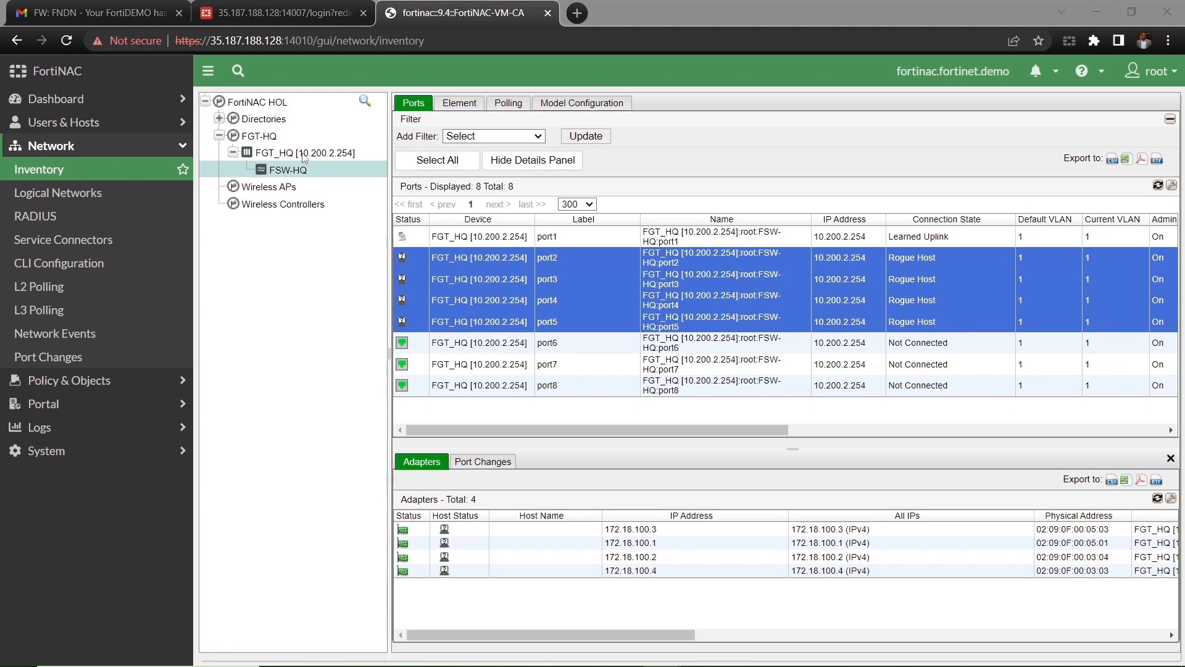
click(283, 140)
Step: Poll the FGT_HQ firewall for L2 (Hosts) info
click(270, 138)
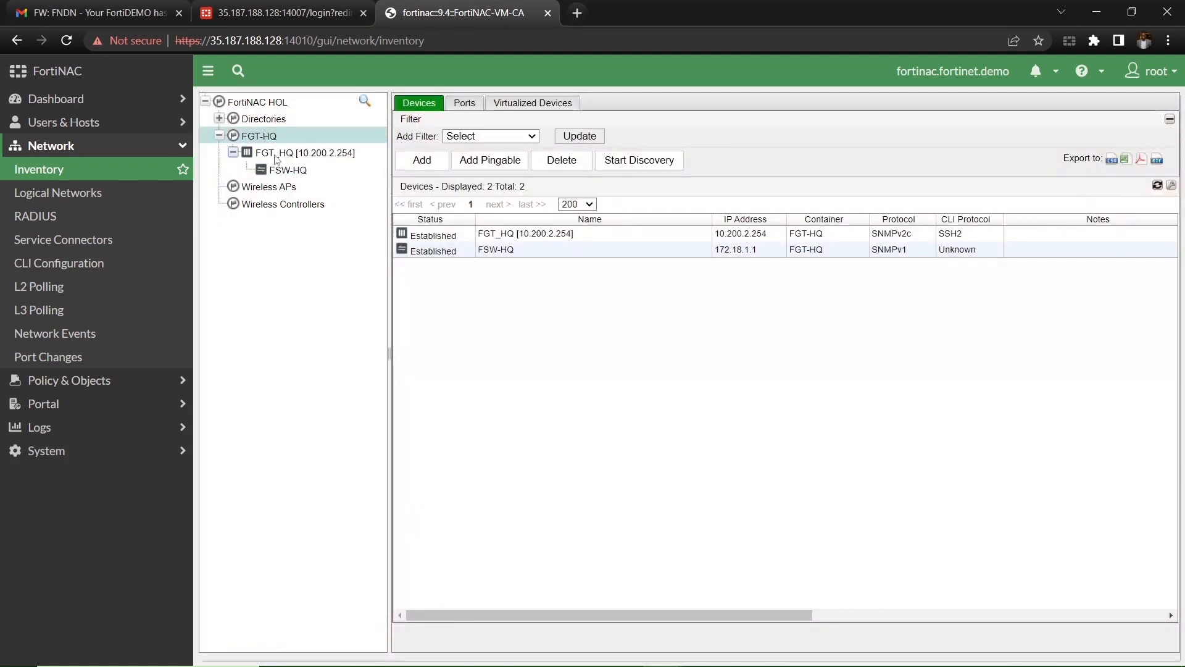
click(279, 159)
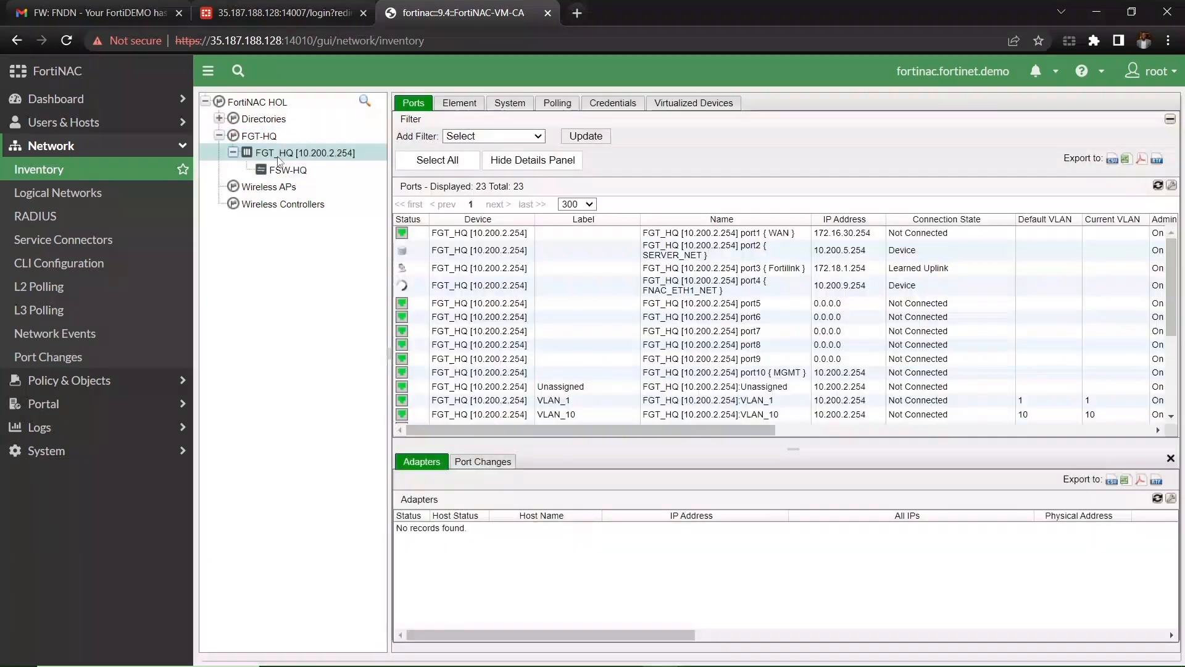
right_click(277, 160)
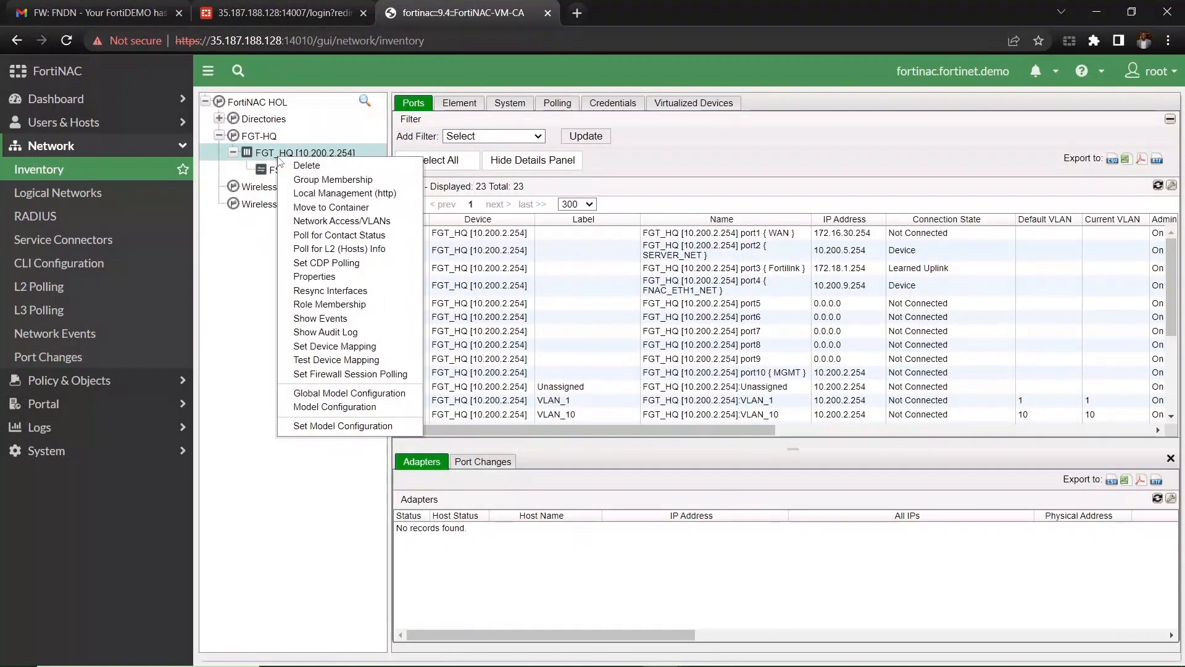
click(326, 253)
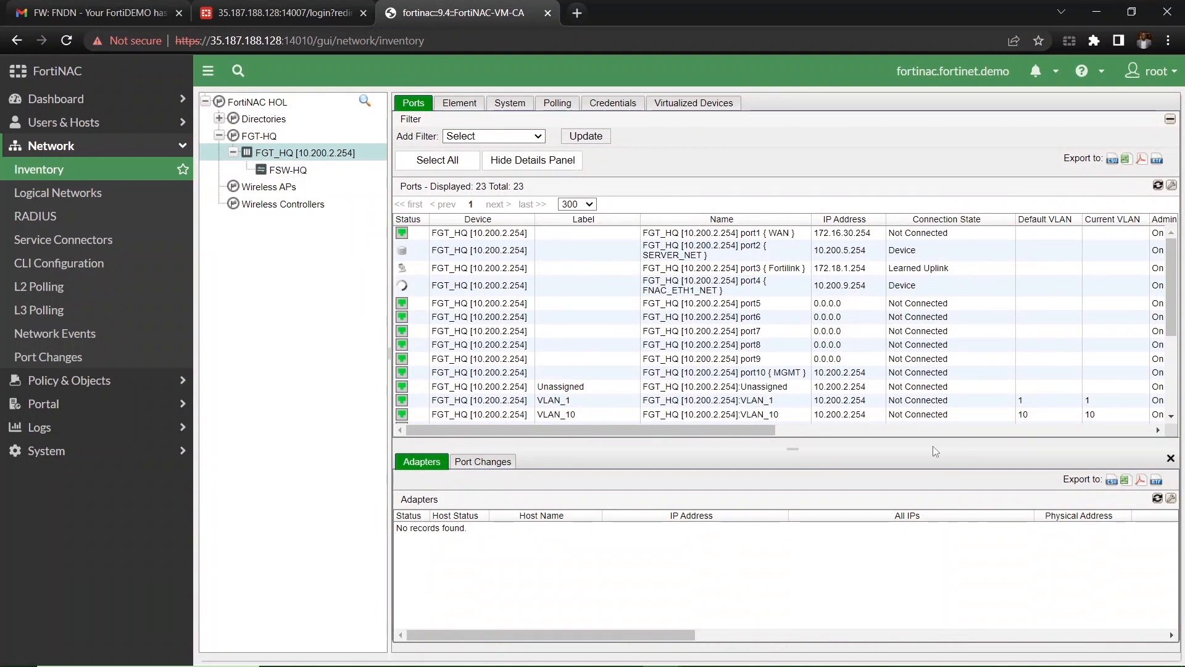
Step: Check that FSW-HQ ports 2–5 now show VLAN 99, then go to the FortiGate login page
click(288, 170)
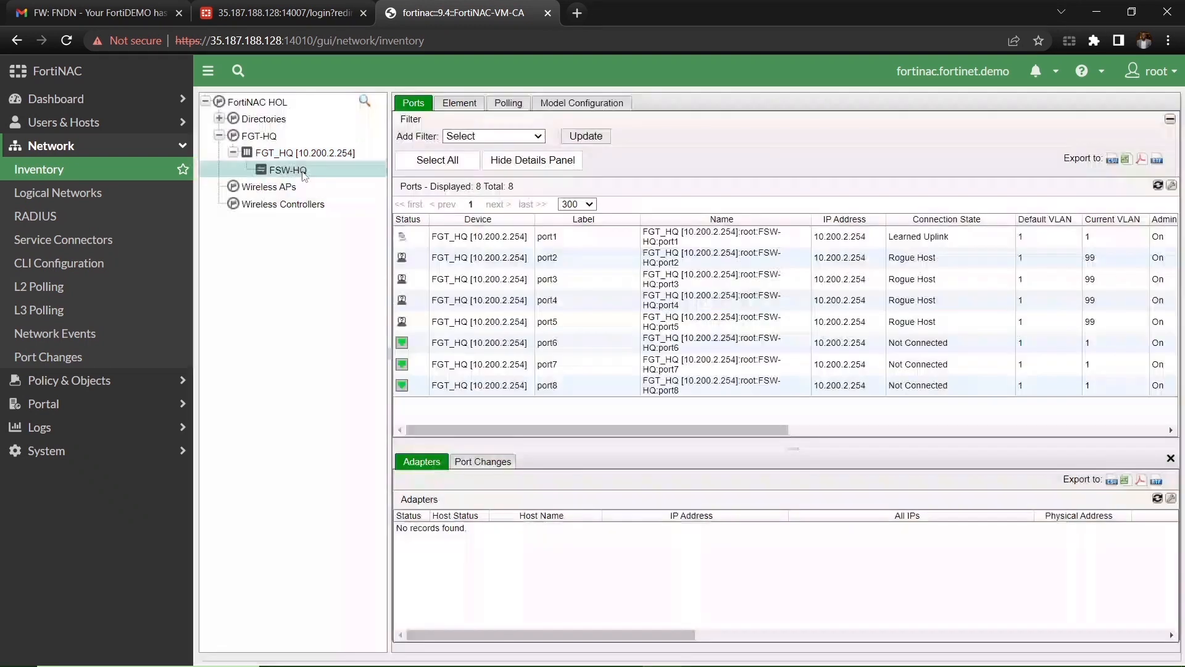
click(1061, 259)
click(1053, 281)
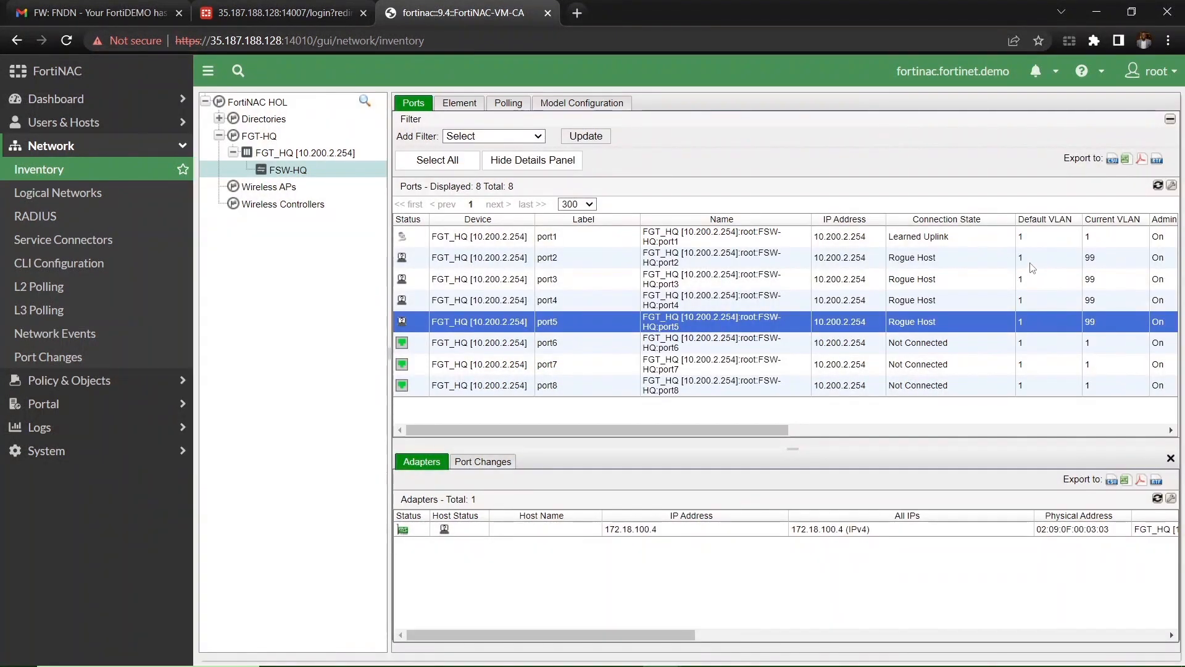
click(1032, 265)
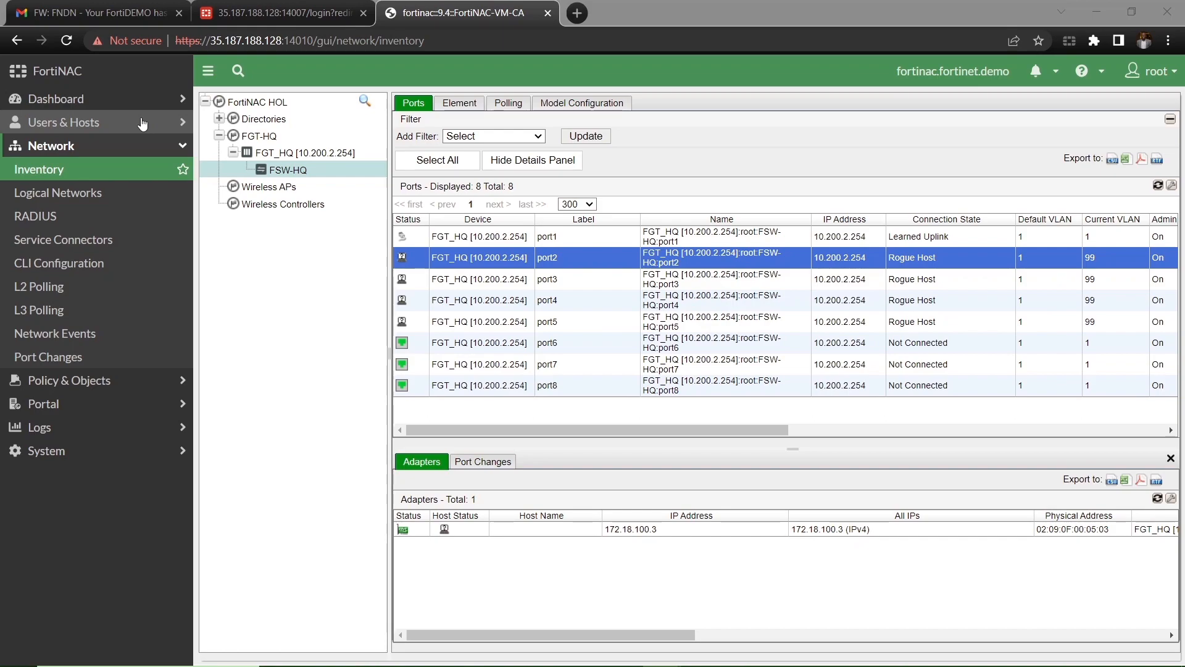
click(270, 13)
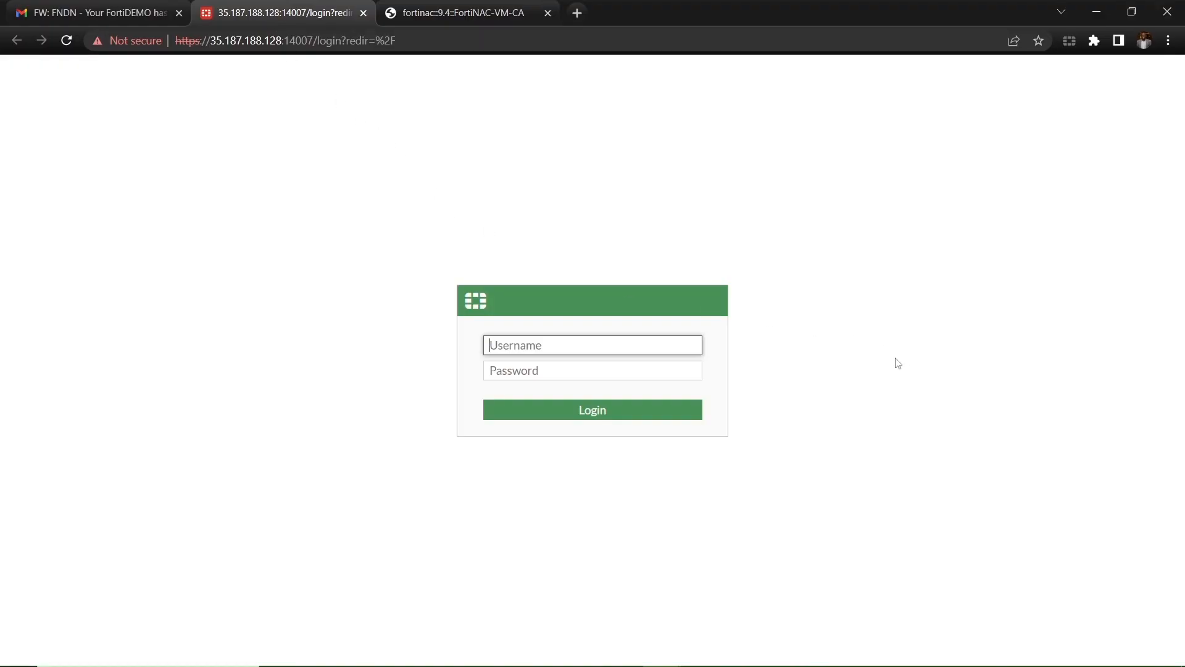
Step: Sign in to FortiGate FGT_HQ with the administrator username and password, choosing Later for setup
text(admin)
key(Tab)
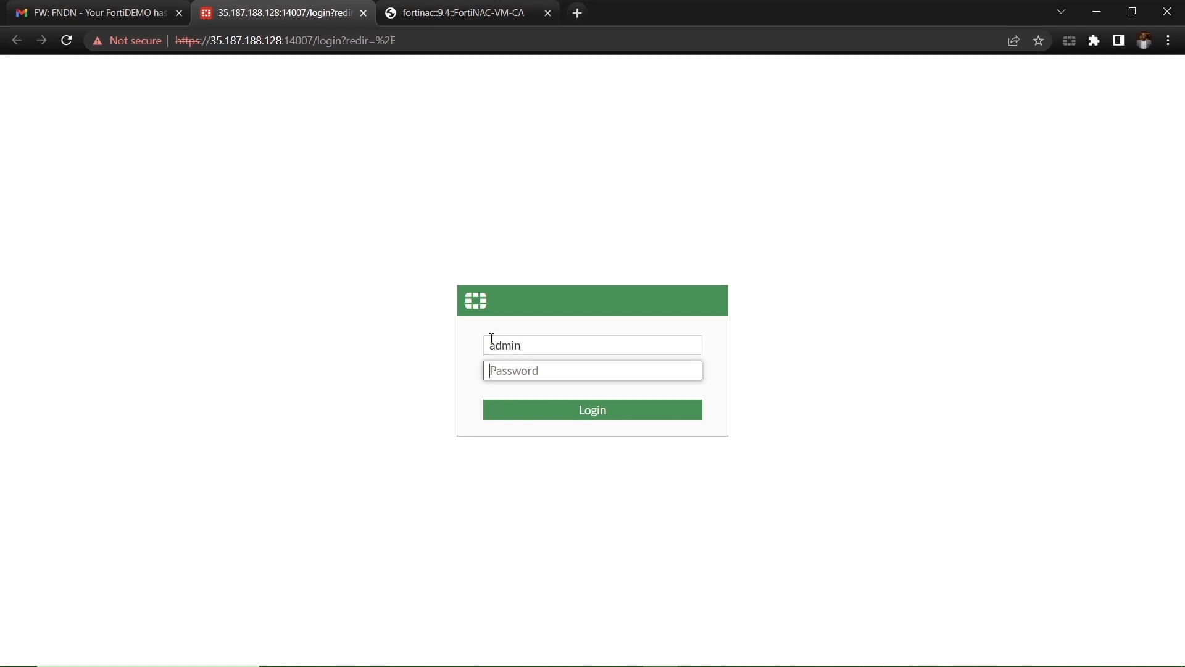
text(••••••••)
click(541, 409)
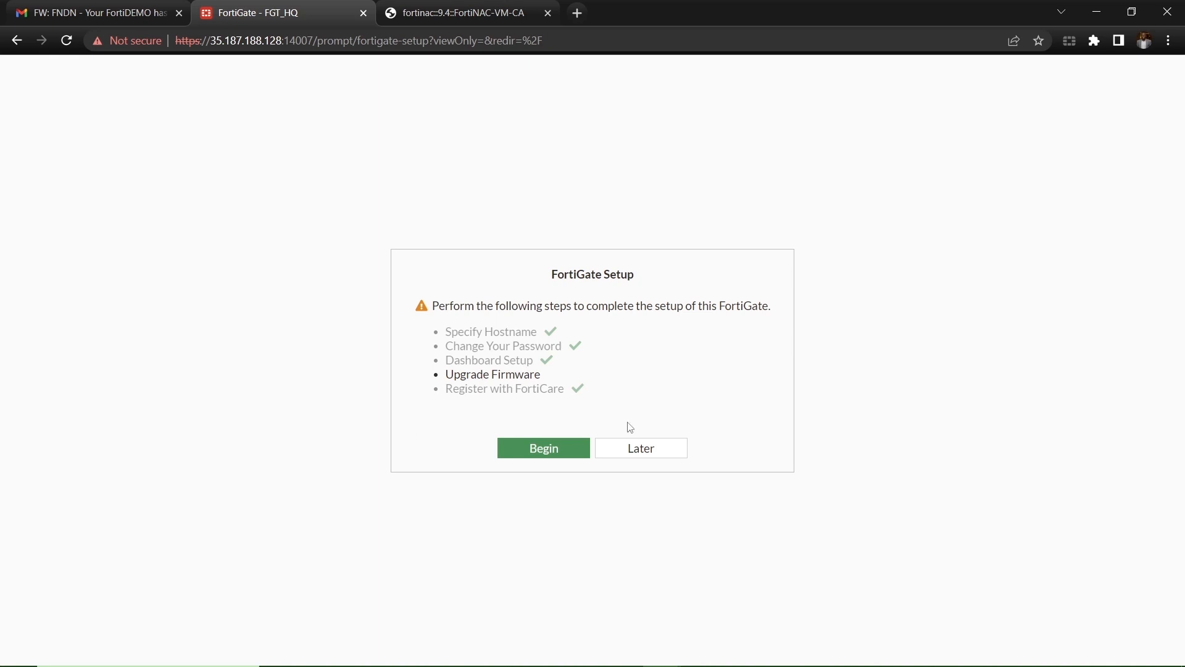
click(637, 455)
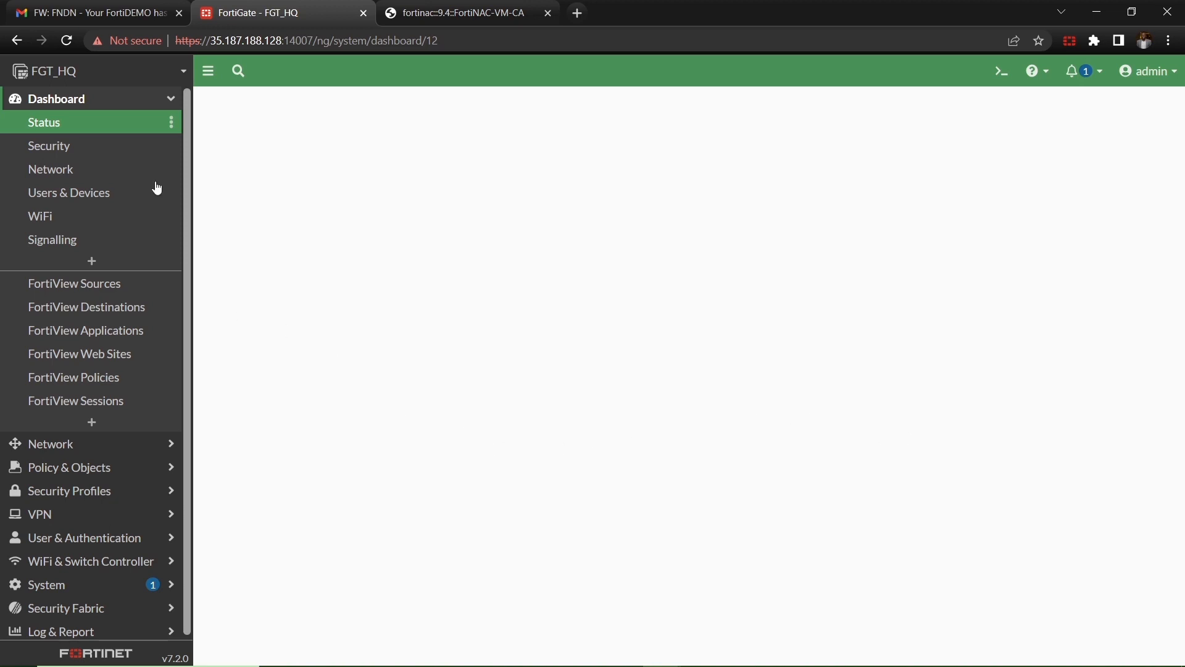
Step: Open the Security Fabric Setup connector under Security Fabric > Fabric Connectors
click(141, 101)
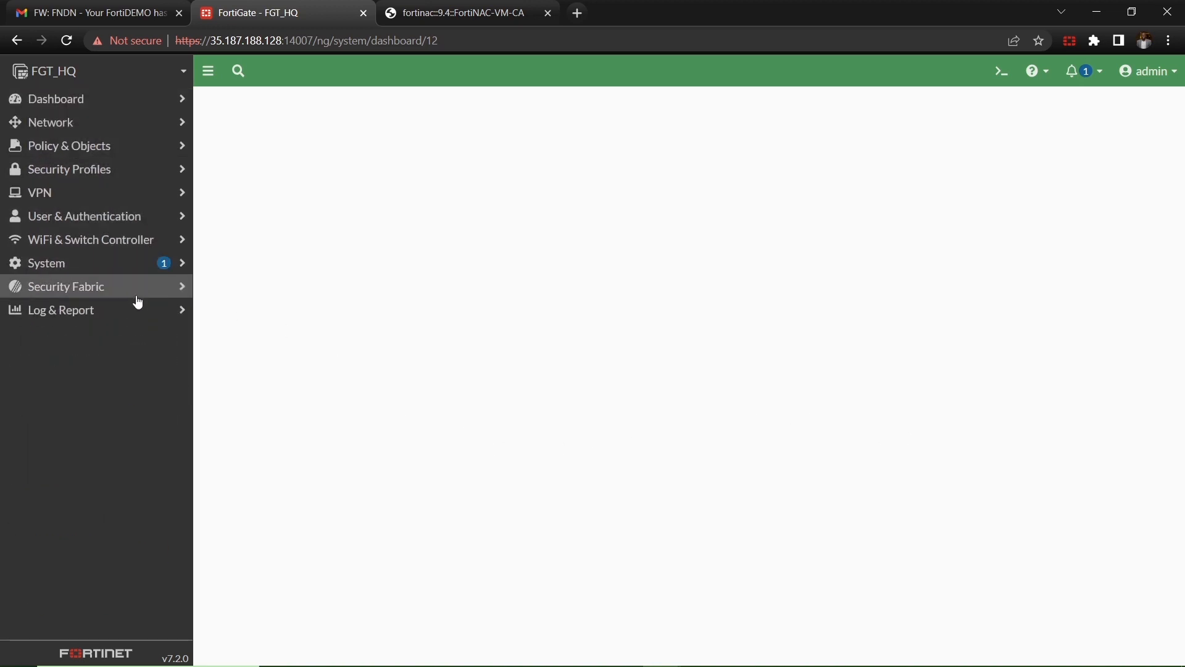
click(137, 288)
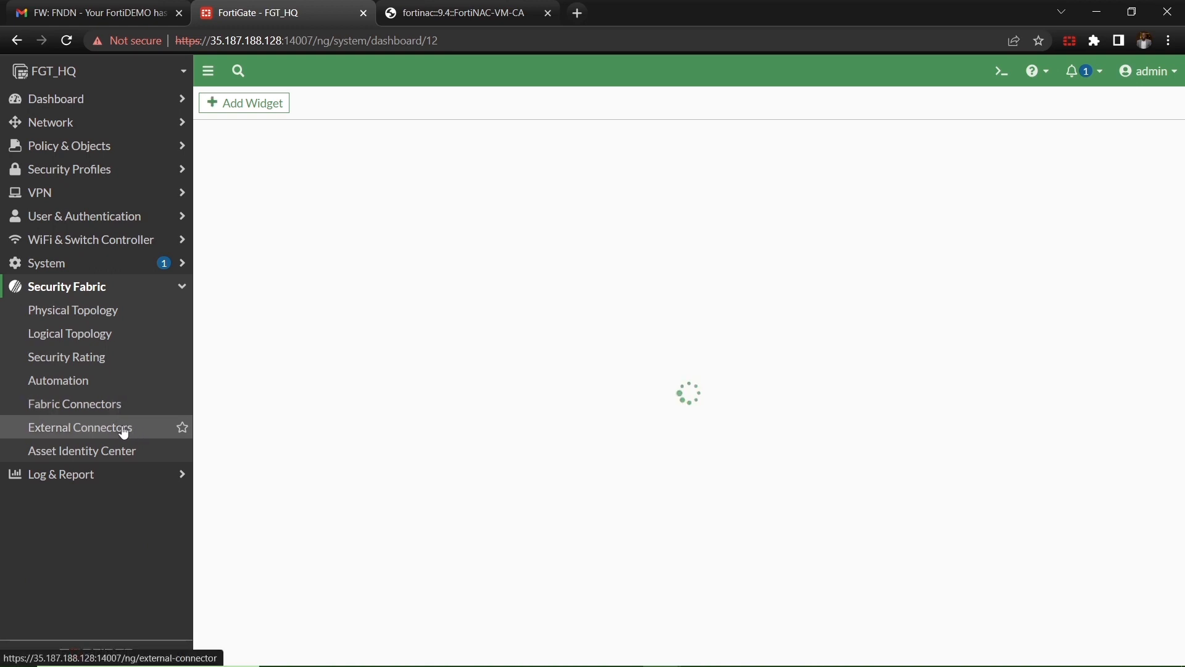
click(85, 406)
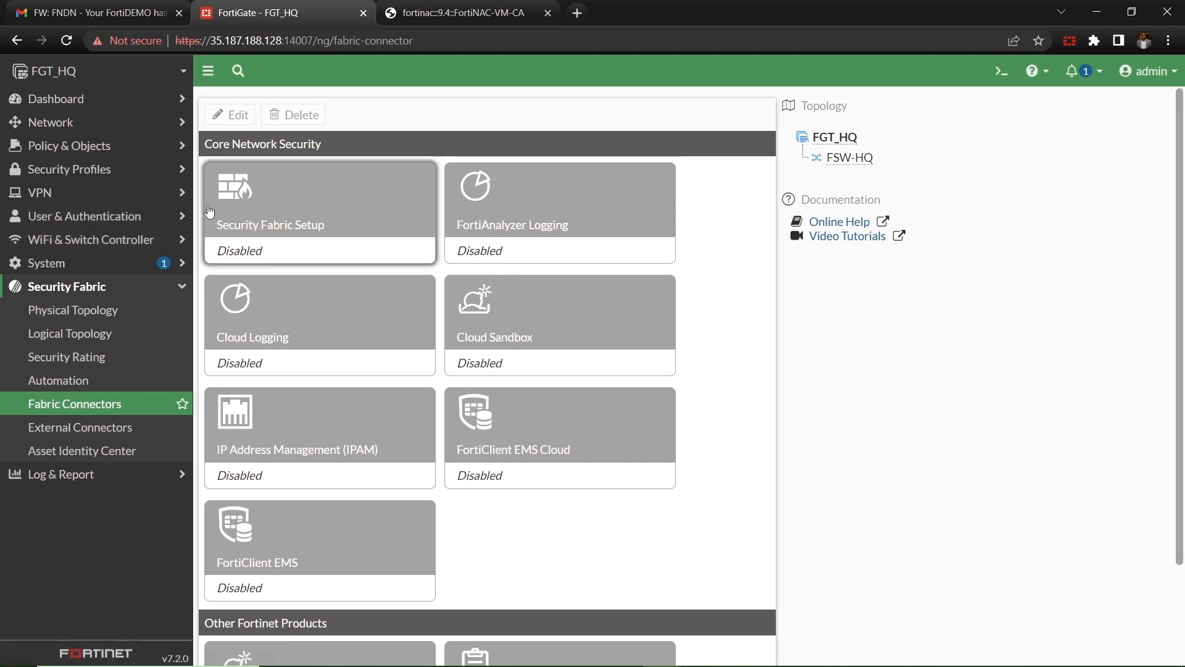
click(246, 216)
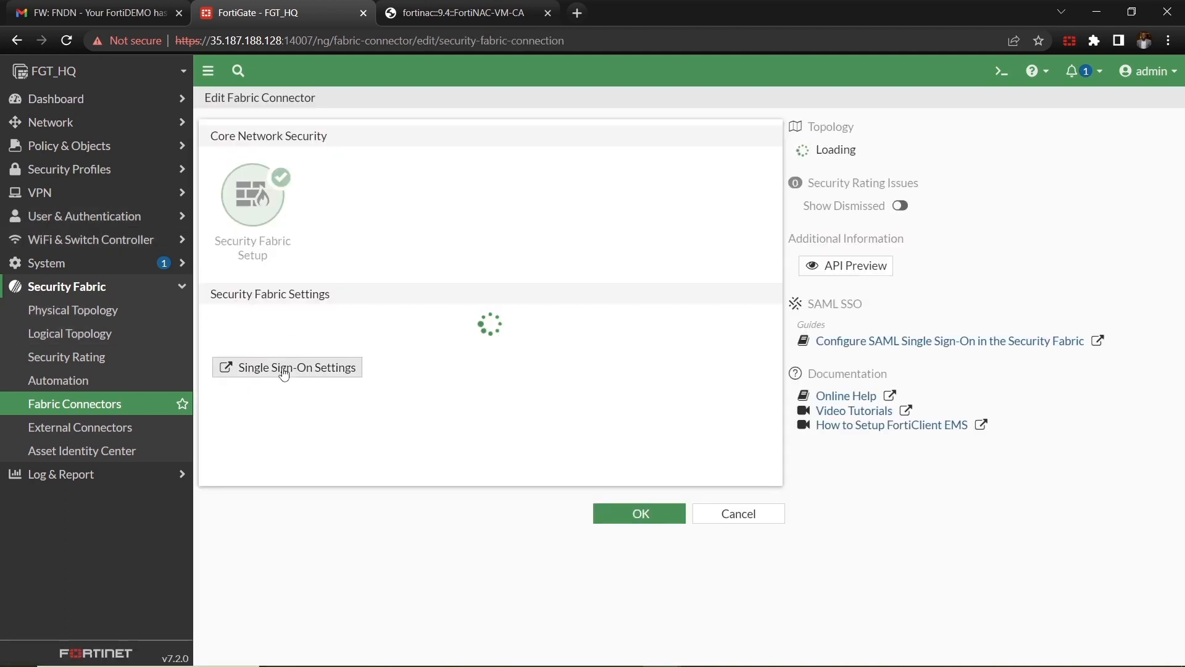
Step: Enable it, serve as Fabric Root, save, and dismiss the FortiAnalyzer Cloud connection error
click(395, 319)
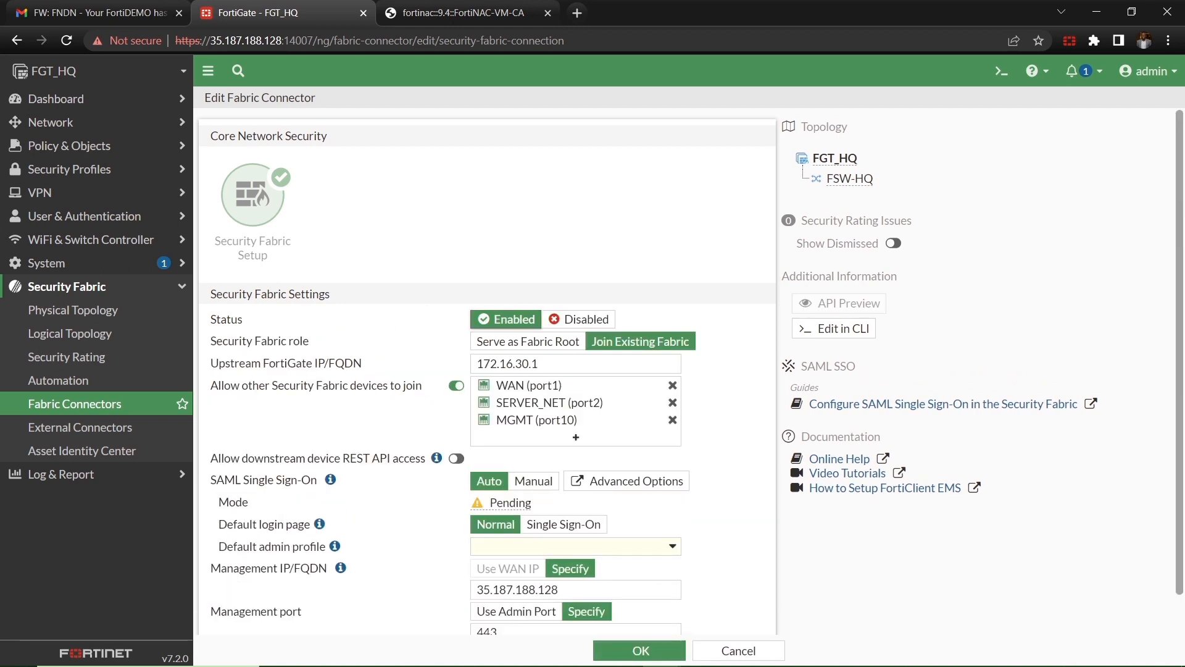
click(567, 341)
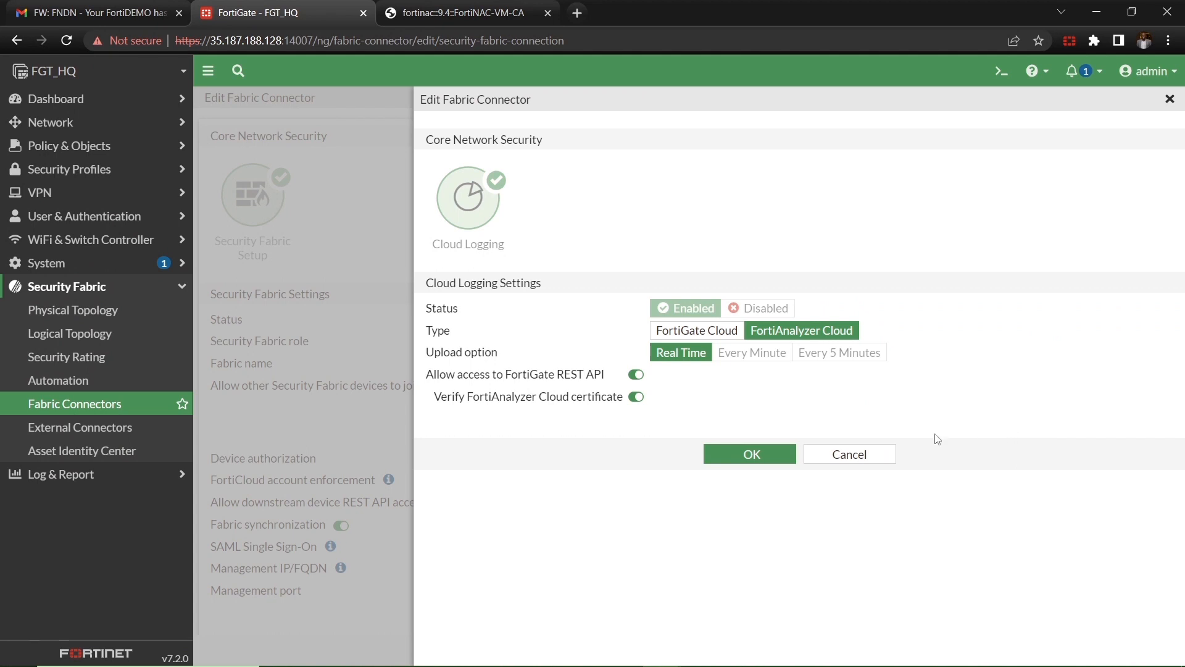
click(750, 455)
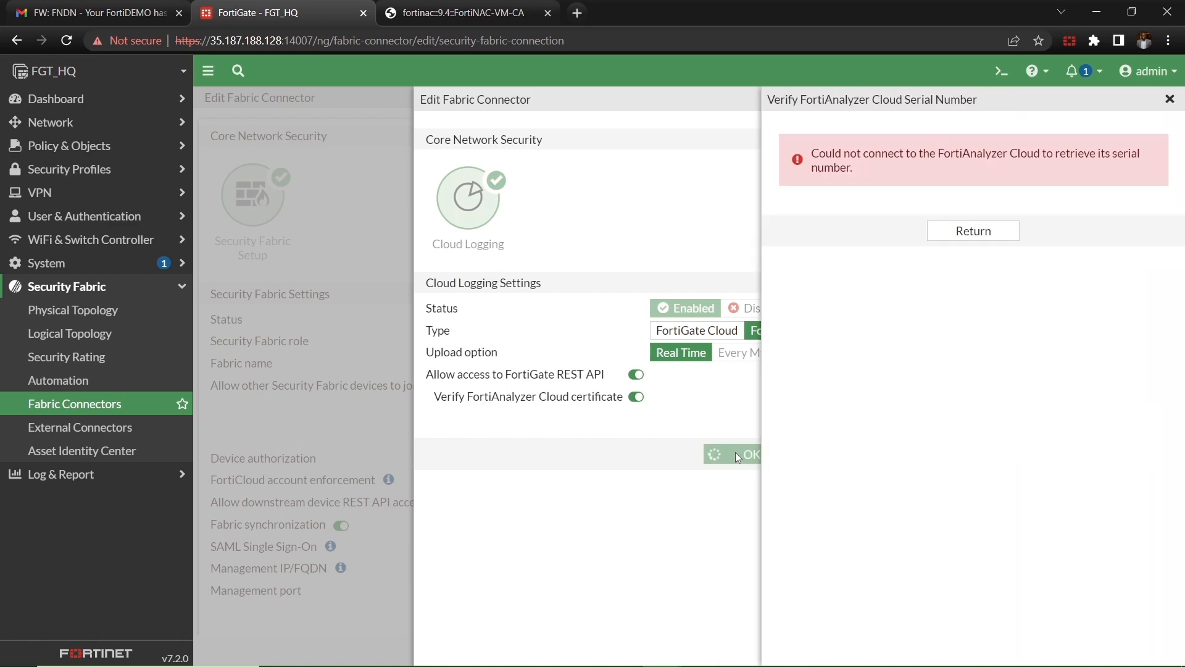
click(969, 232)
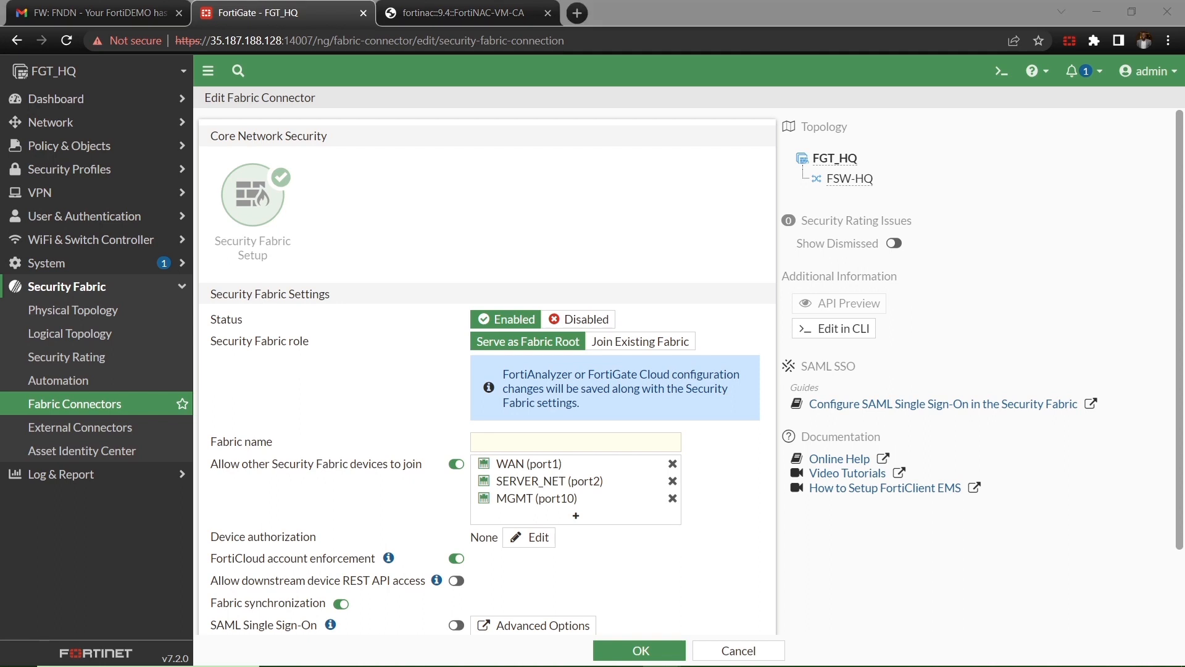
Step: Name the Security Fabric FG_Root_Fabric
scroll(537, 370, down, 2)
click(537, 368)
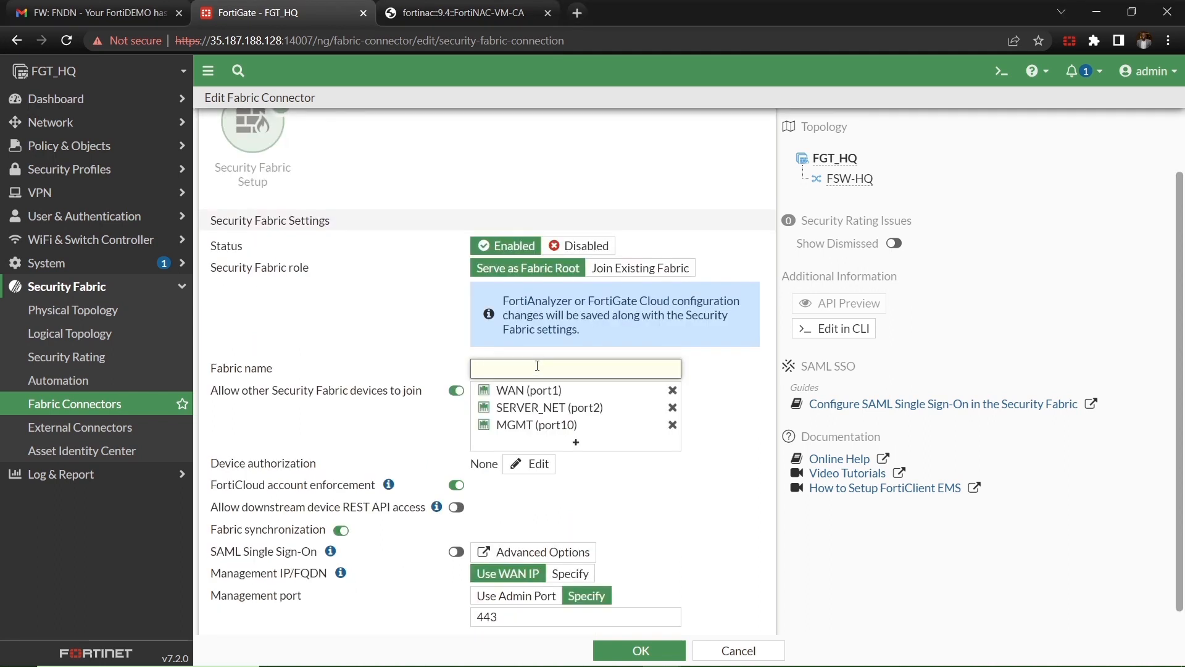
text(FG_RO)
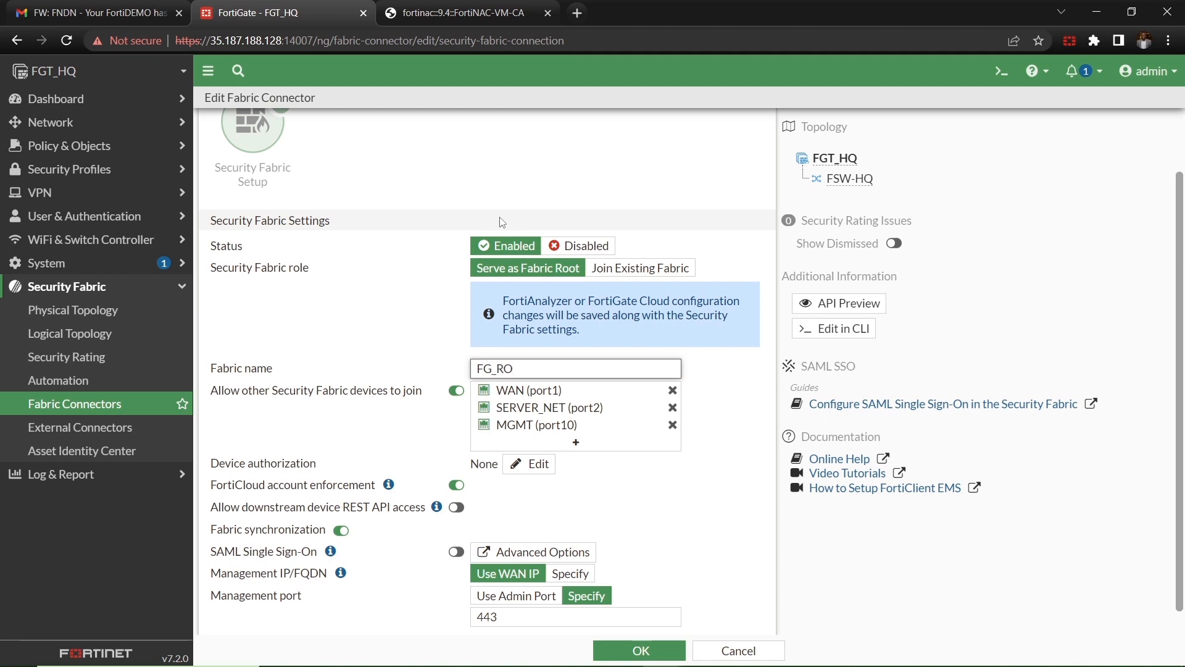
key(BackSpace)
text(oot_Fabric)
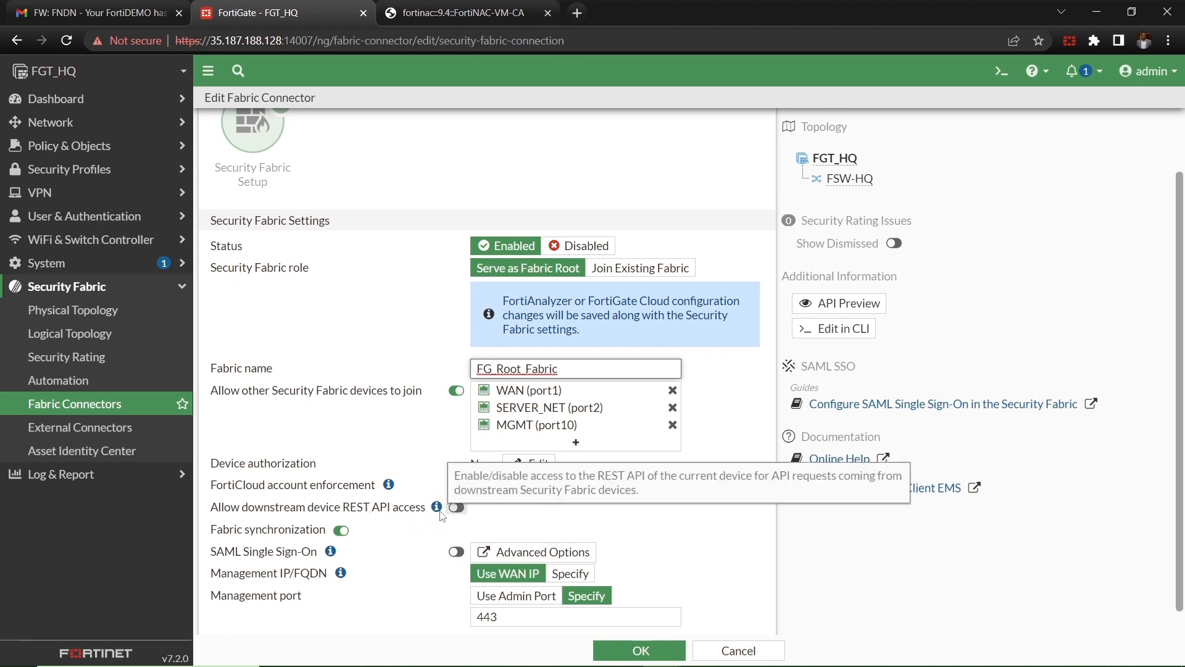
Step: Allow downstream REST API access using the super_admin administrator profile
click(456, 506)
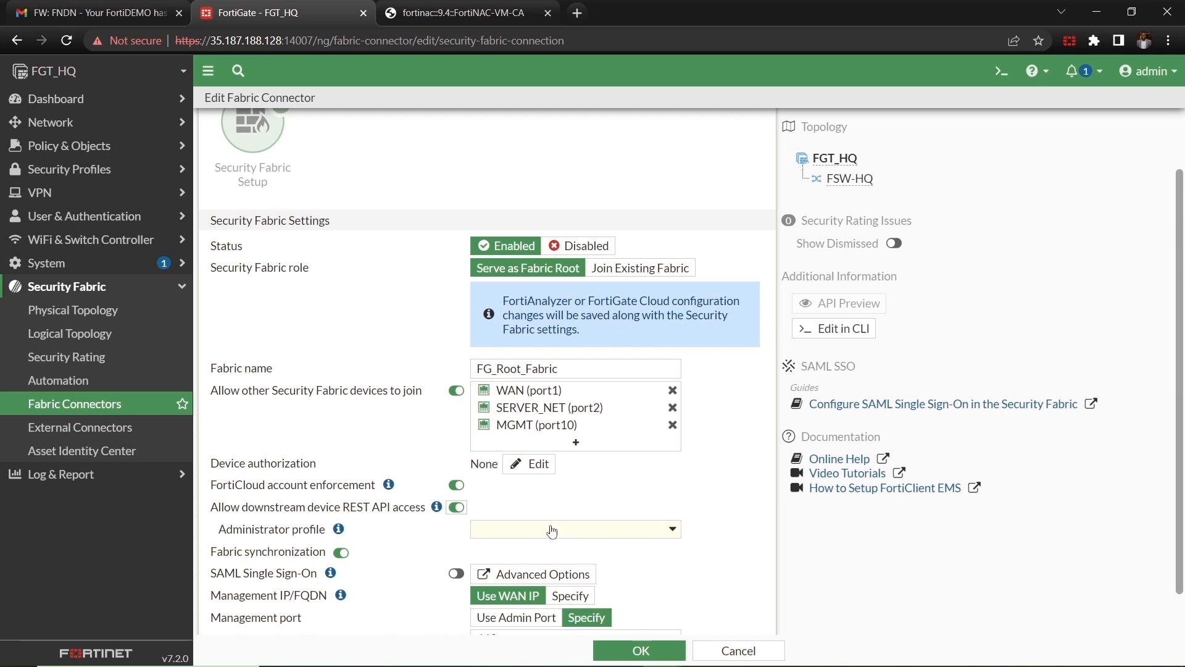
scroll(551, 531, down, 1)
click(573, 487)
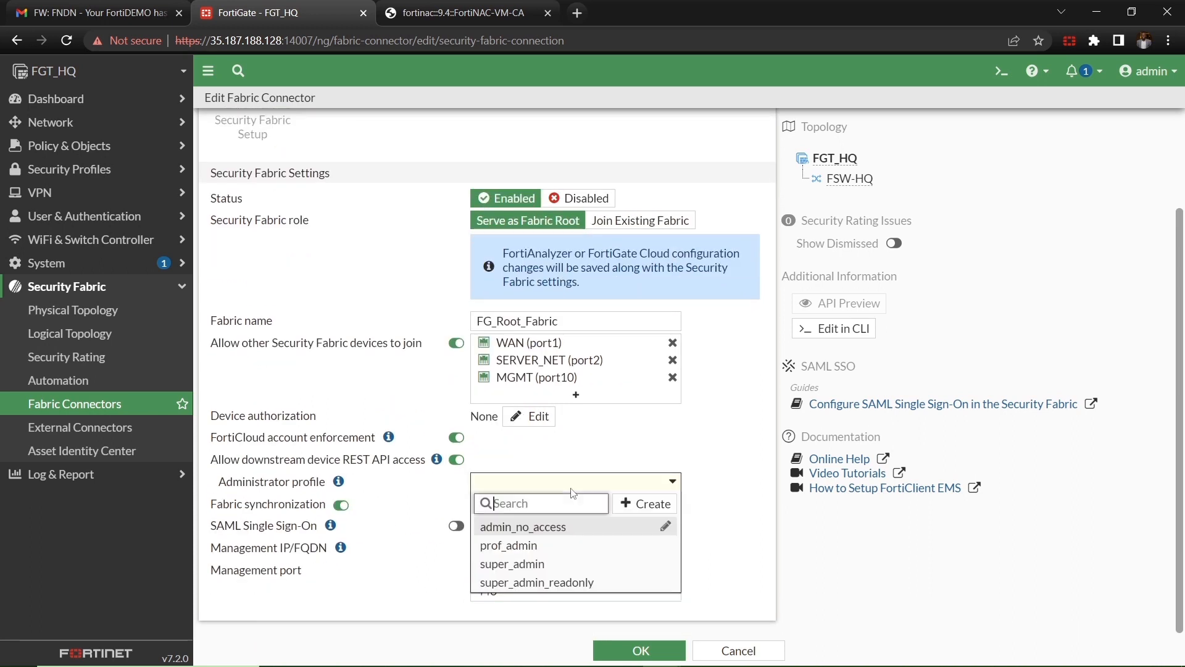
click(543, 563)
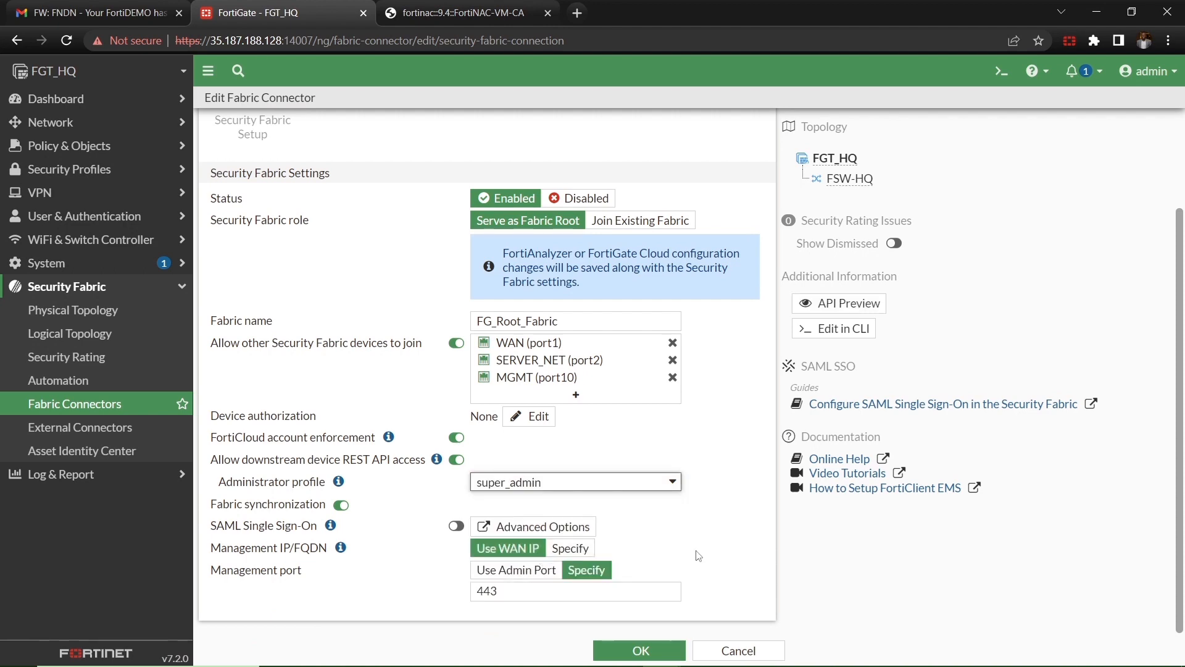
Step: Specify management IP 10.200.2.254 and save the Security Fabric settings
scroll(697, 556, up, 2)
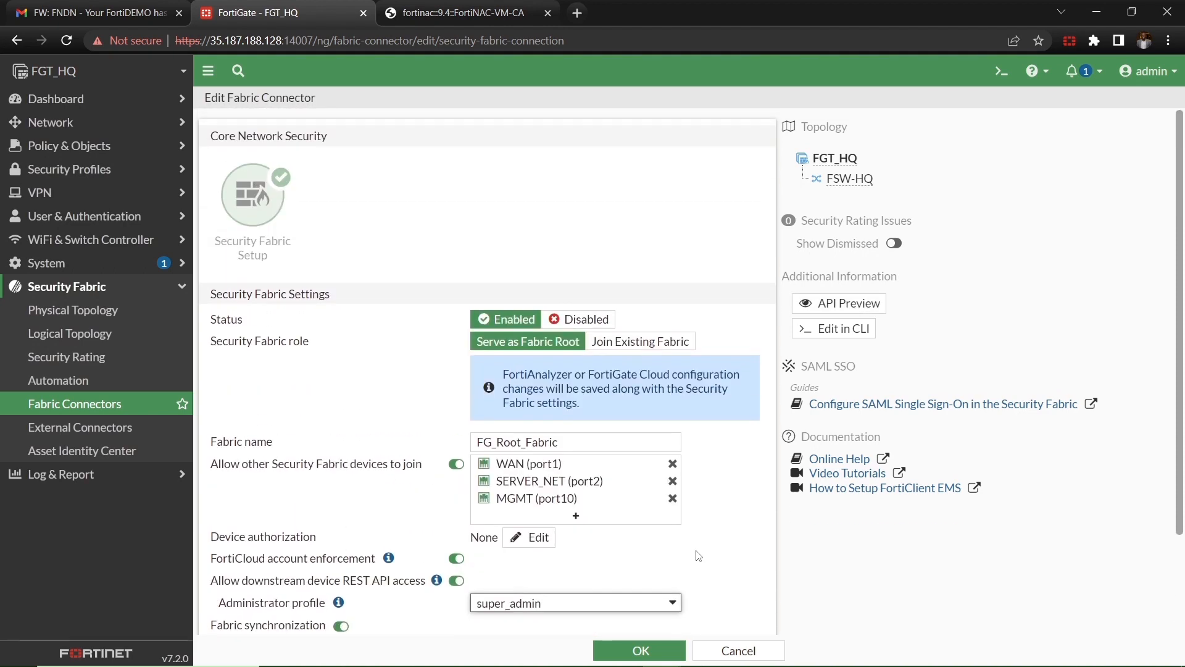
scroll(697, 555, down, 2)
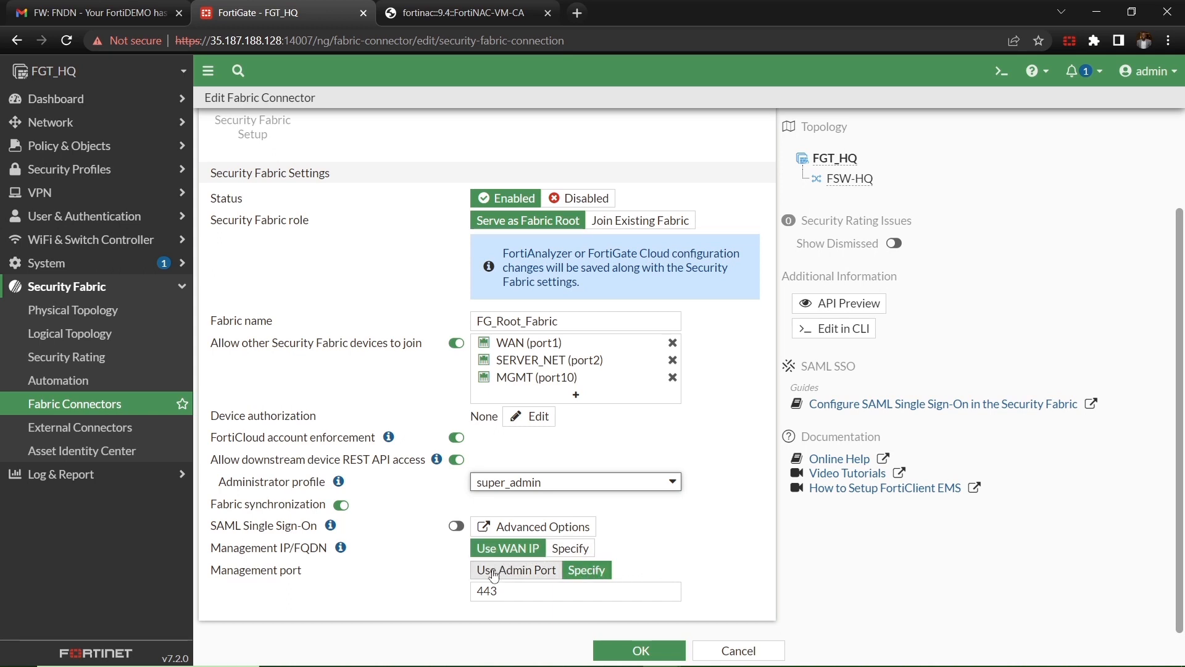
scroll(521, 587, up, 2)
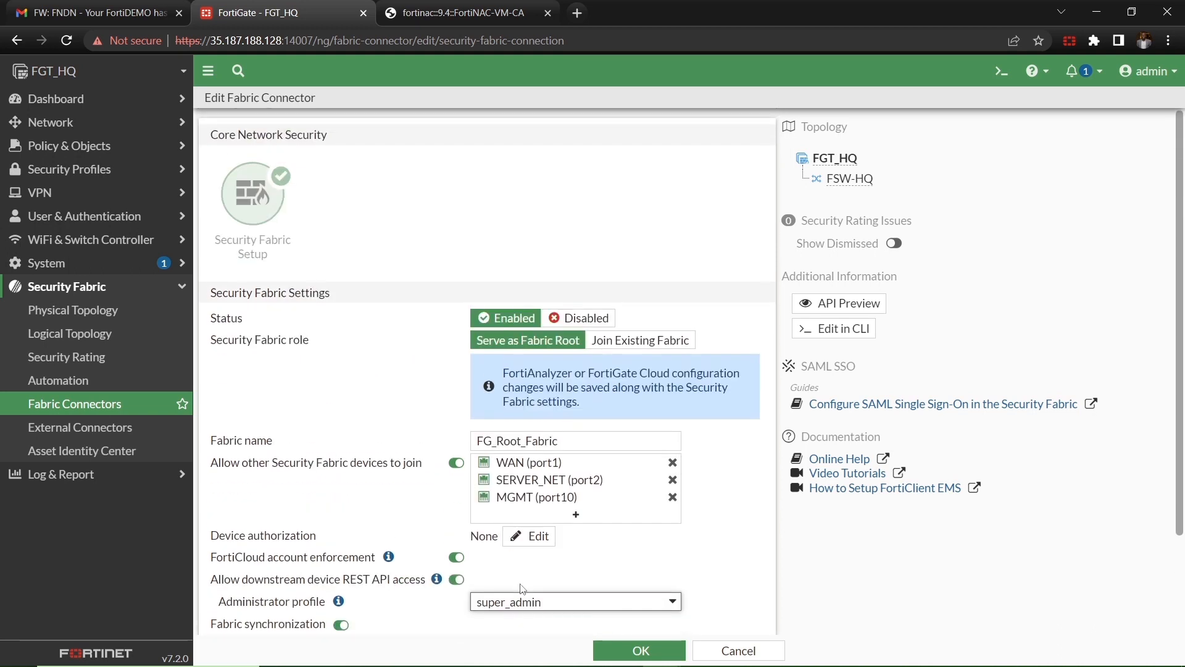
scroll(522, 587, down, 1)
scroll(522, 588, up, 1)
scroll(521, 587, down, 2)
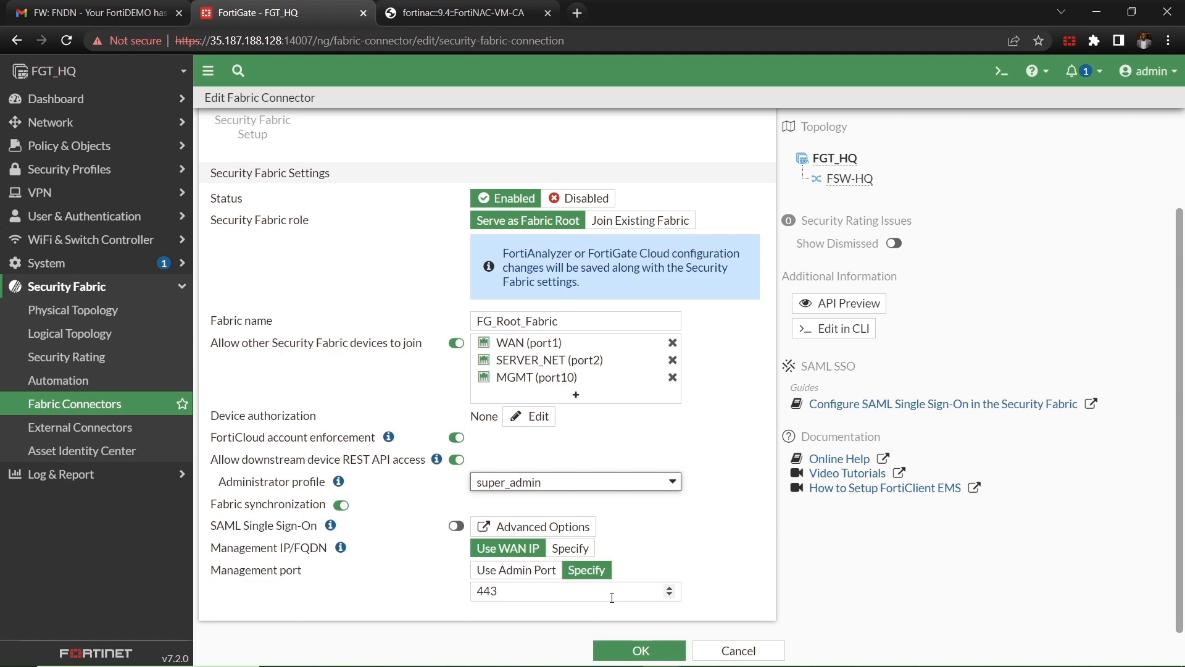
scroll(612, 597, up, 2)
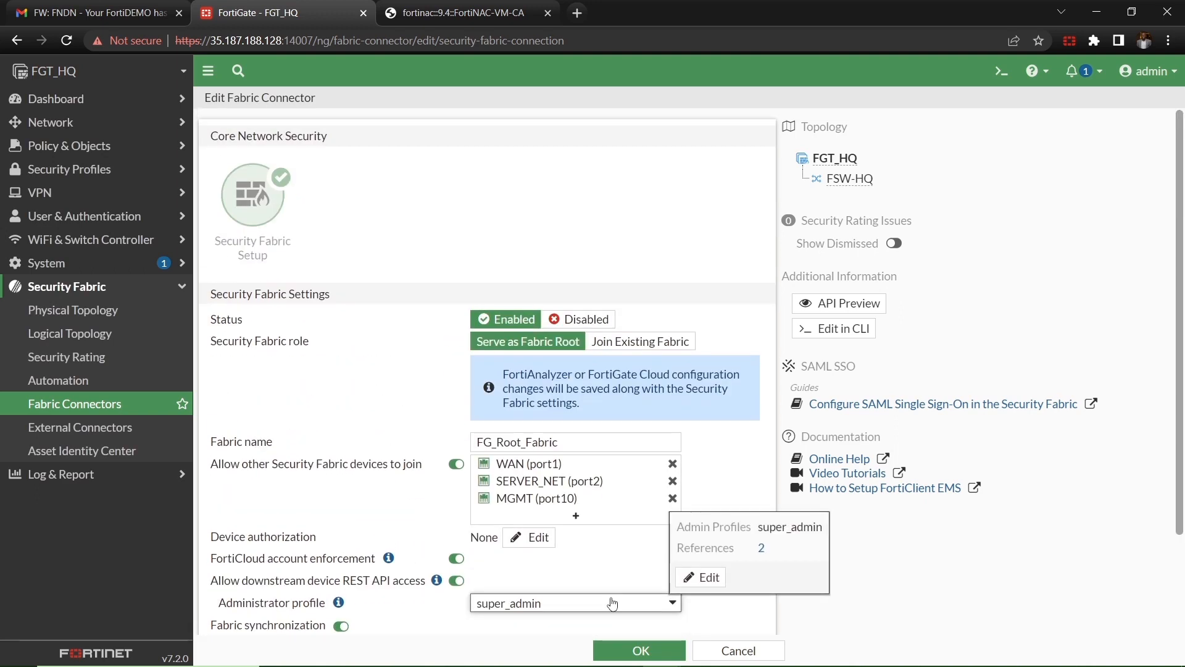
scroll(611, 603, down, 2)
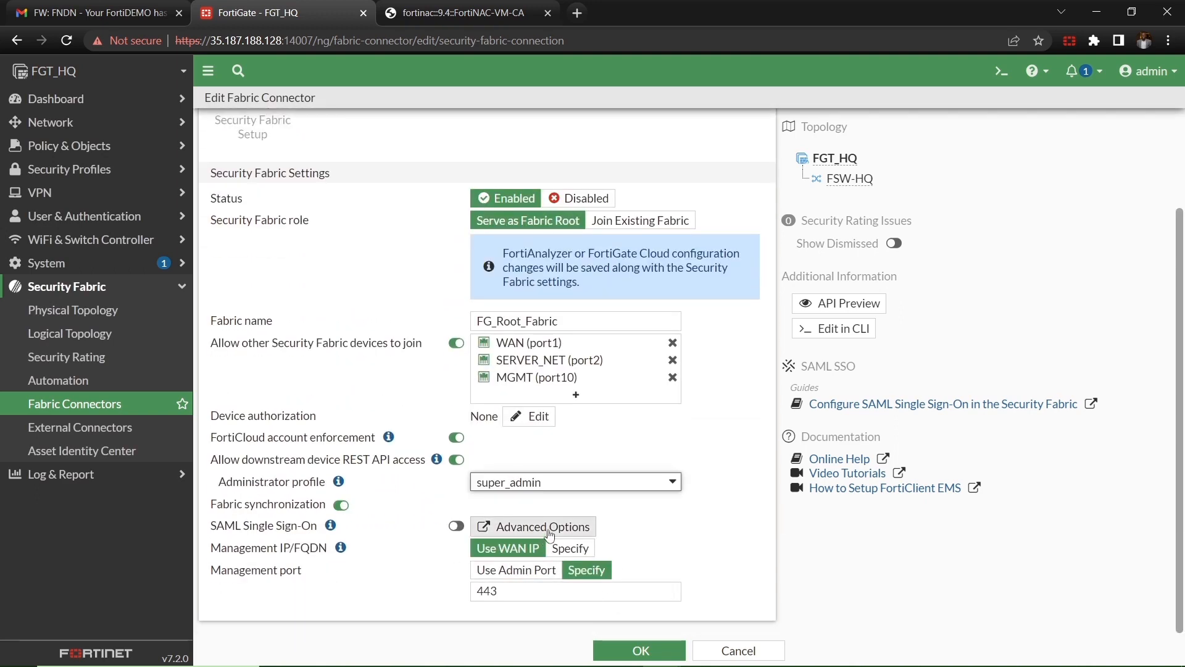
click(569, 551)
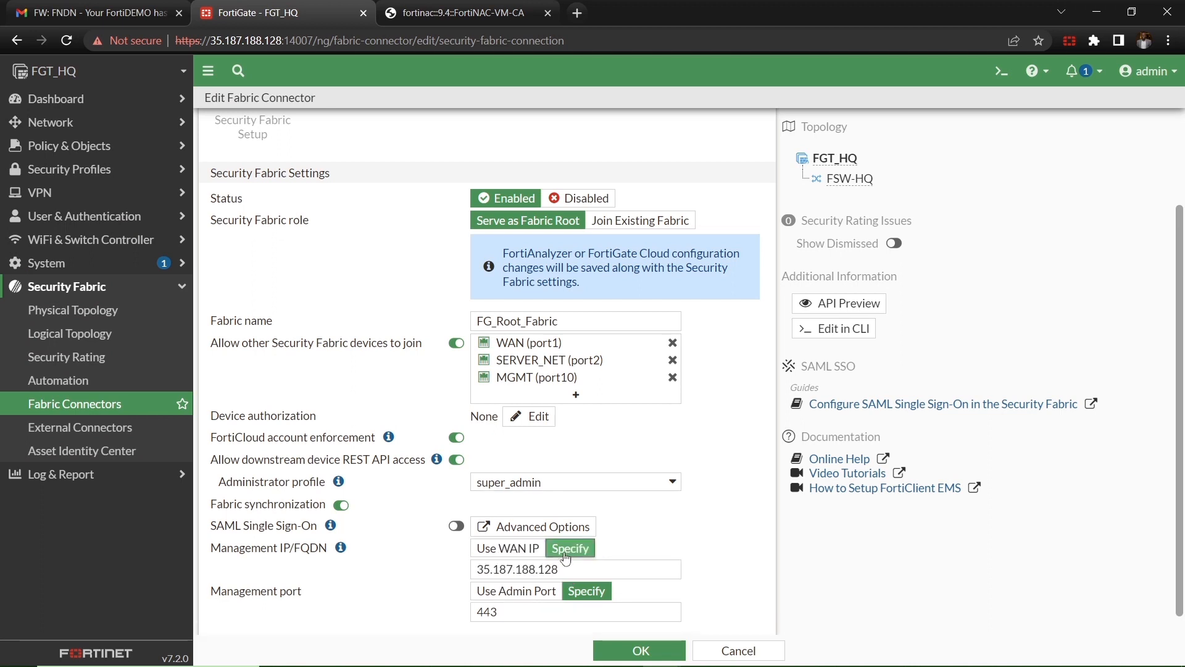
drag(559, 568, 378, 565)
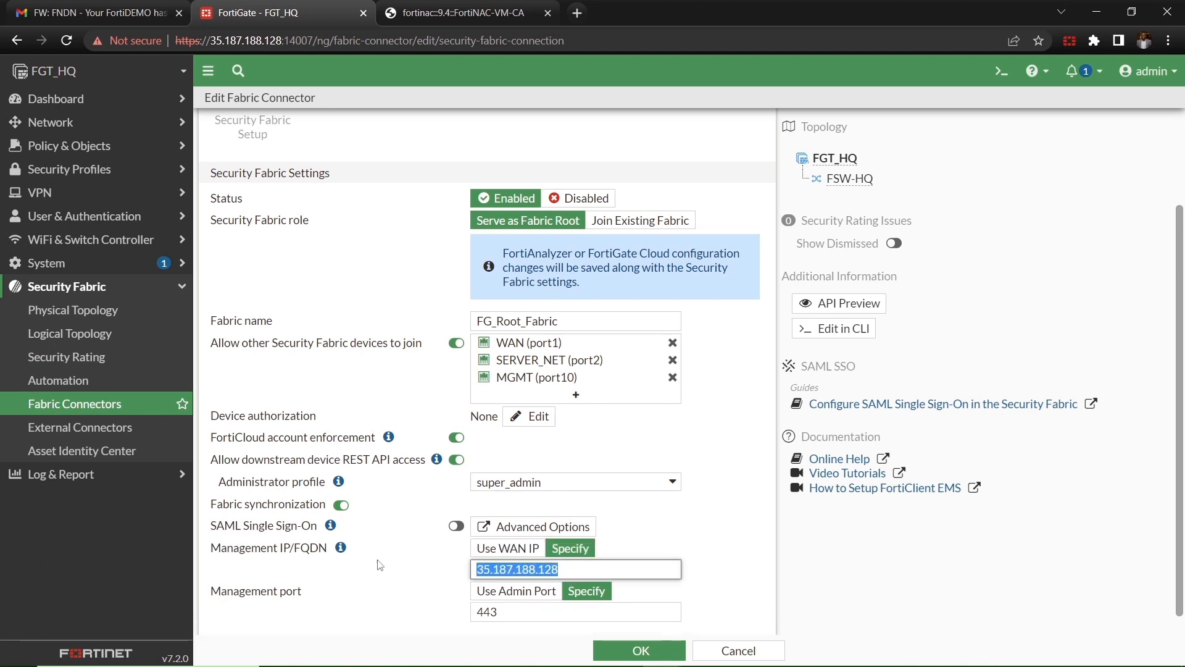
text(10)
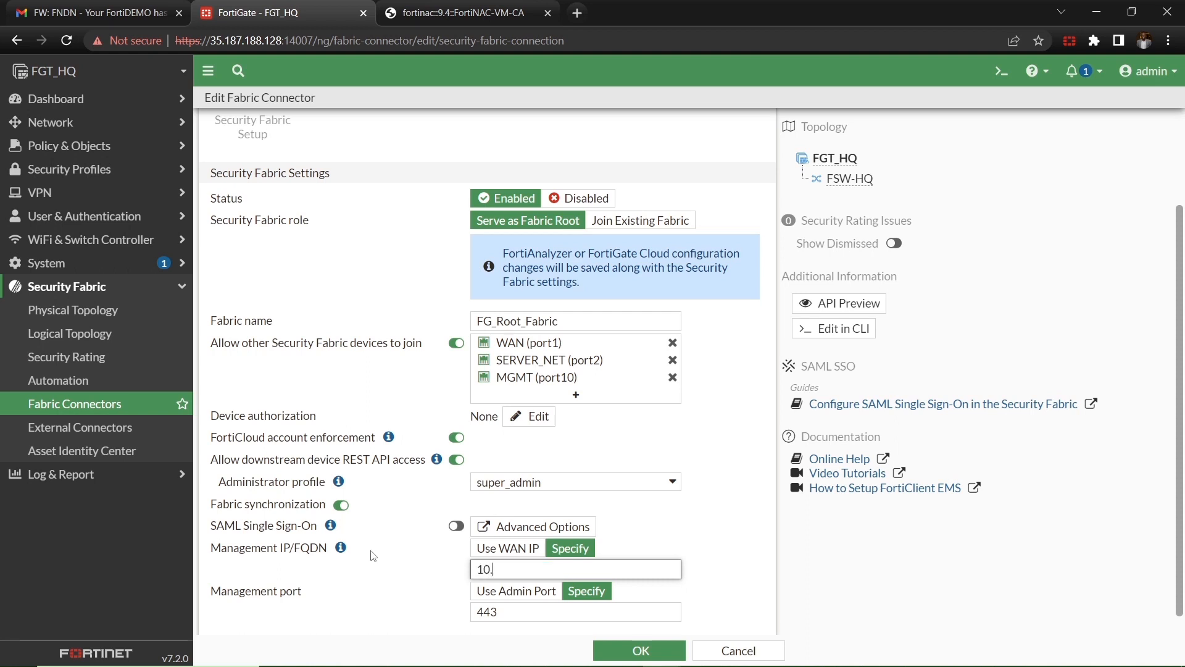
text(.200.2.254)
click(666, 645)
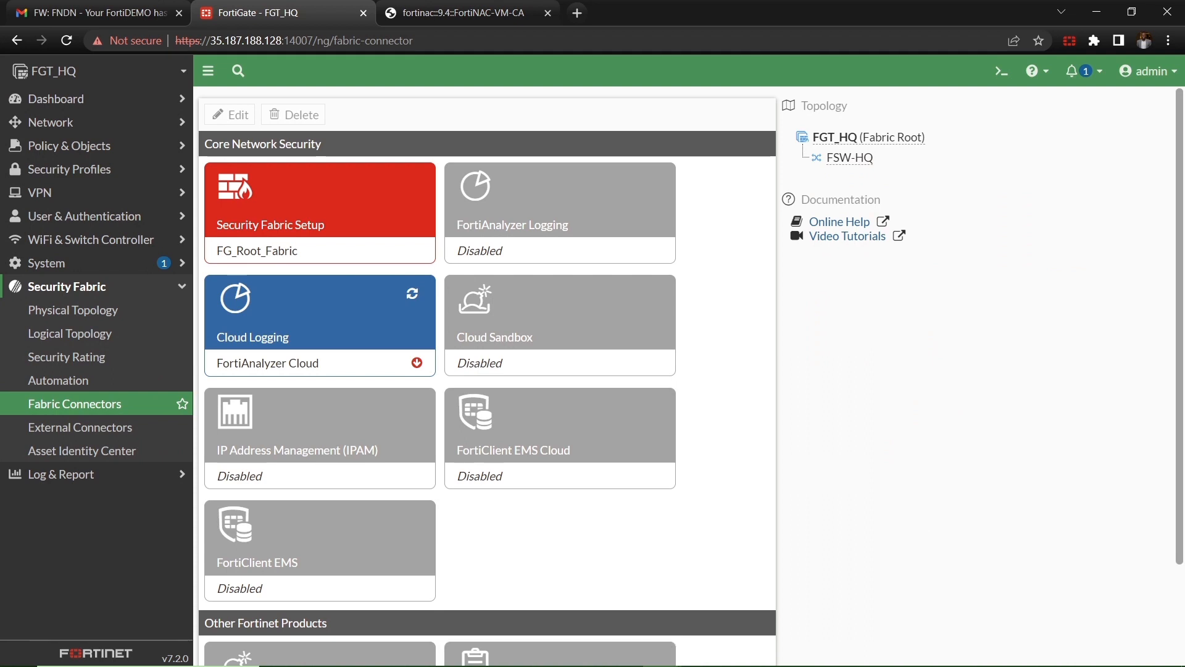
Step: Start a new service connector from FortiNAC's Network > Service Connectors page
click(487, 12)
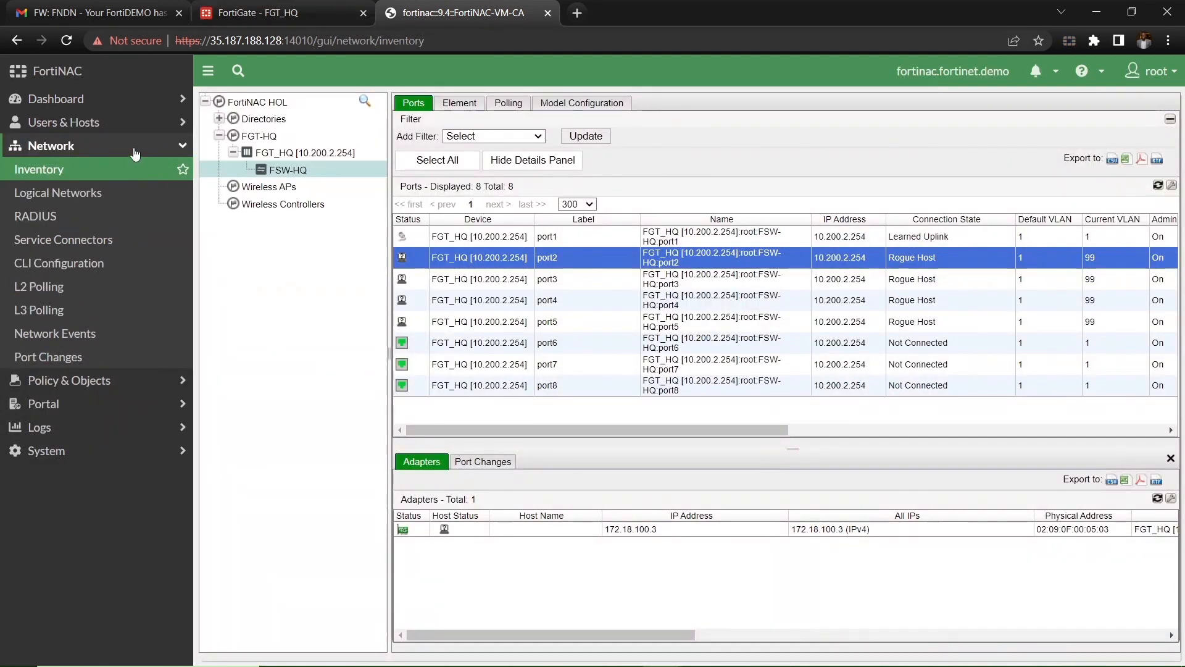
click(135, 152)
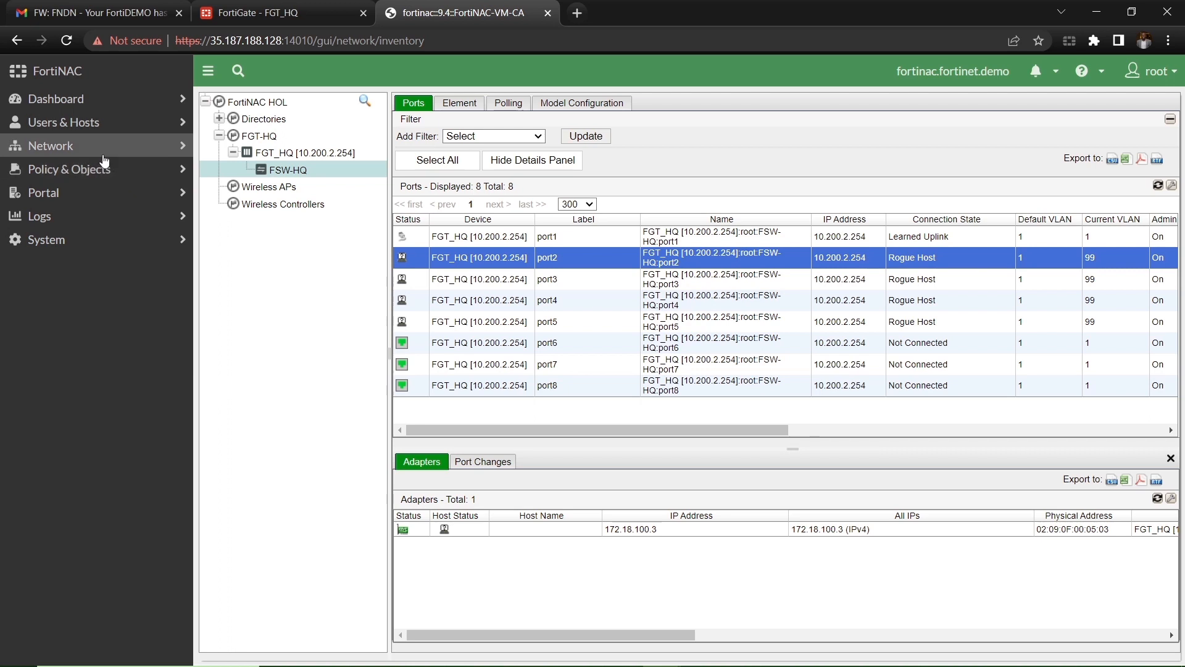
click(137, 149)
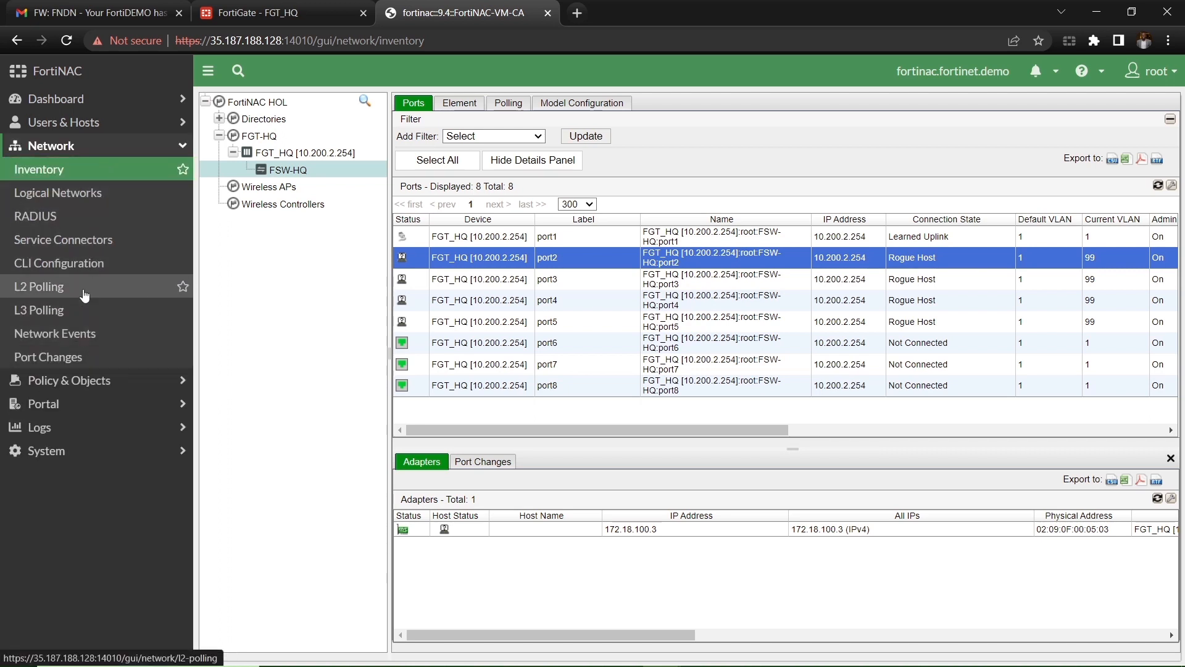
click(79, 250)
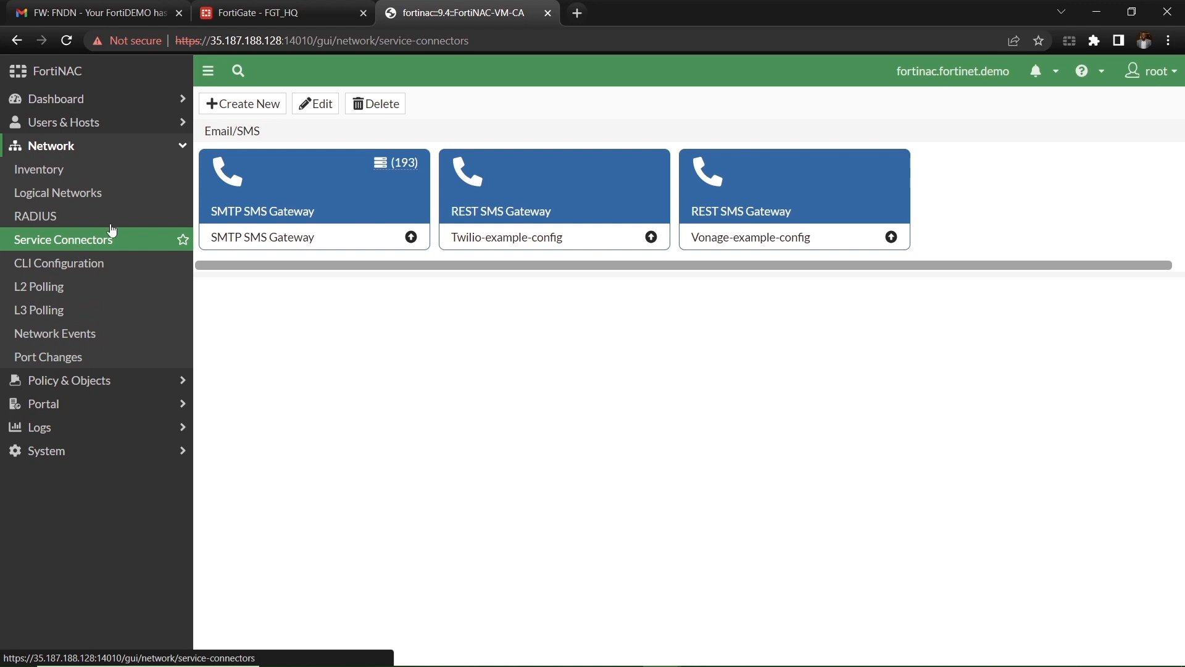
click(230, 106)
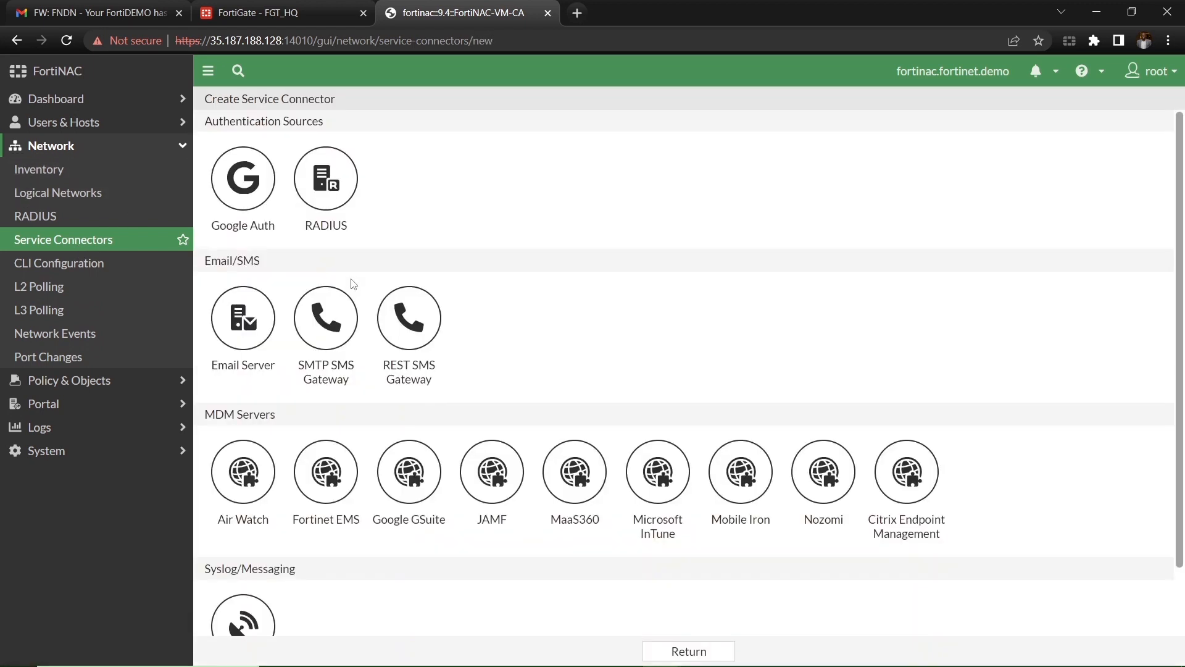
Step: Choose Security Fabric Connection with IP 10.200.2.254 and port 8013, then save
scroll(363, 506, down, 1)
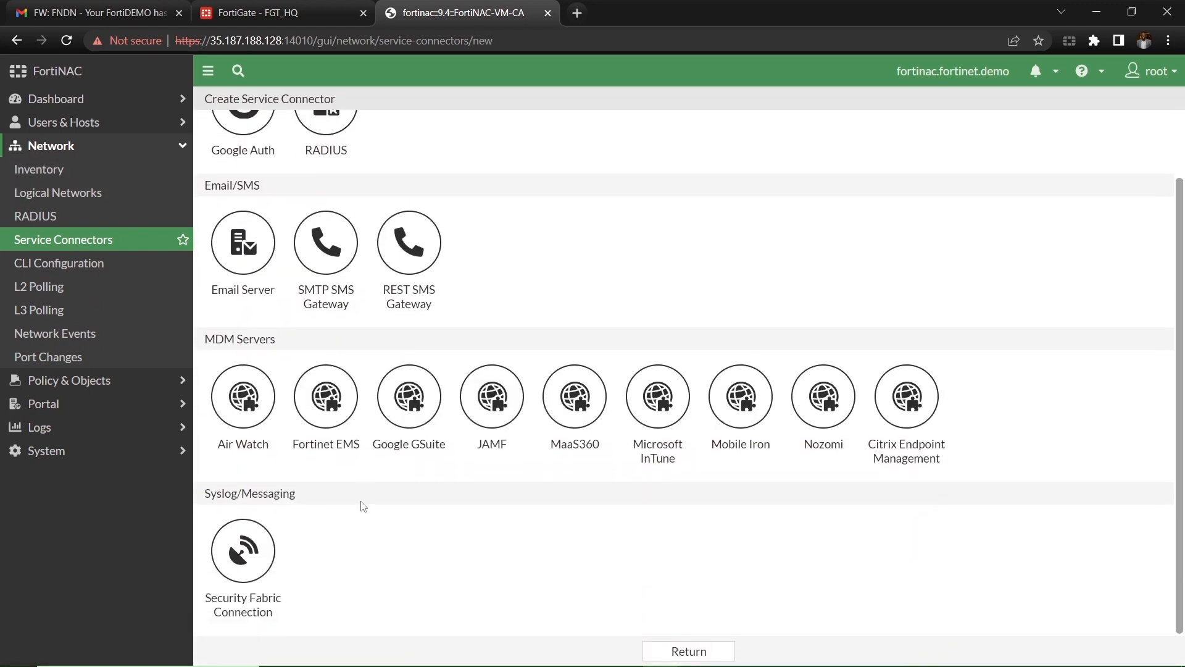
click(242, 570)
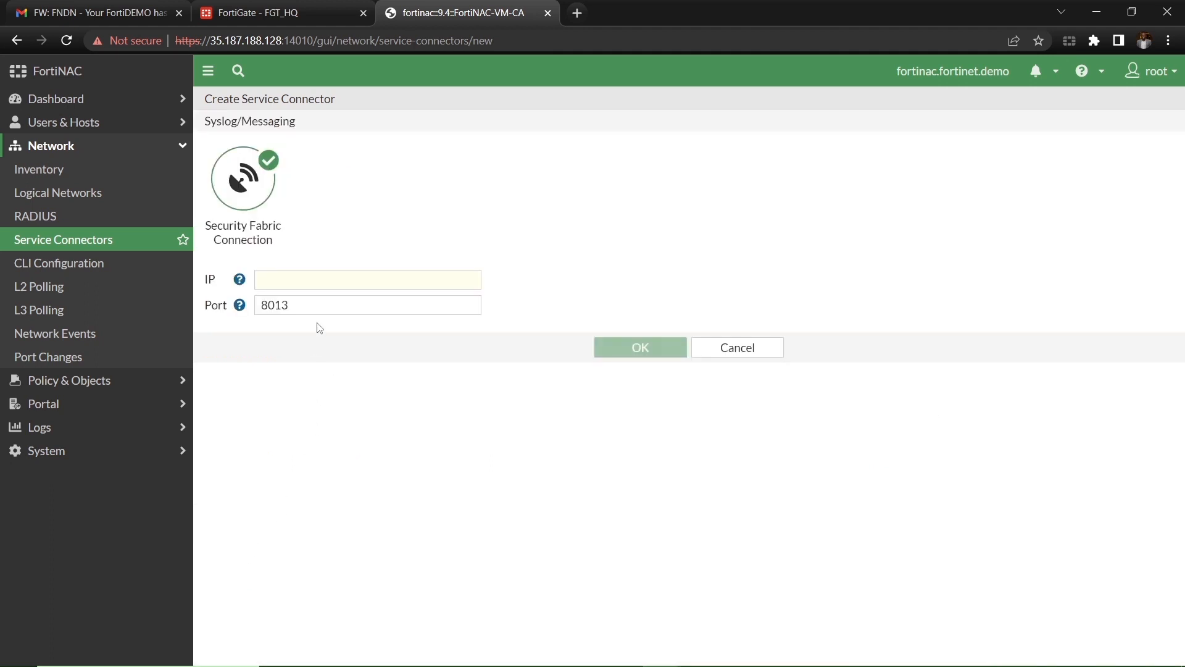
click(324, 287)
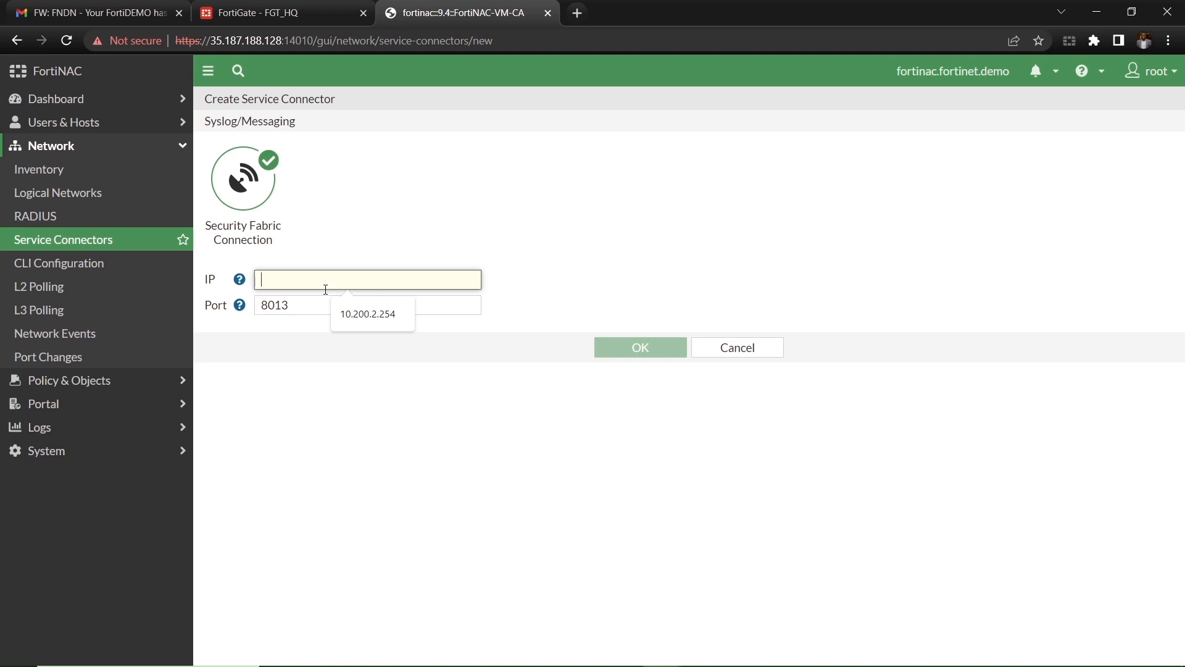
click(349, 317)
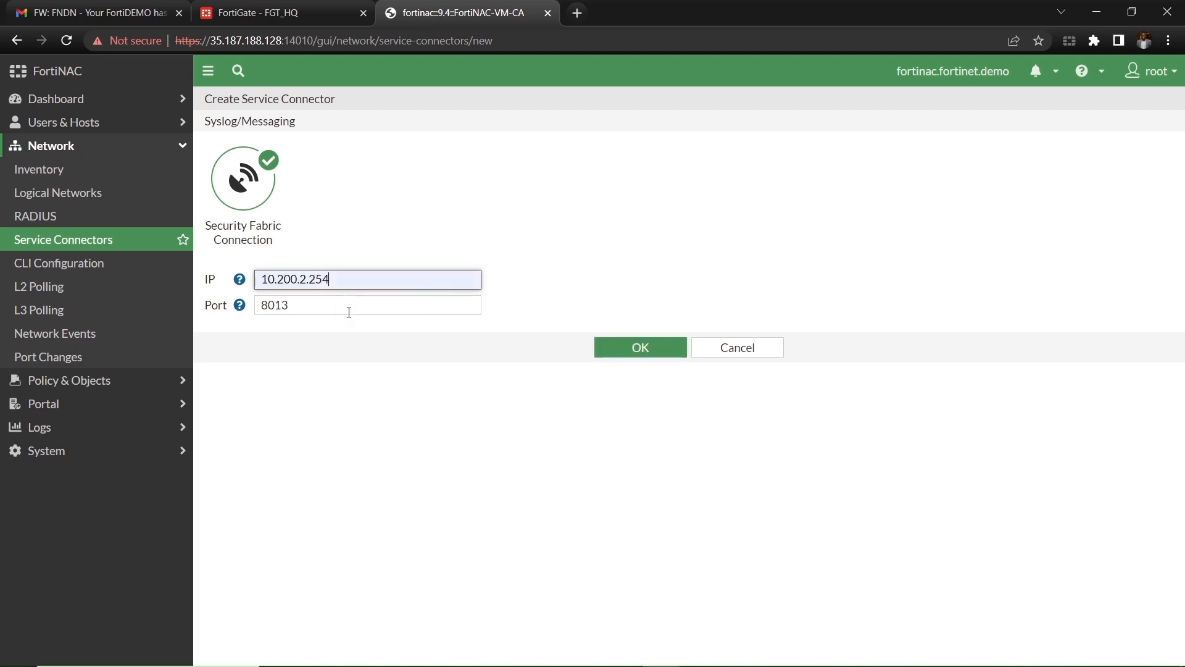
click(664, 355)
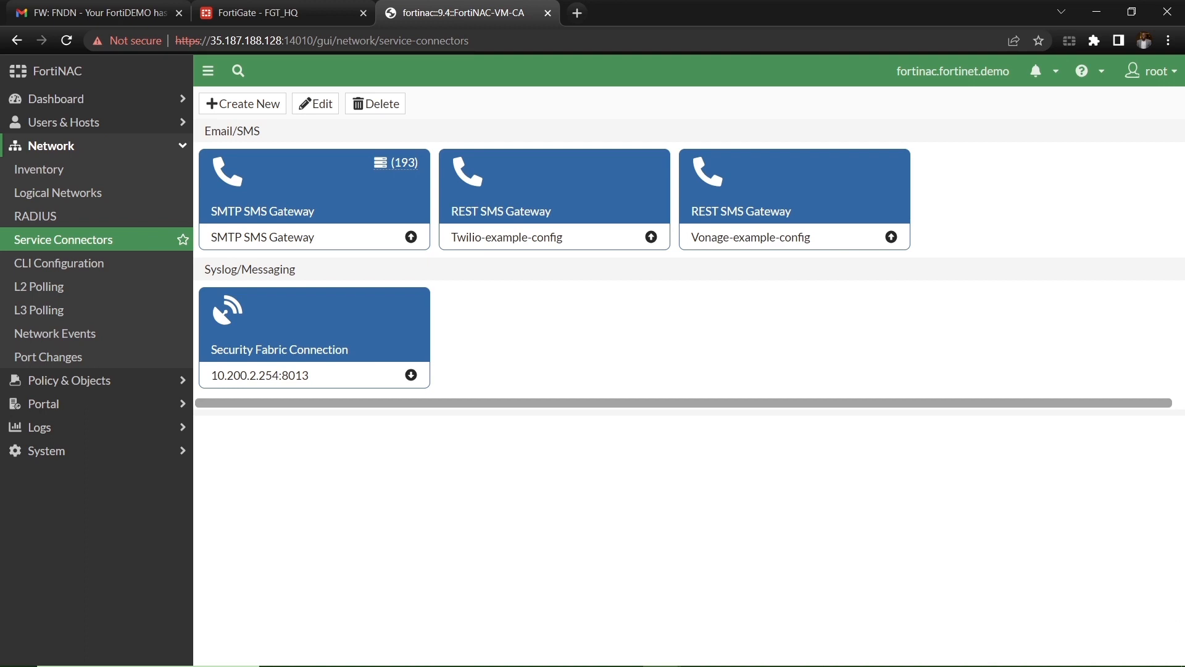
Step: Authorize the pending FortiNAC device in FortiGate's refreshed Fabric Connectors topology
click(259, 12)
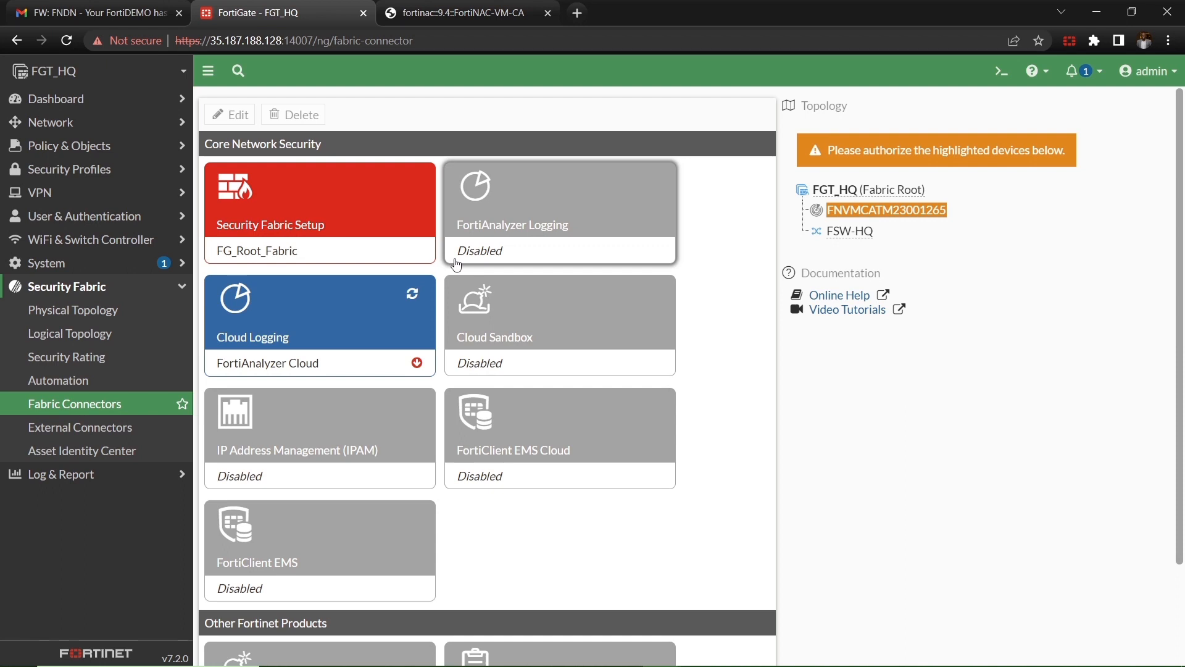
click(98, 409)
scroll(697, 336, down, 1)
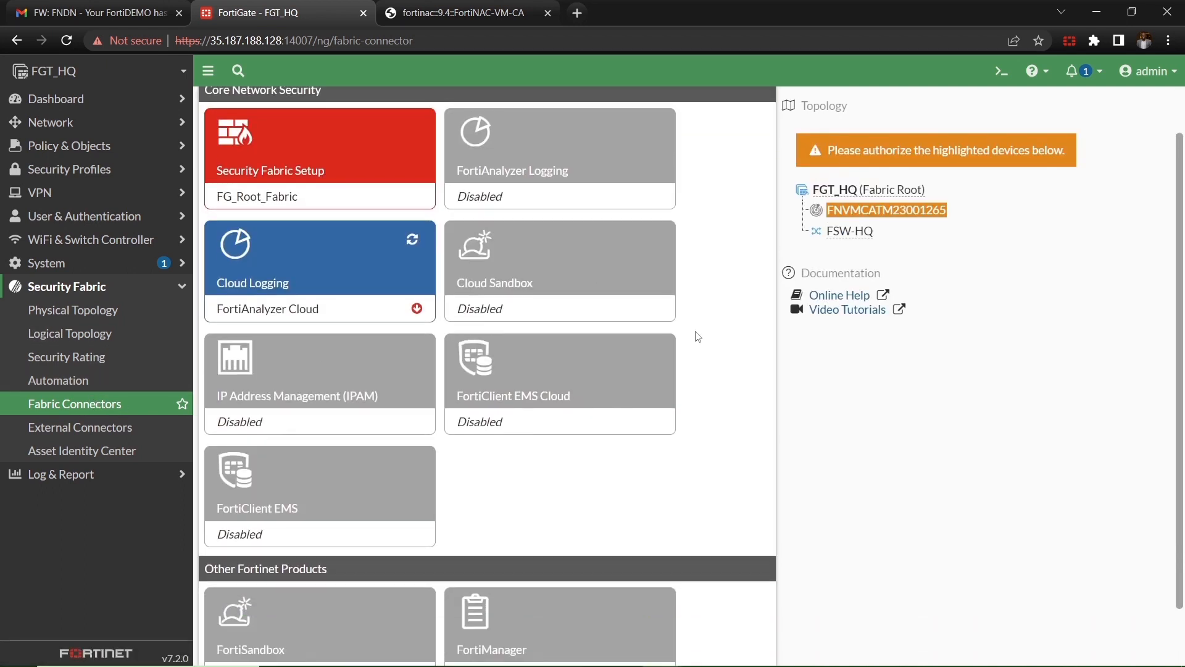
scroll(697, 336, down, 1)
scroll(697, 336, up, 2)
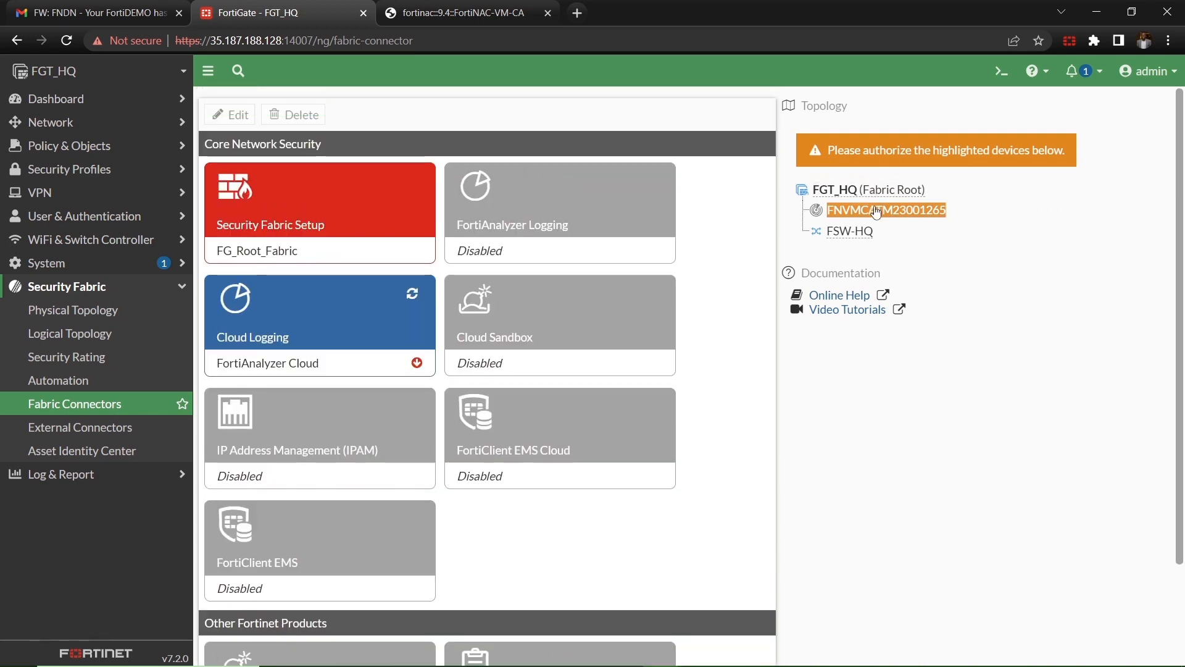
click(876, 211)
click(918, 259)
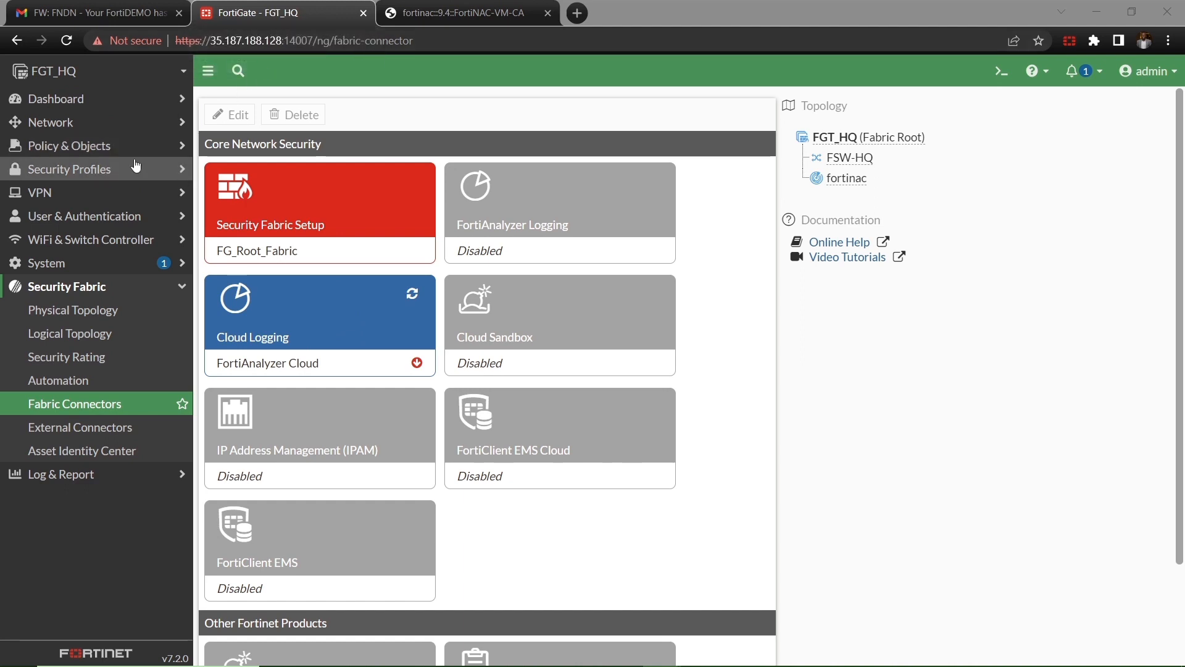
Step: Open a blank New Address form under Policy & Objects > Addresses
click(102, 146)
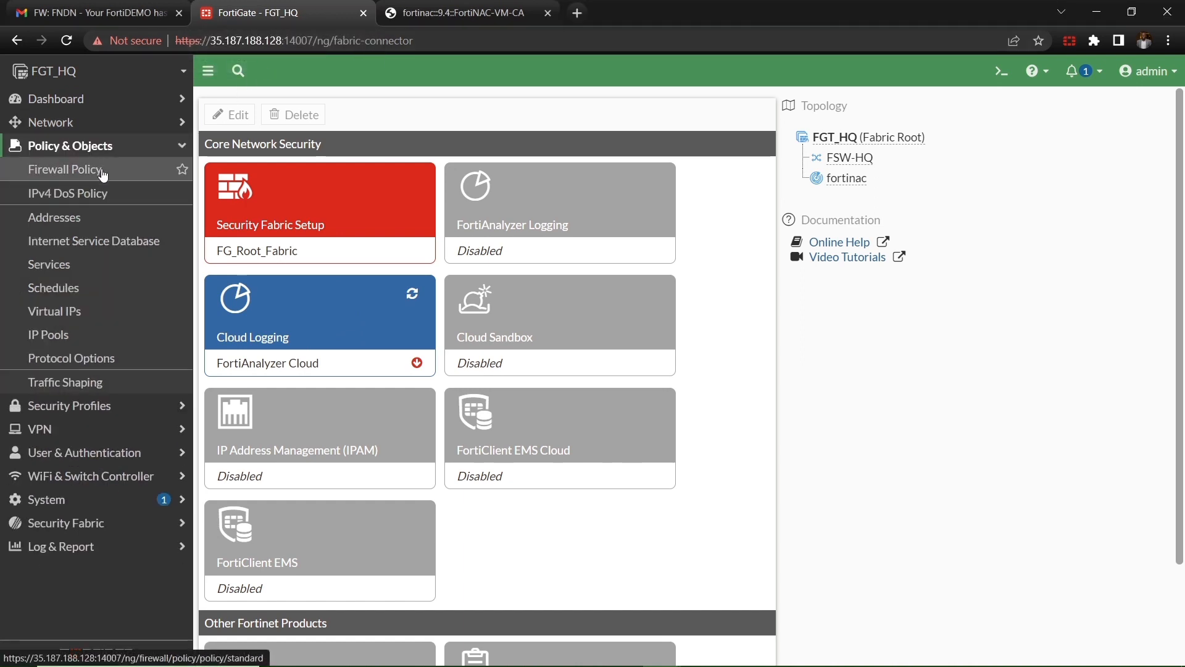
click(103, 175)
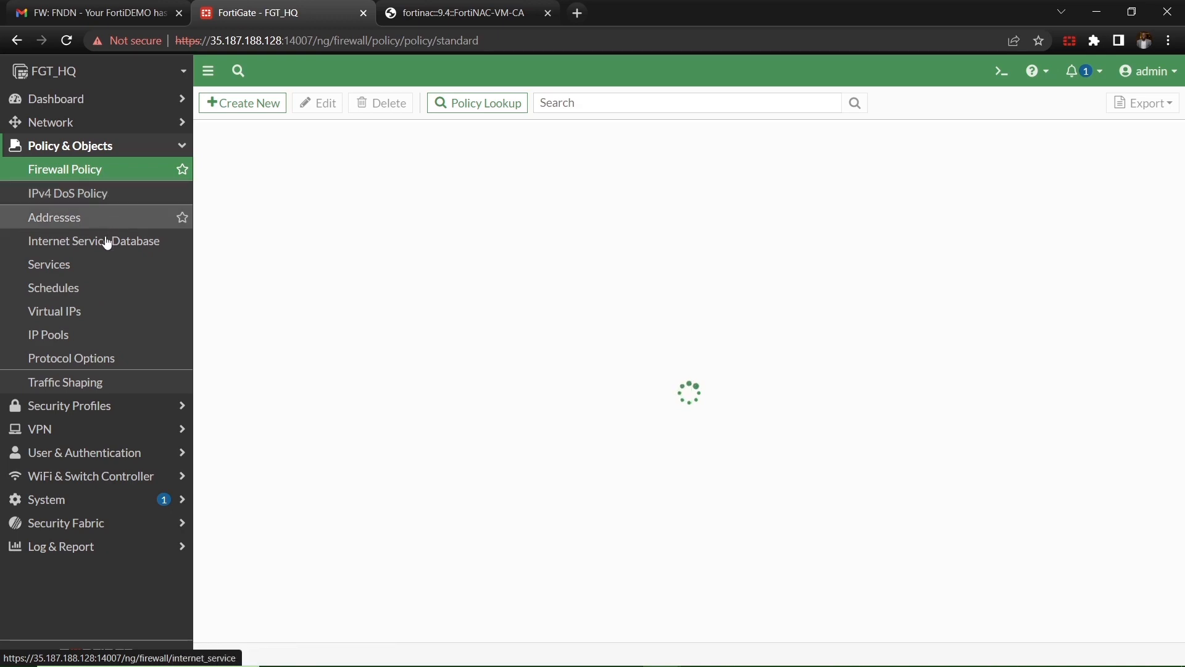
click(90, 221)
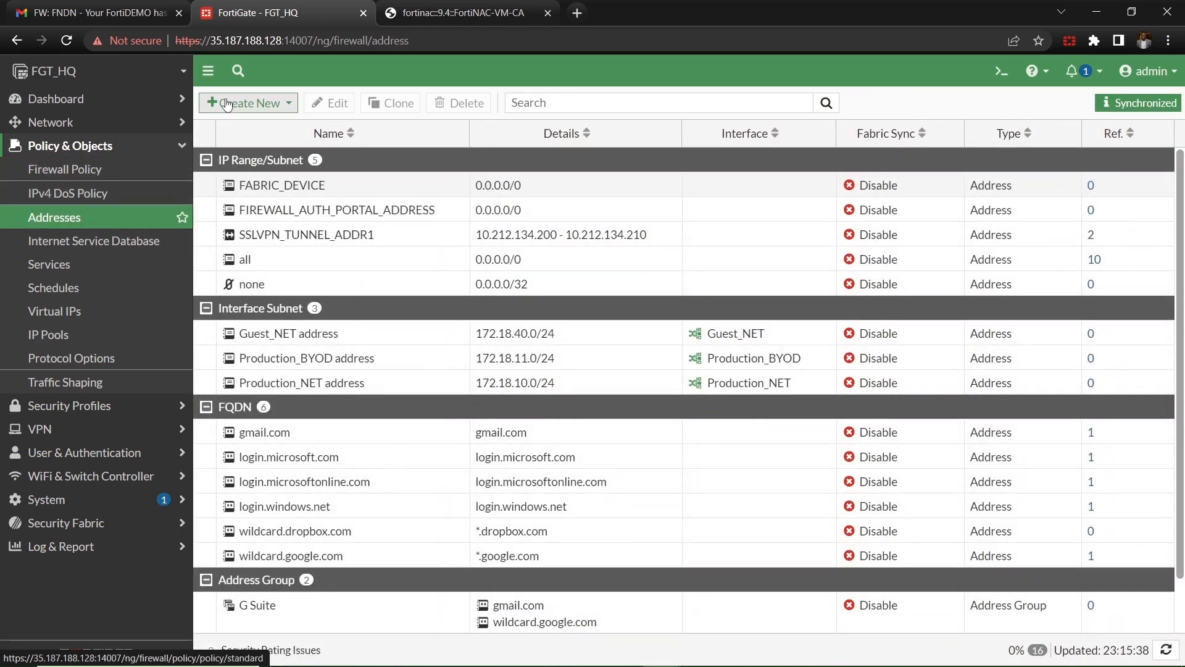
click(250, 103)
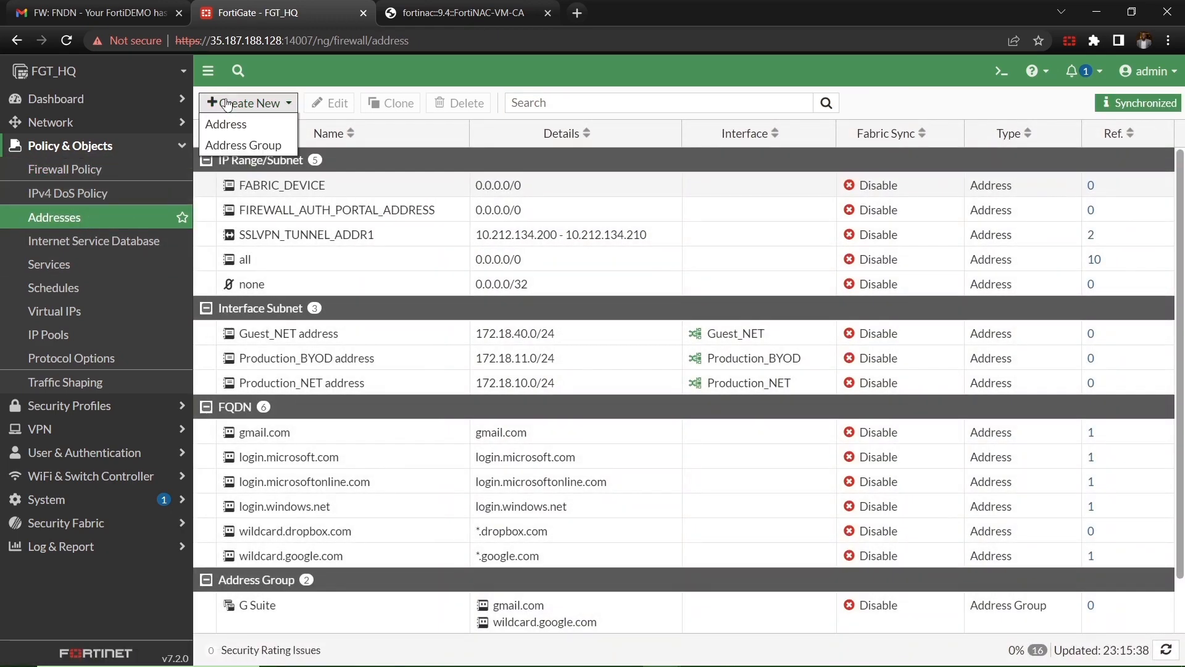
click(243, 128)
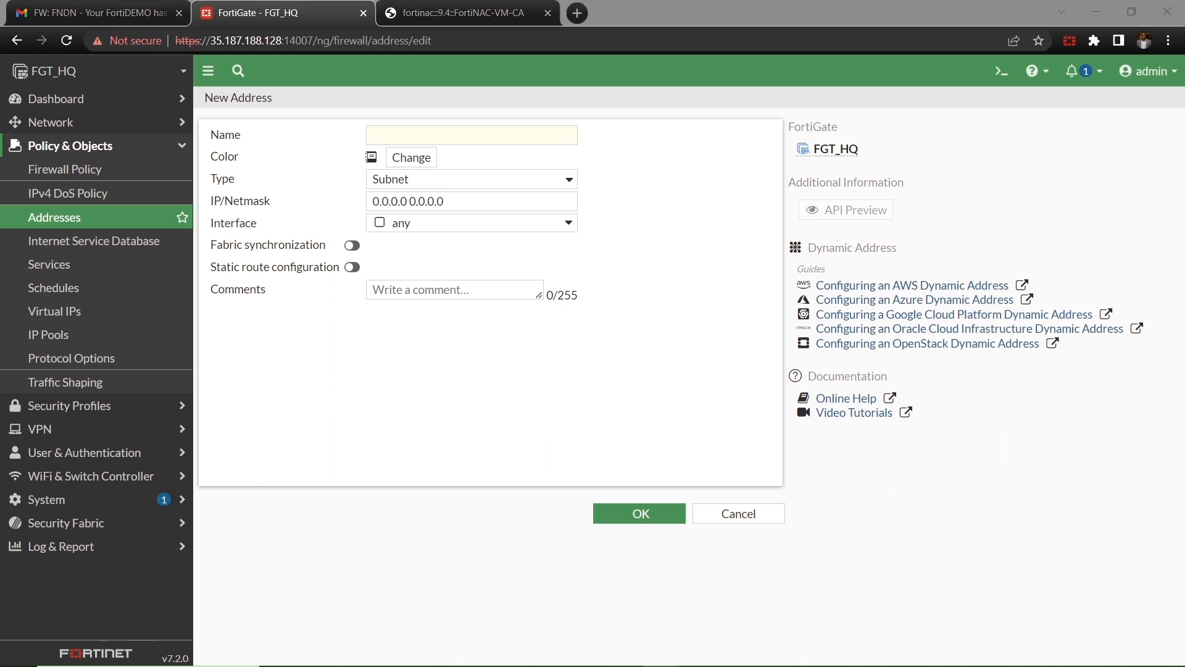
Step: Paste the FortiNAC serial plus _CORP as the address name
click(399, 130)
text(FNVMCATM22001315_CORP)
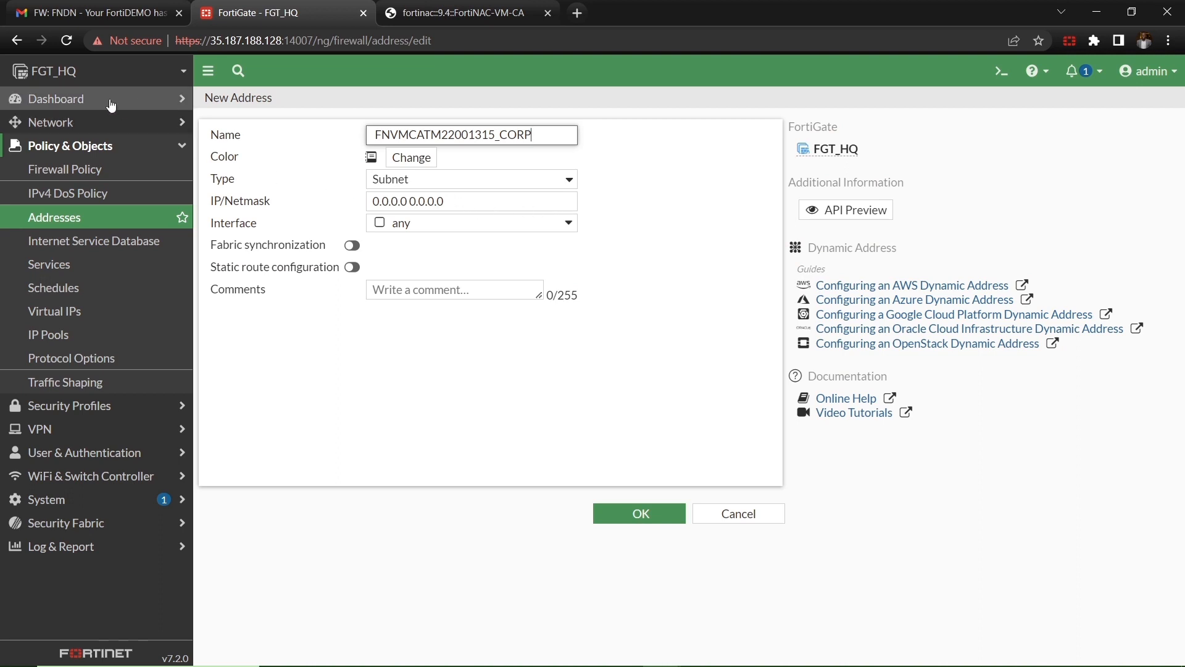
click(111, 77)
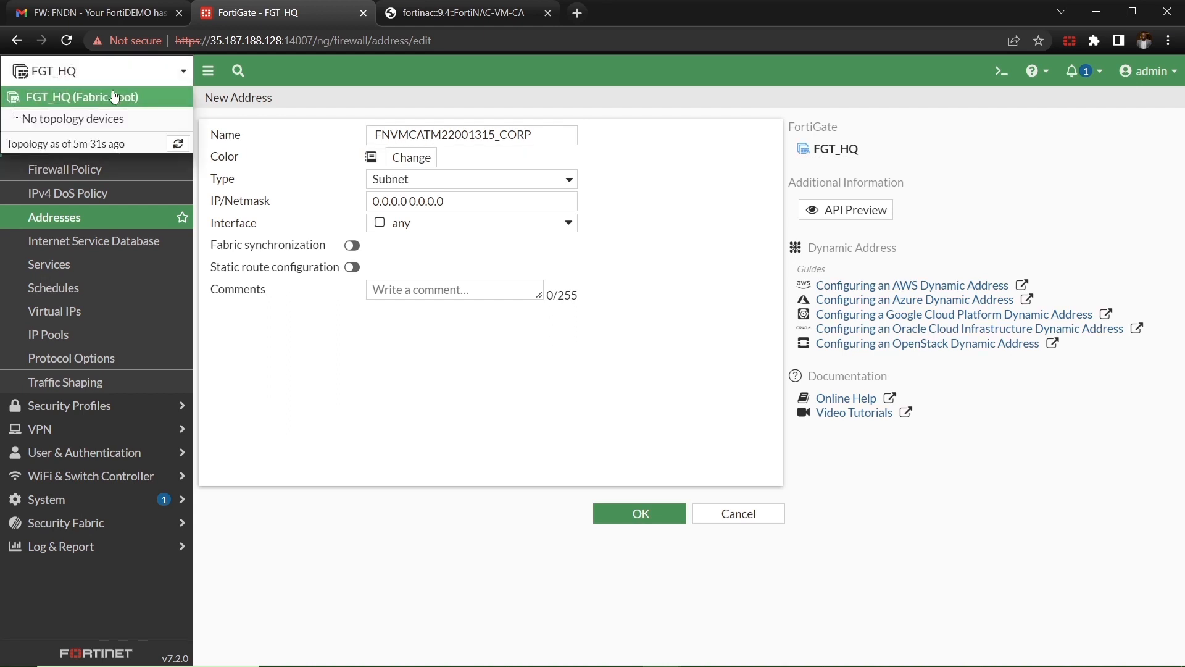
click(114, 102)
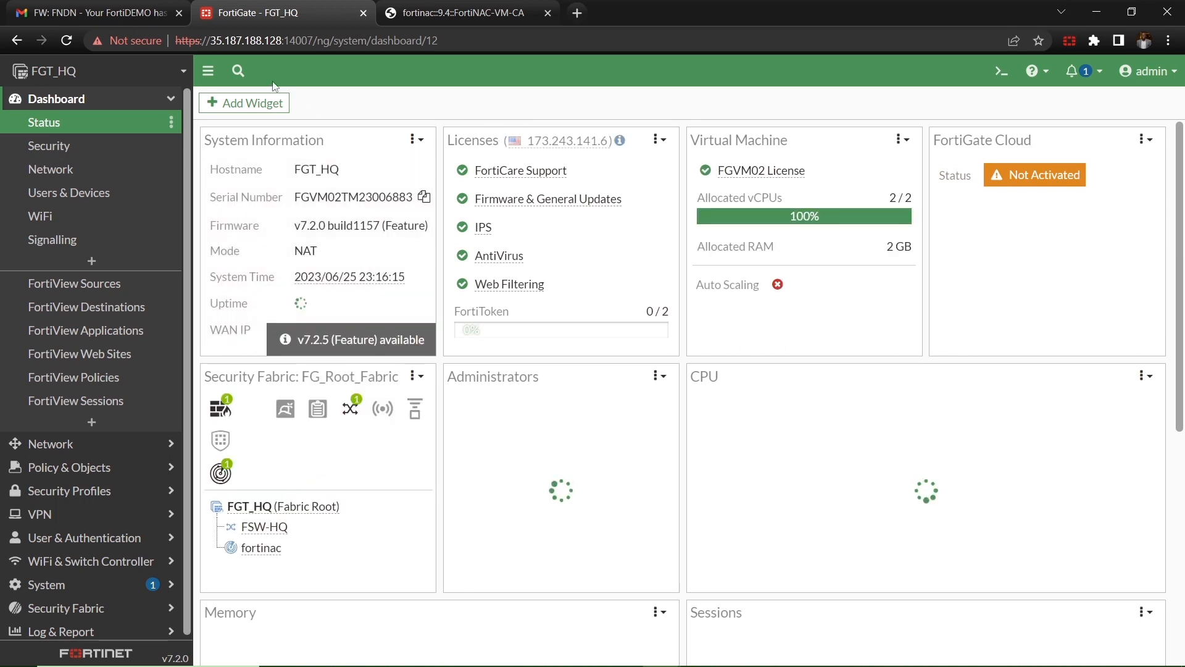
click(425, 14)
click(137, 101)
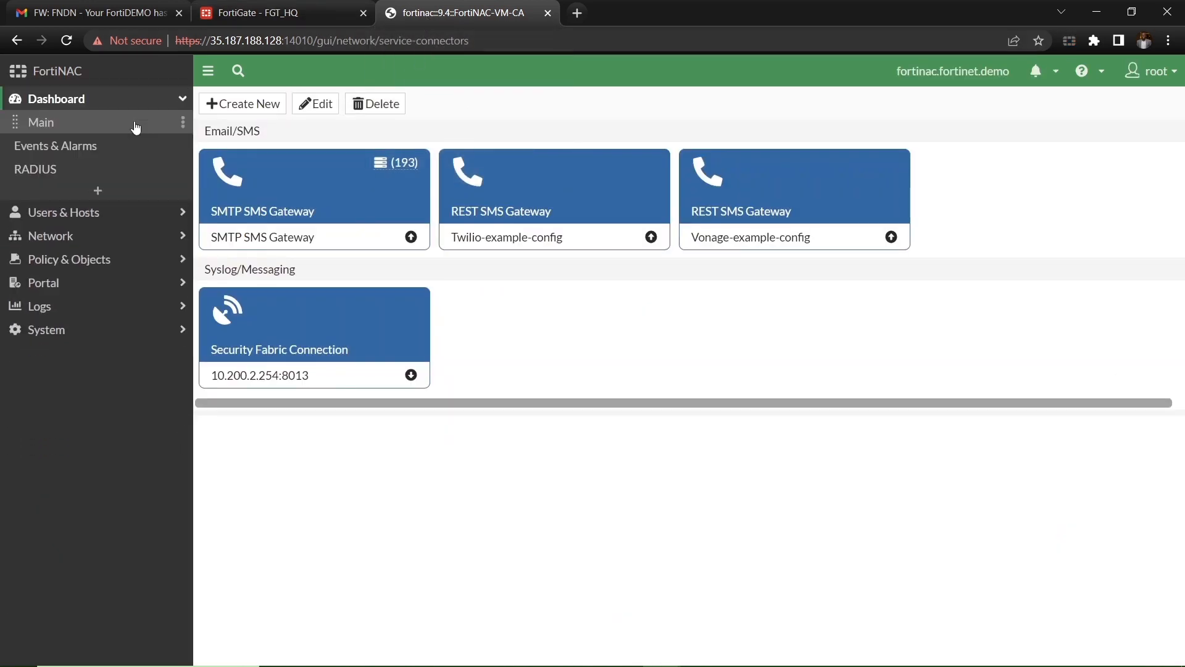
click(80, 122)
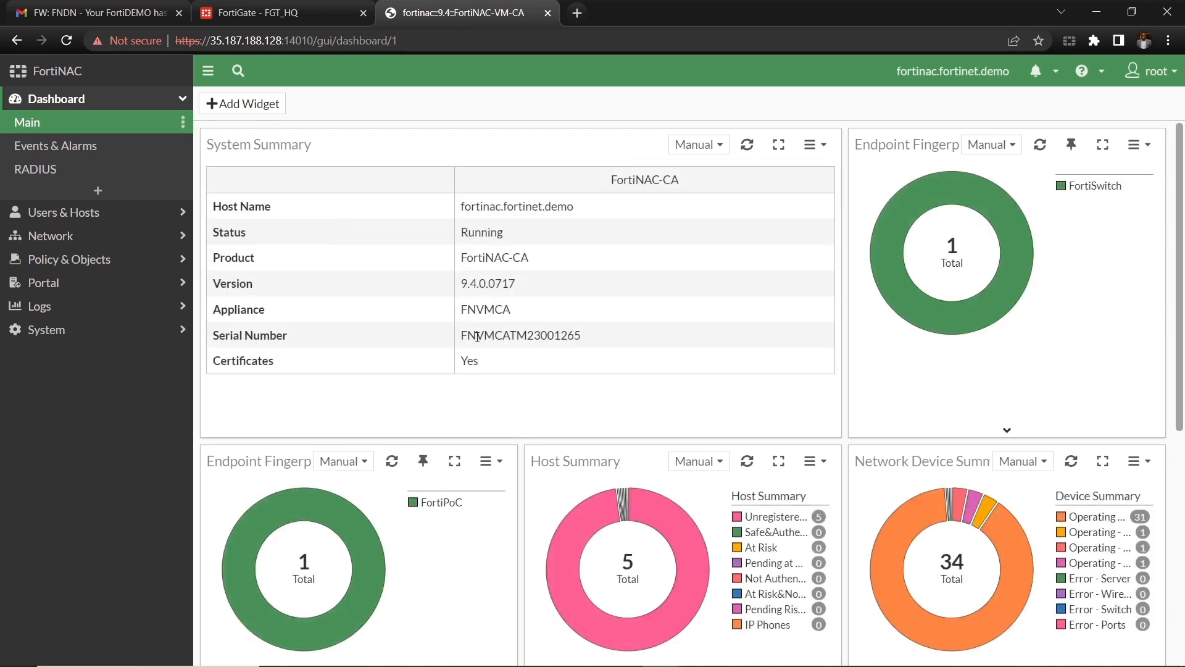
drag(464, 336, 586, 340)
key(ctrl+c)
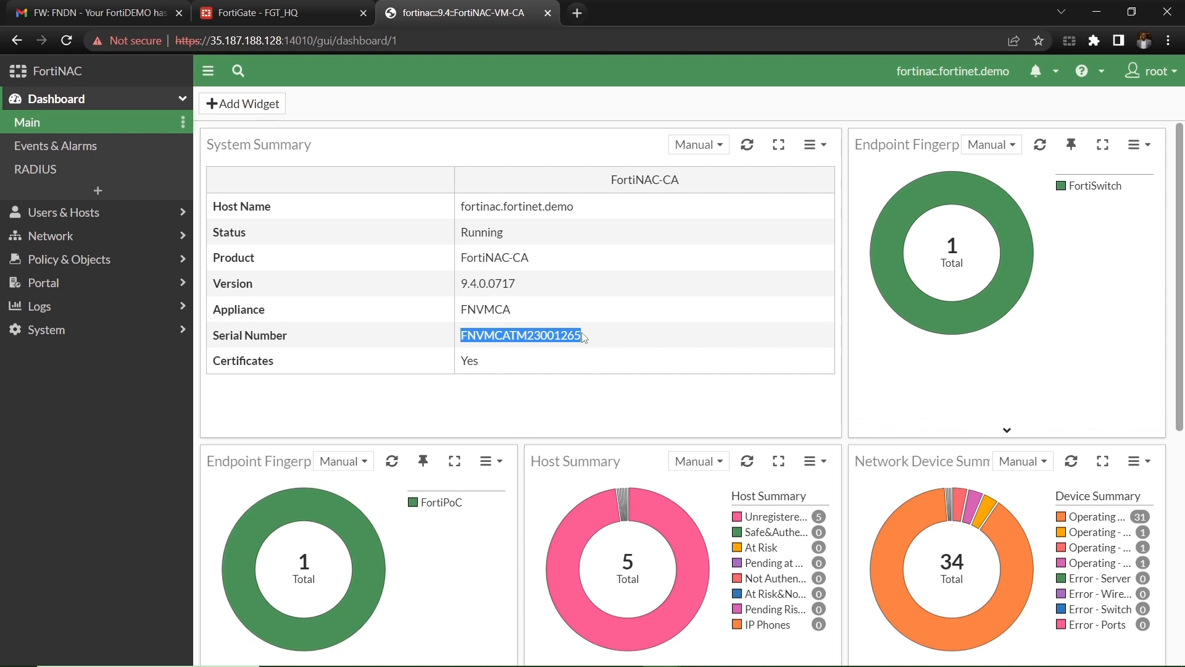
click(224, 13)
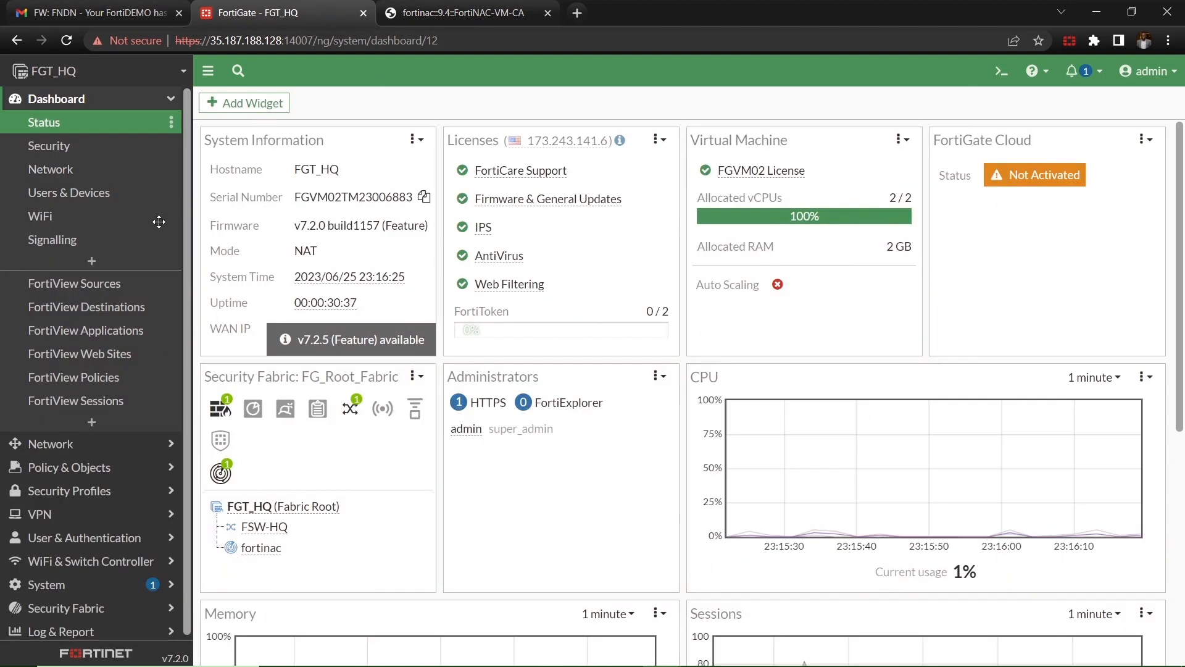
Step: Start a new firewall address named FNVMCATM23001265_CORP
click(85, 102)
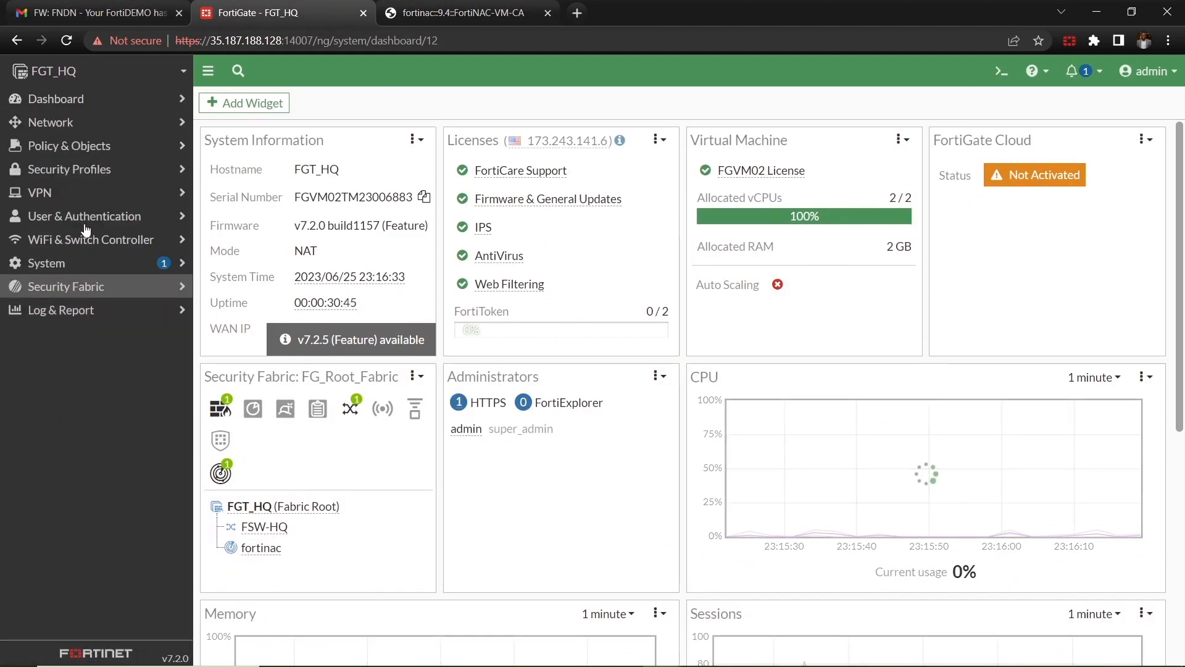
click(93, 148)
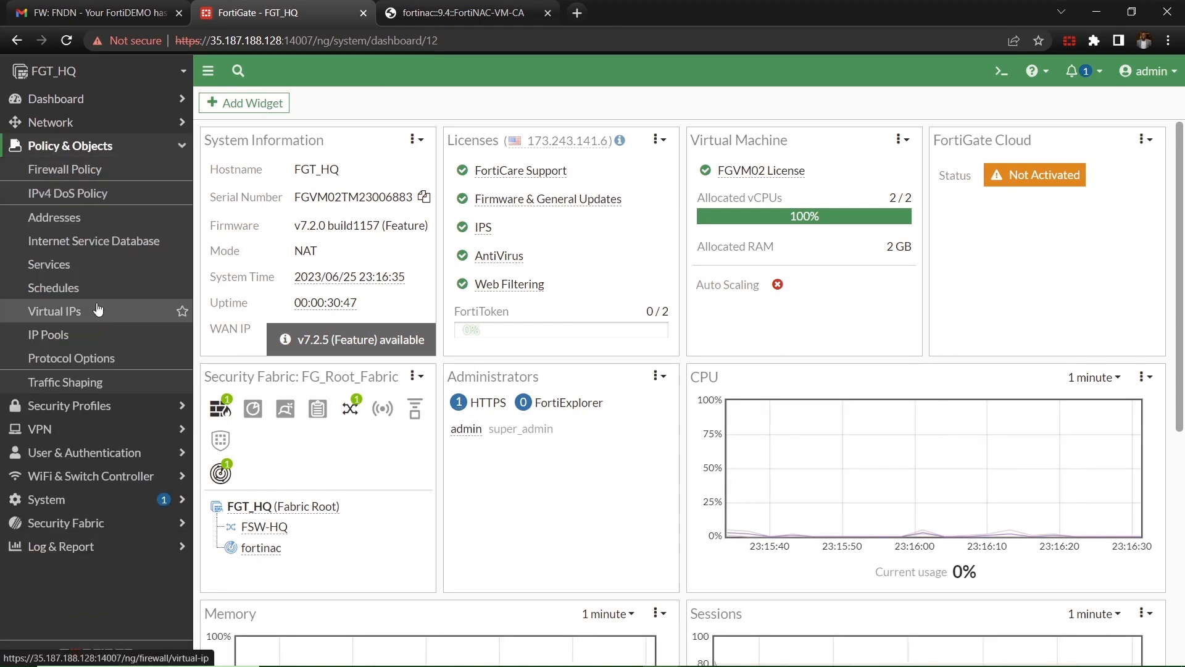
click(91, 222)
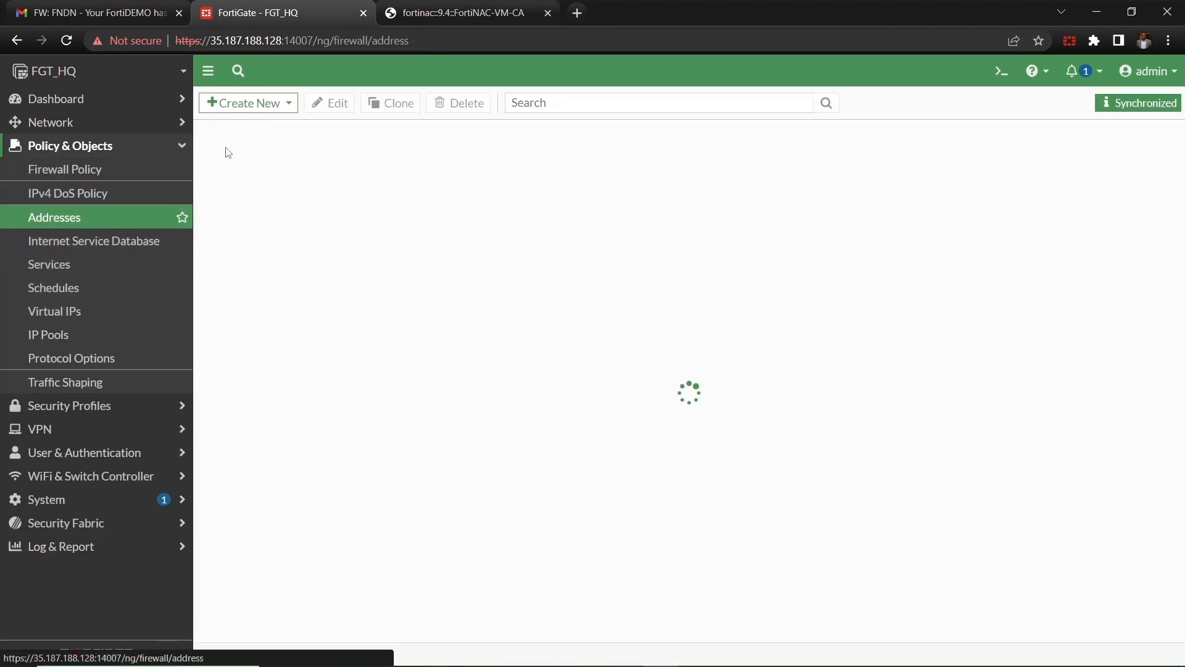
click(248, 103)
click(247, 123)
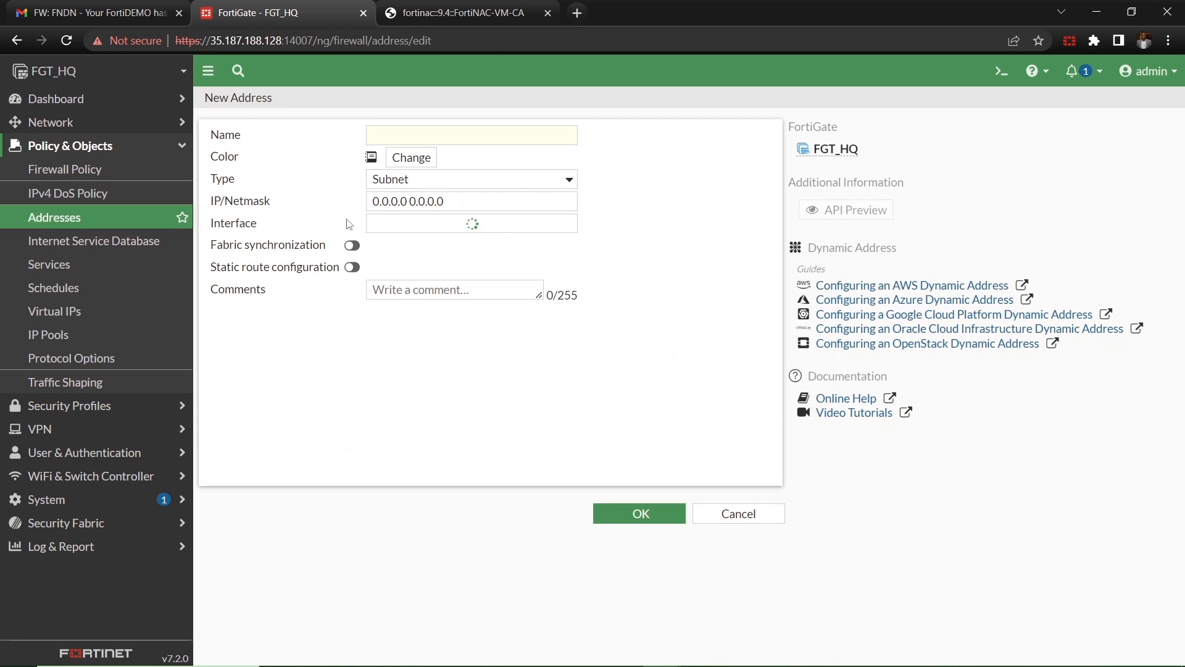
click(407, 136)
key(ctrl+v)
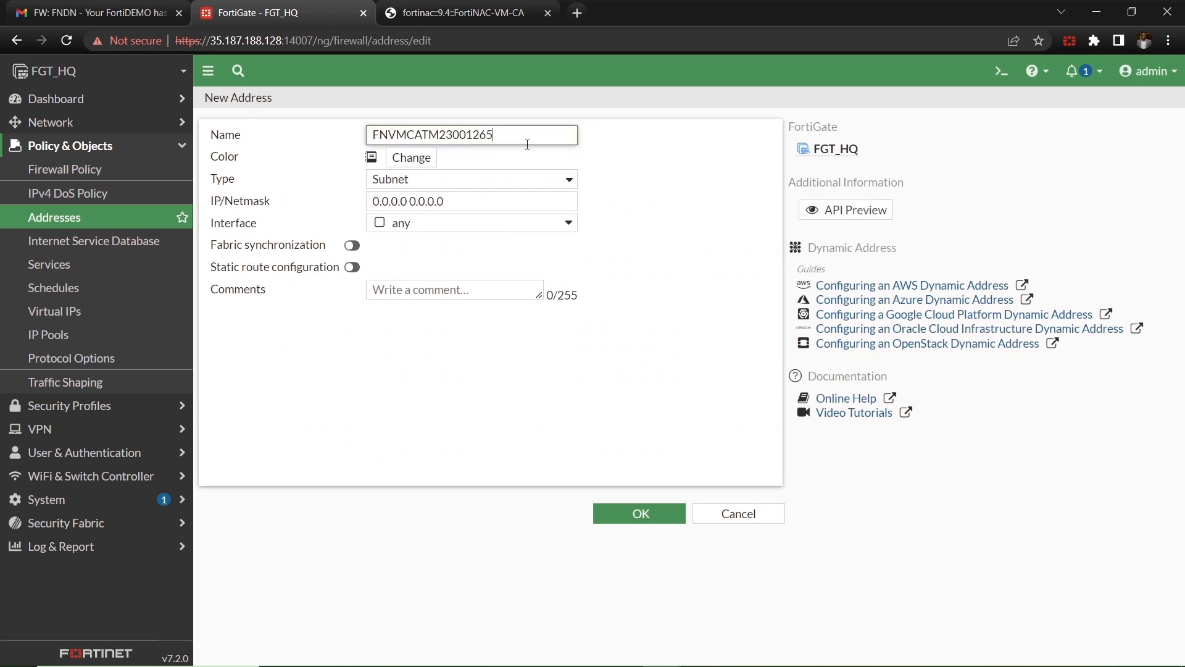
text(_CORP)
Step: Make the address Dynamic with sub type FortiNAC Tag and save it
click(493, 181)
click(479, 257)
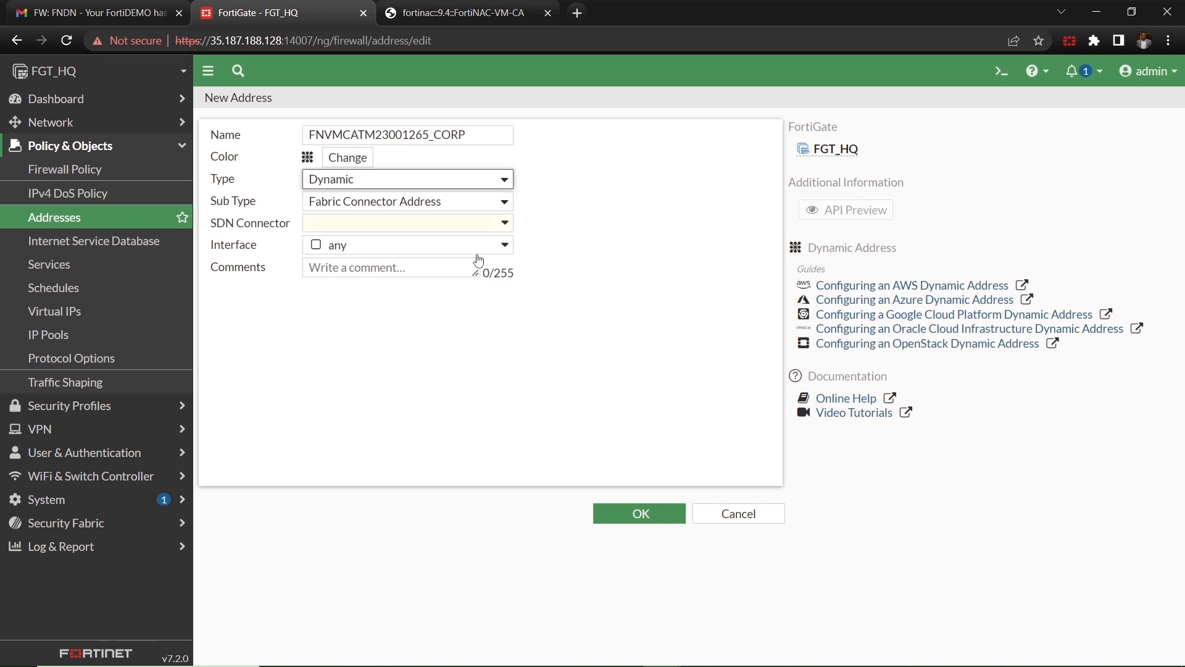
click(451, 223)
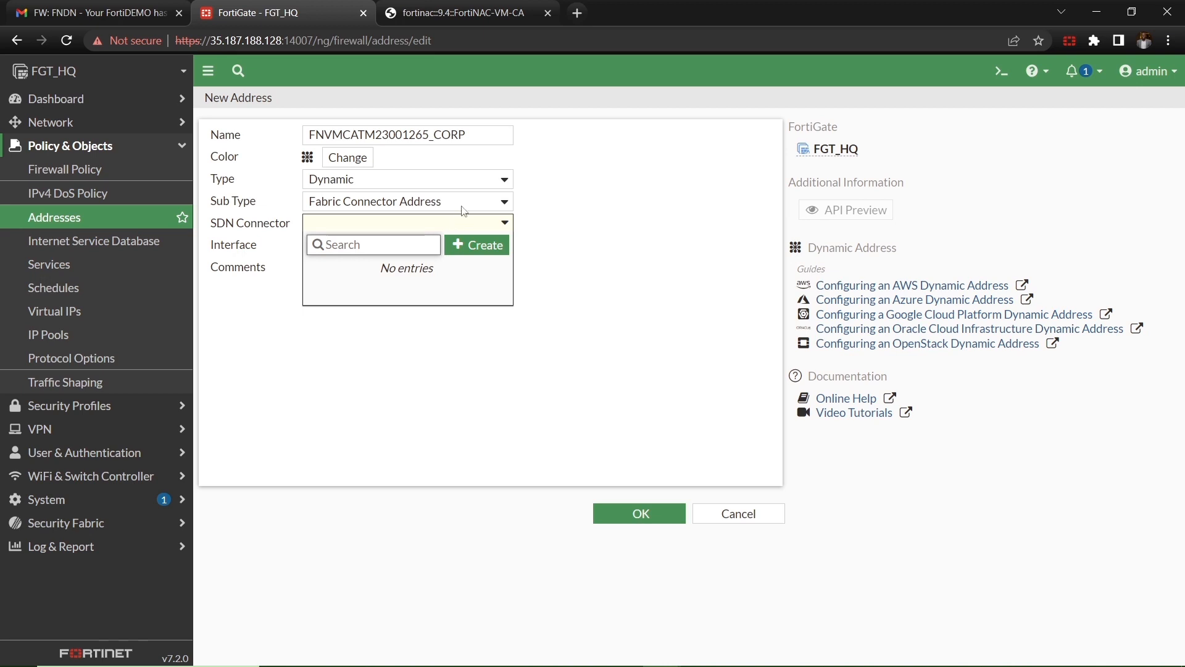
click(464, 211)
click(462, 204)
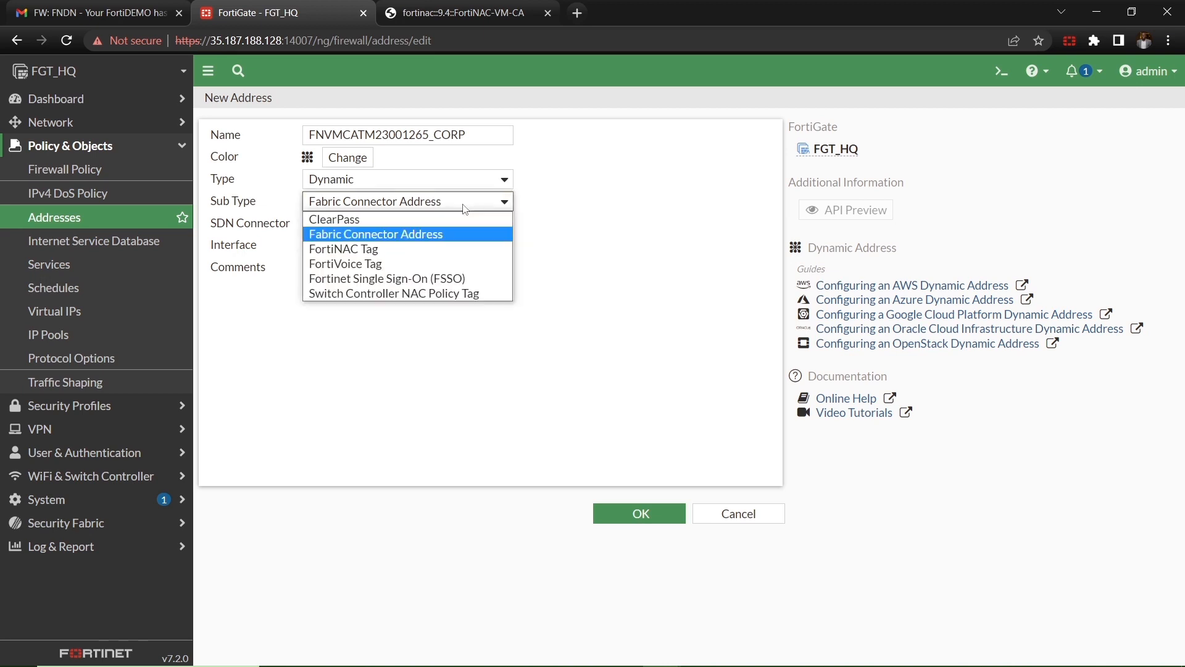
click(468, 253)
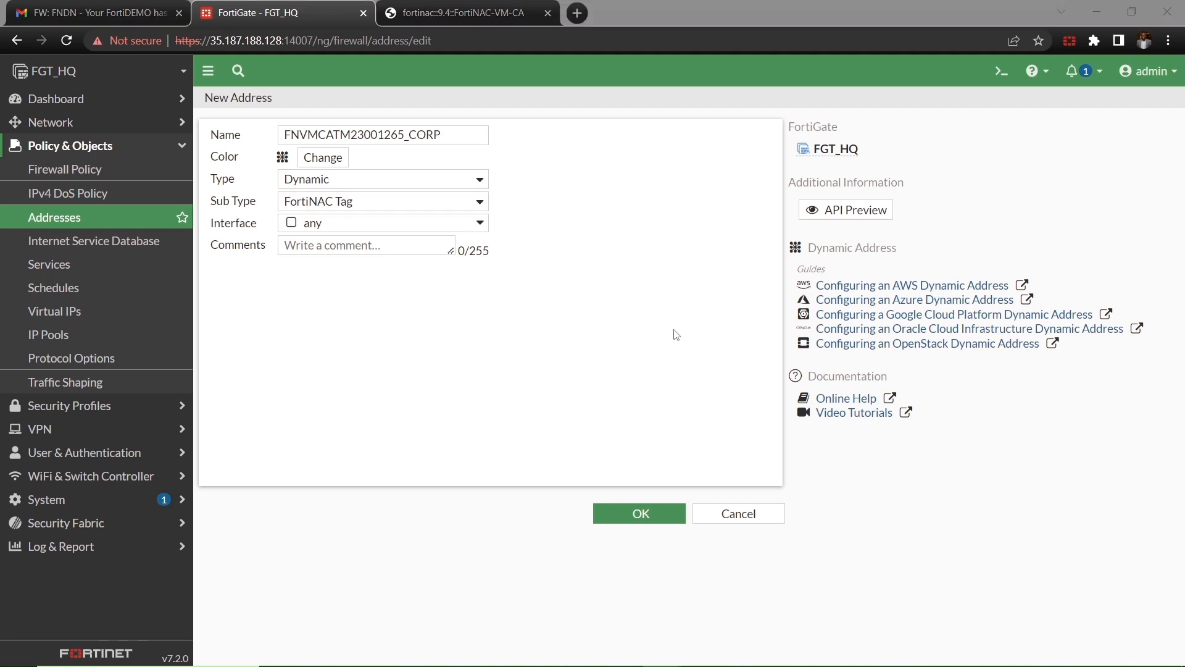
click(639, 514)
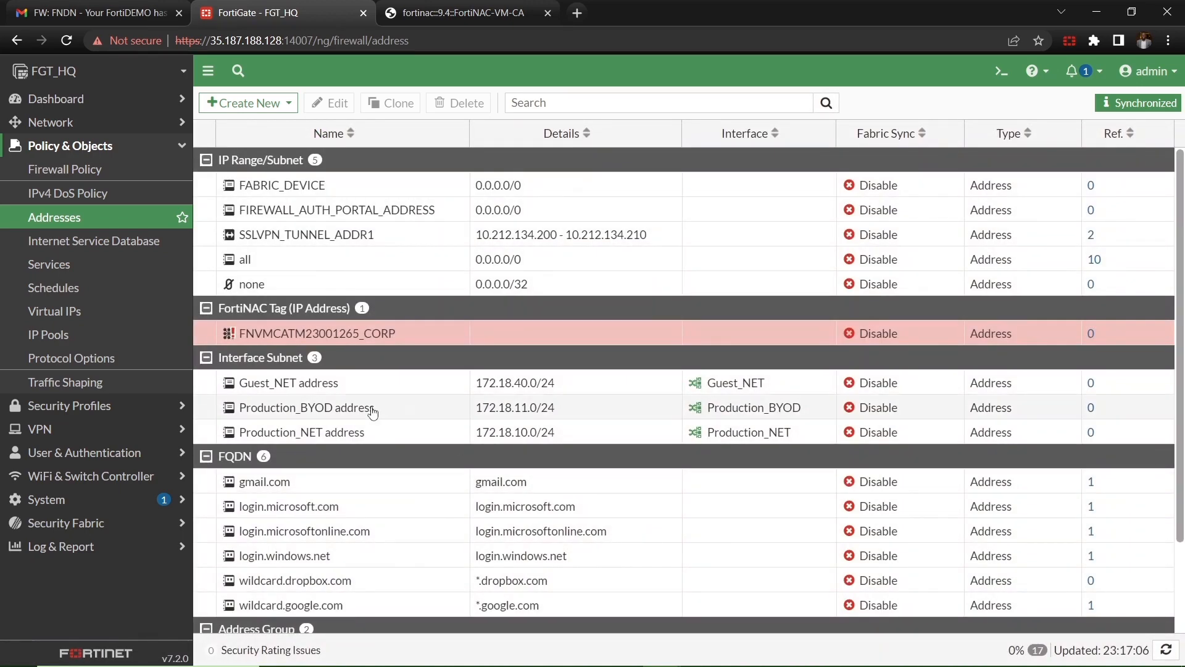
mouse_move(242, 342)
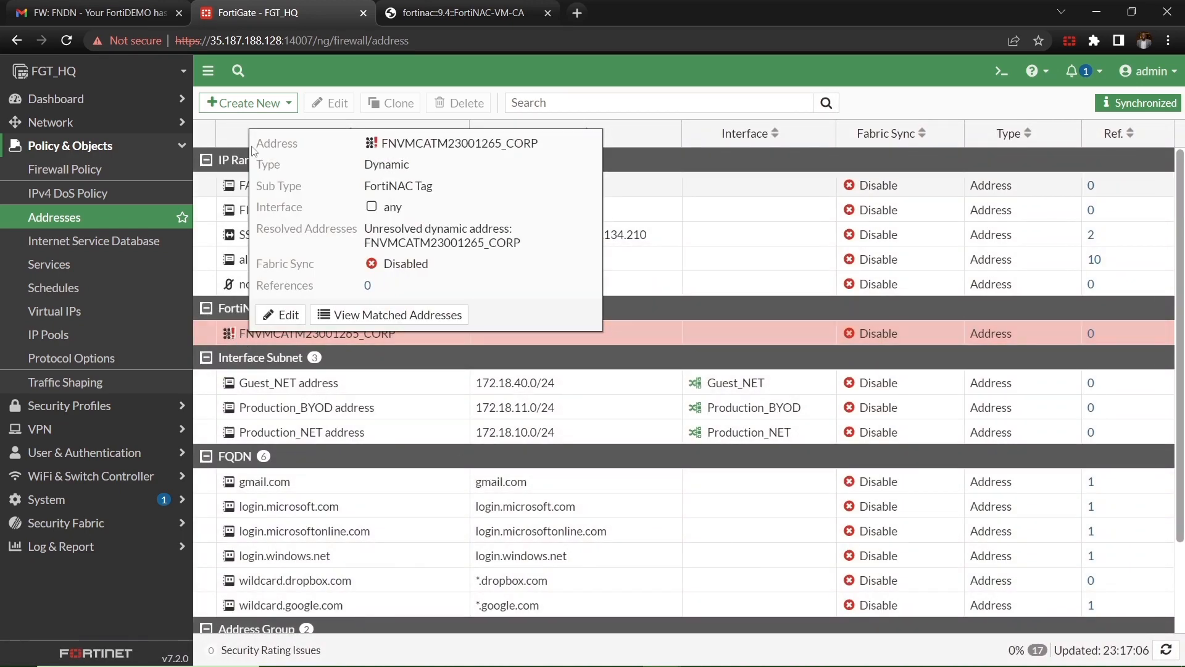
click(264, 104)
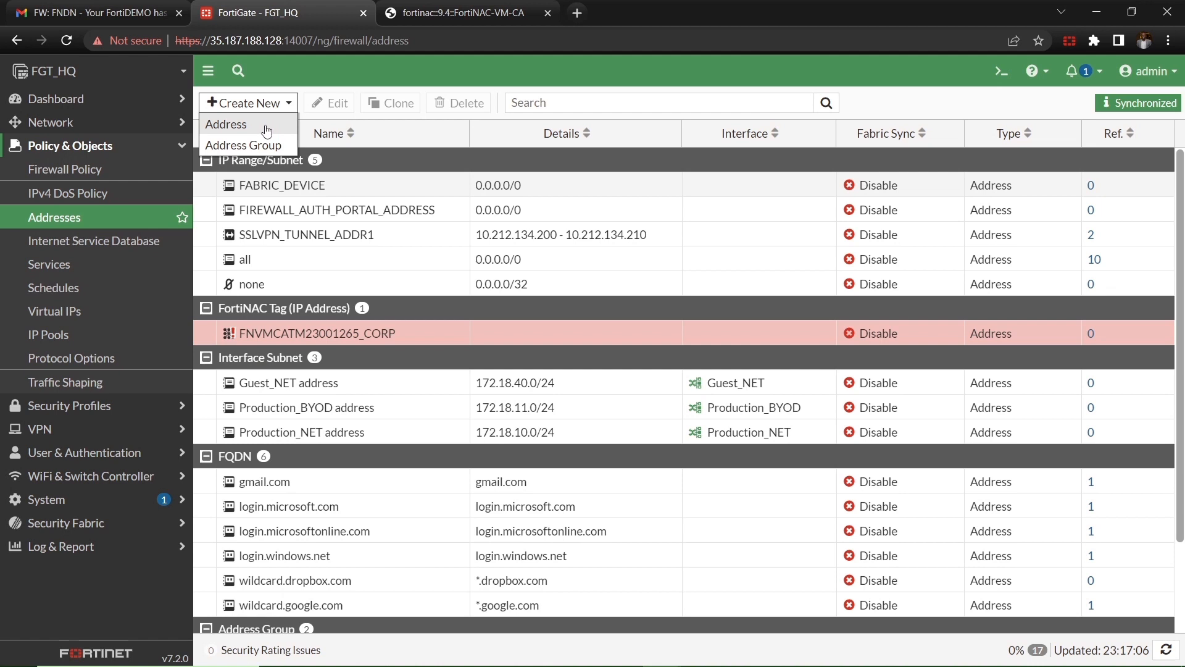
Step: Create FNVMCATM23001265_ZERO-TRUST as a Dynamic address with FortiNAC Tag sub type
click(266, 129)
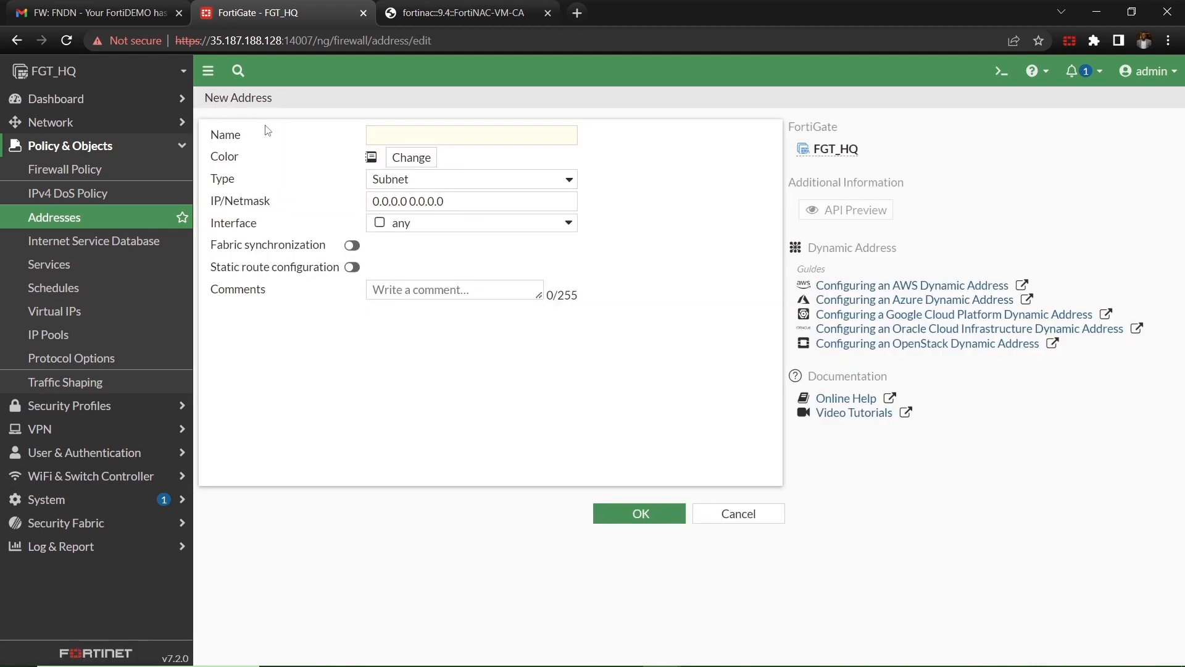
click(407, 140)
text(FNVMCATM23001265-)
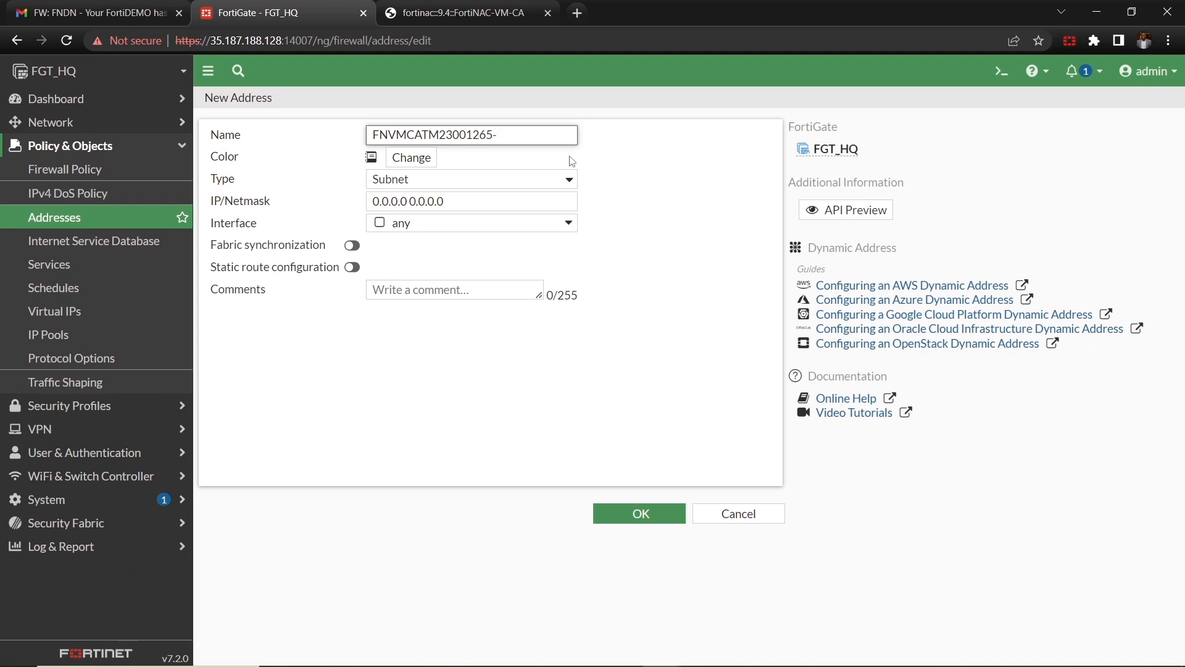
key(BackSpace)
text(_ZERO-TRUST)
click(561, 184)
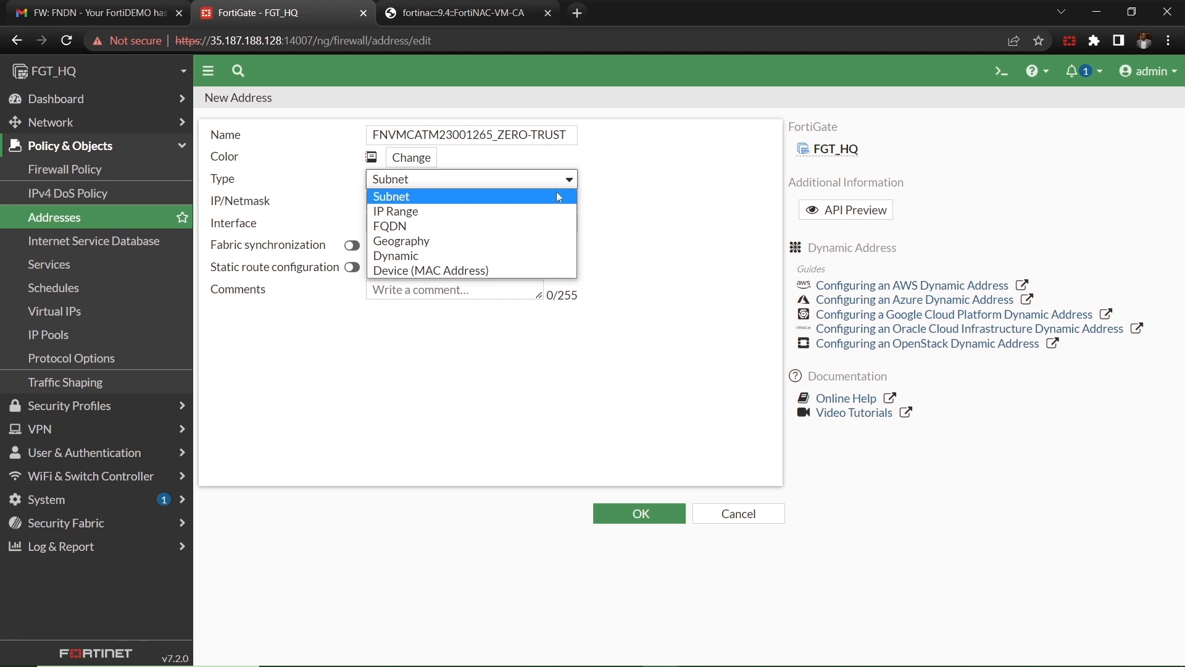
click(538, 253)
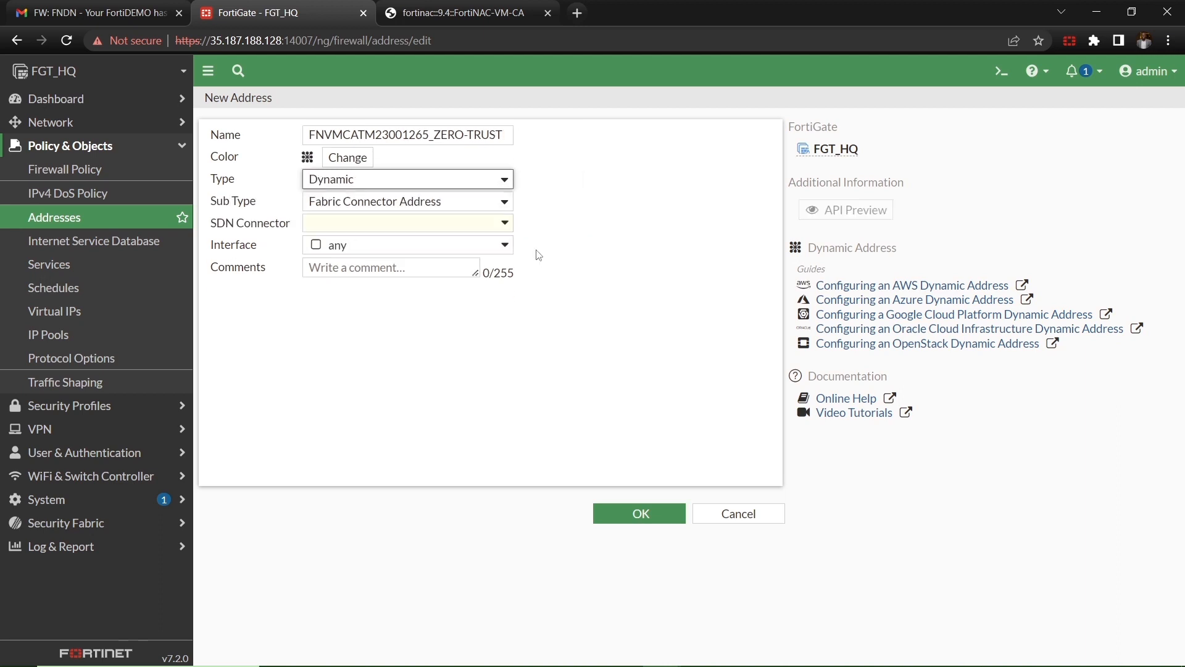
click(451, 205)
click(439, 243)
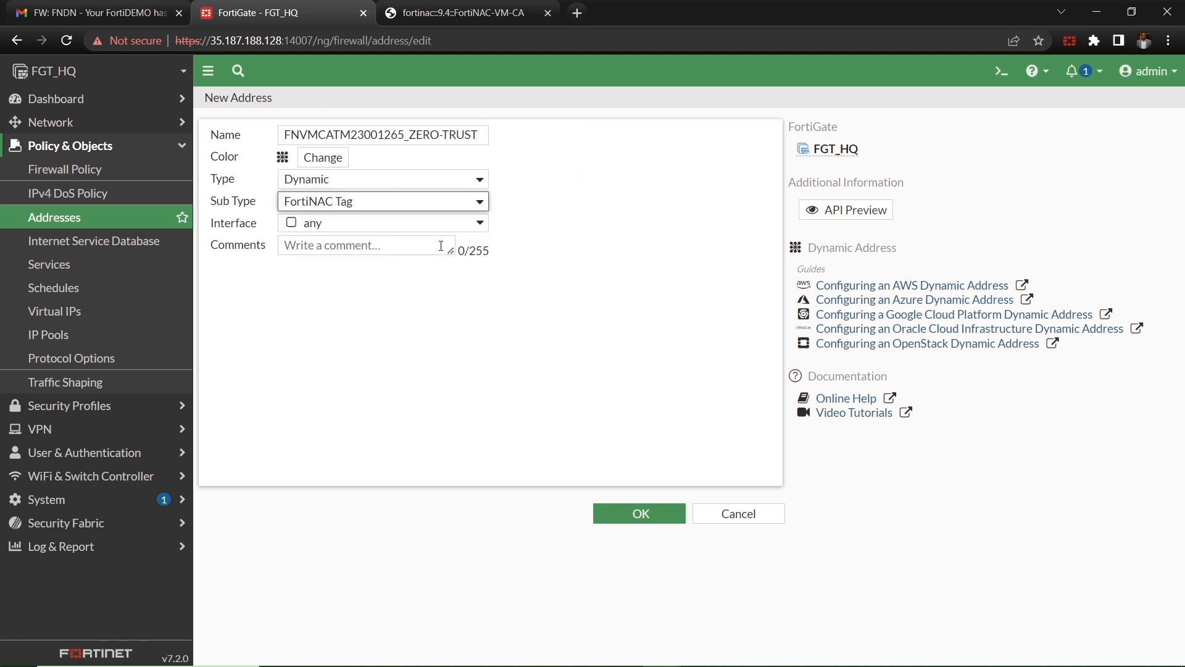
click(640, 514)
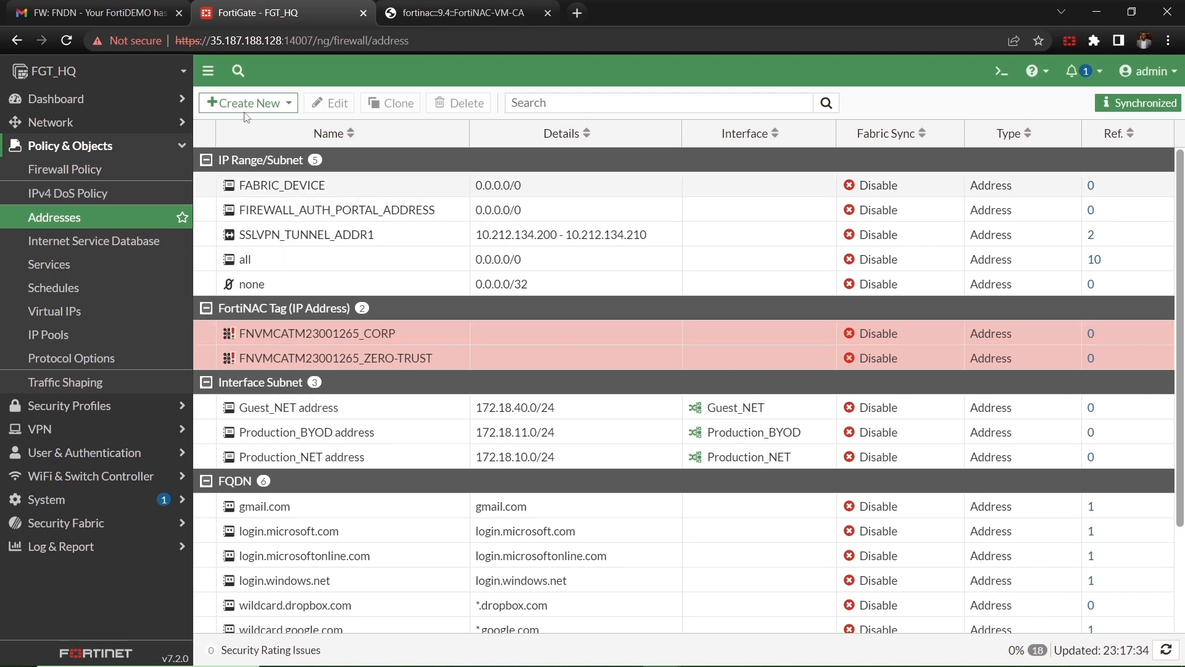
click(264, 105)
Step: Create FNVMCATM23001265-AT-RISK as a Dynamic FortiNAC Tag address, fixing the name typo
click(271, 128)
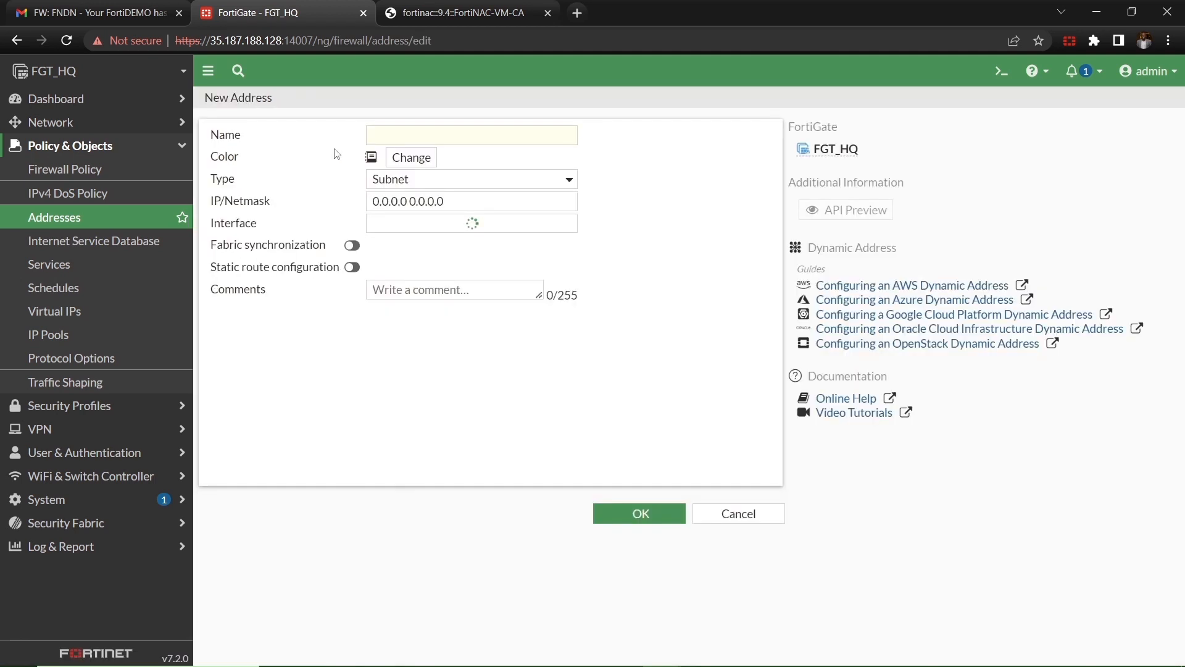
click(469, 141)
key(ctrl+v)
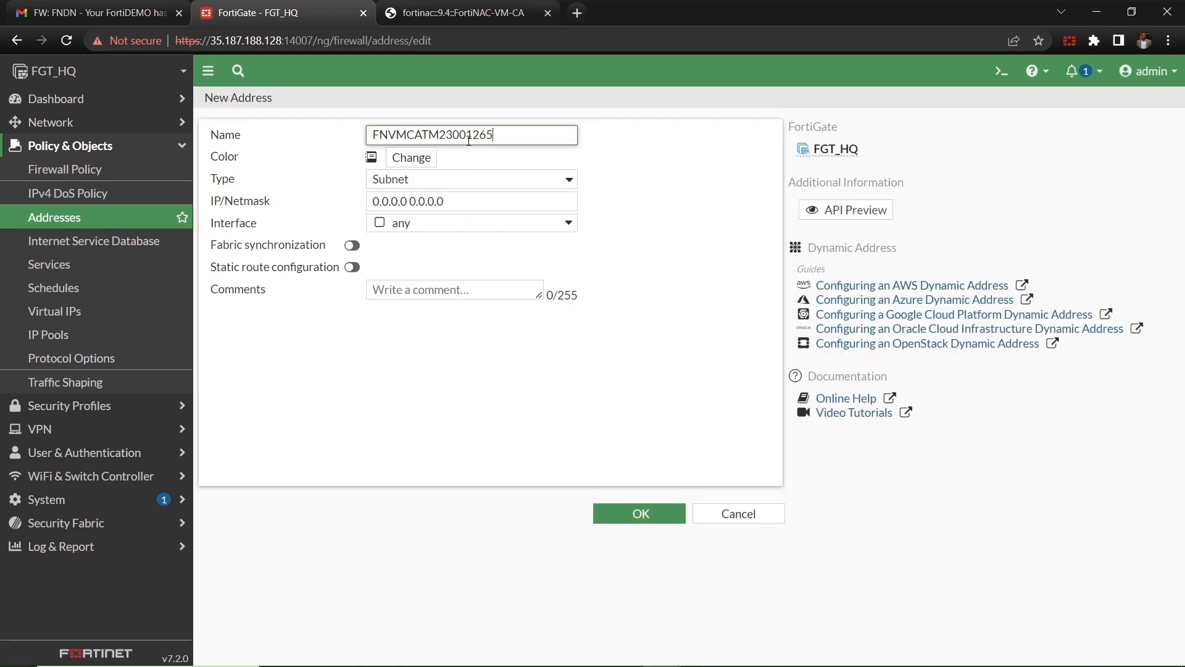
text(-AT-RIST)
key(BackSpace)
text(K)
click(507, 182)
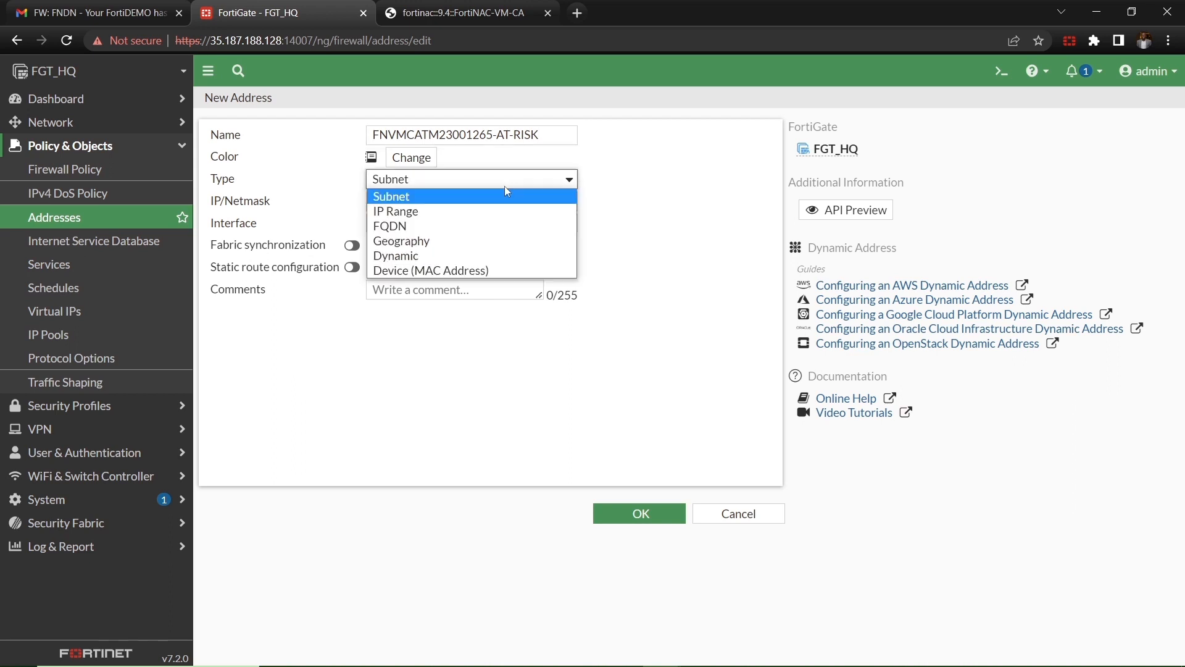
click(472, 255)
click(457, 214)
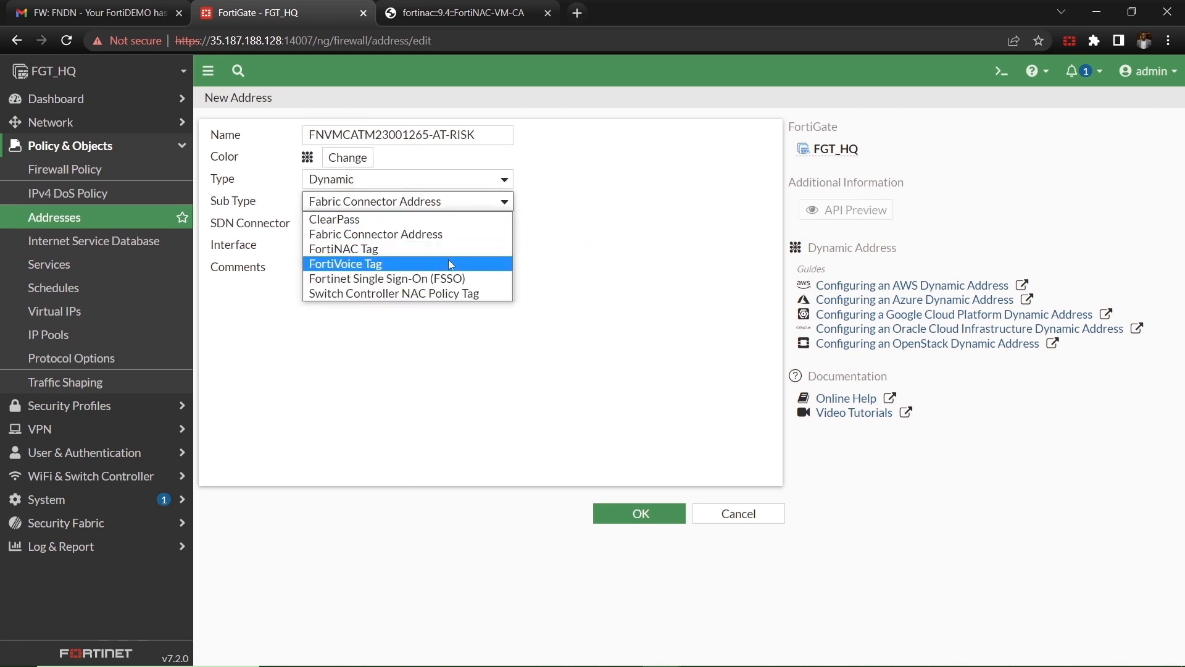
click(450, 250)
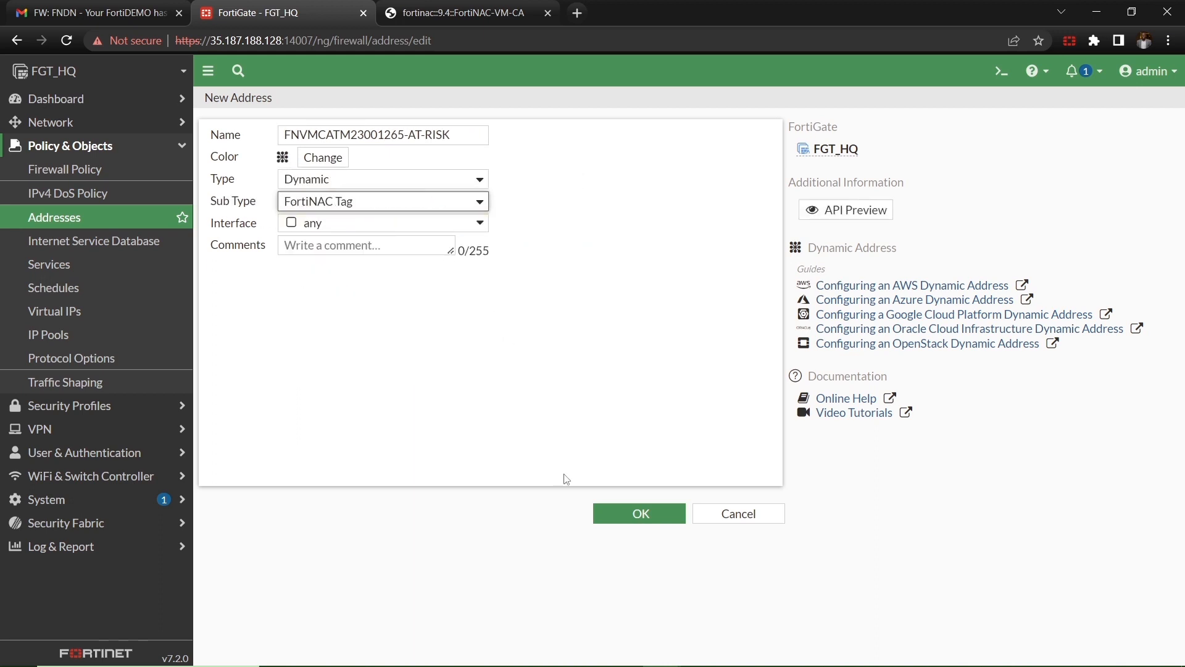
click(626, 511)
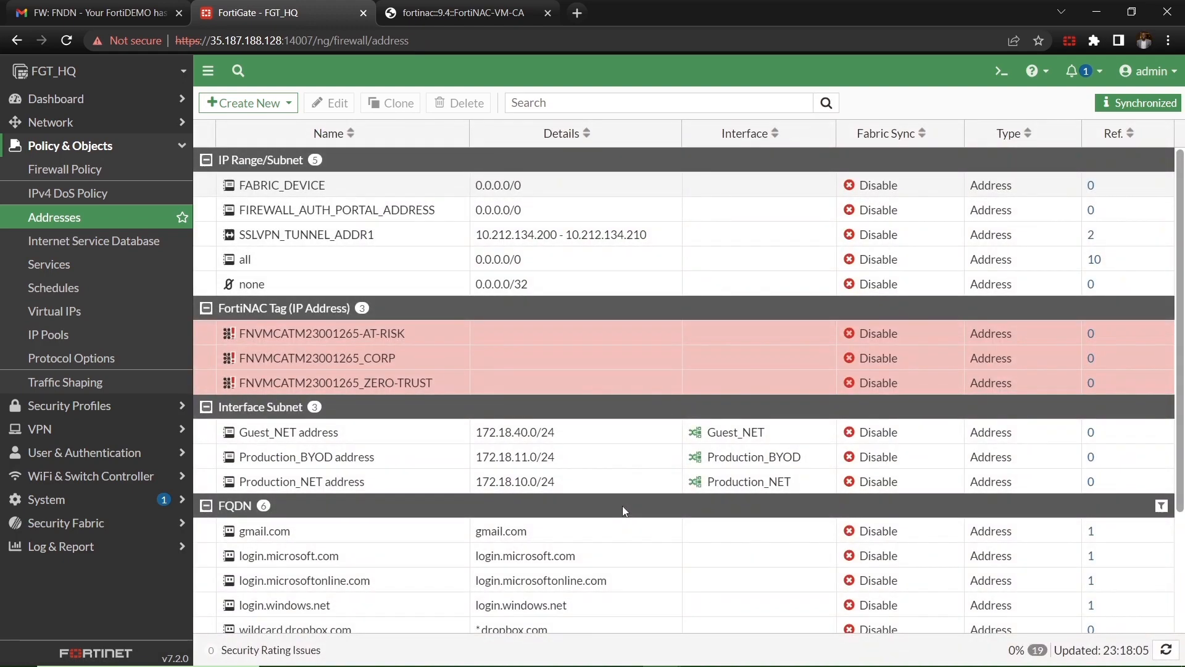
click(290, 104)
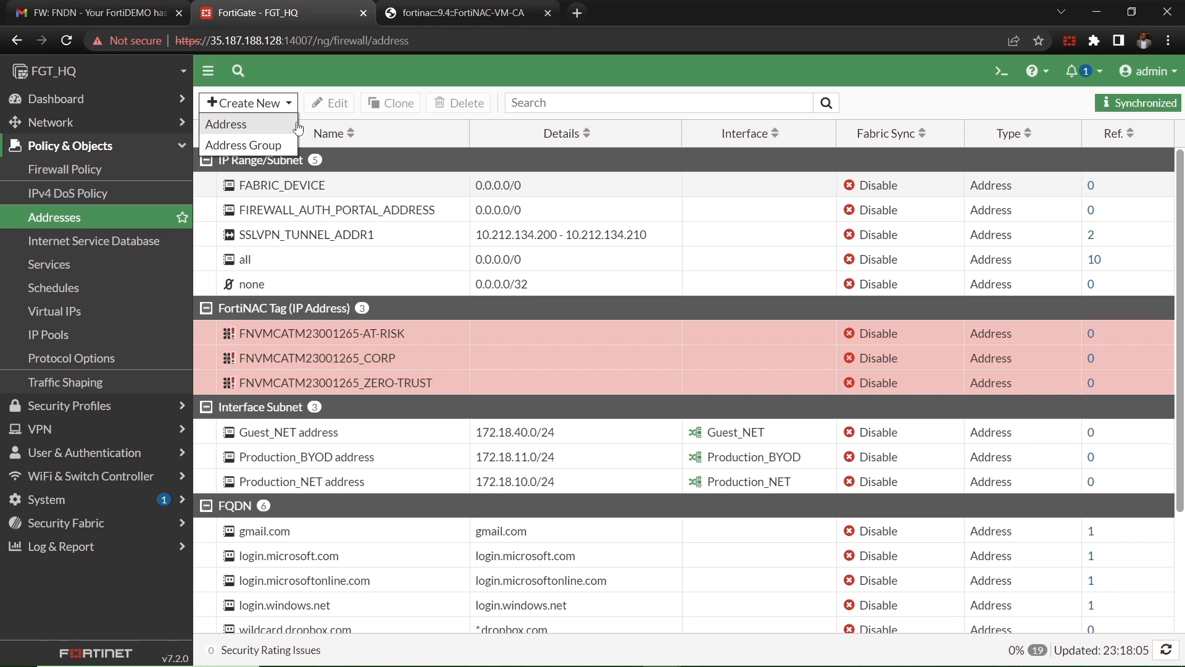
Step: Name a new address FNVMCATM23001265_VPN-SAFE, correcting the typed suffix
click(298, 128)
click(446, 141)
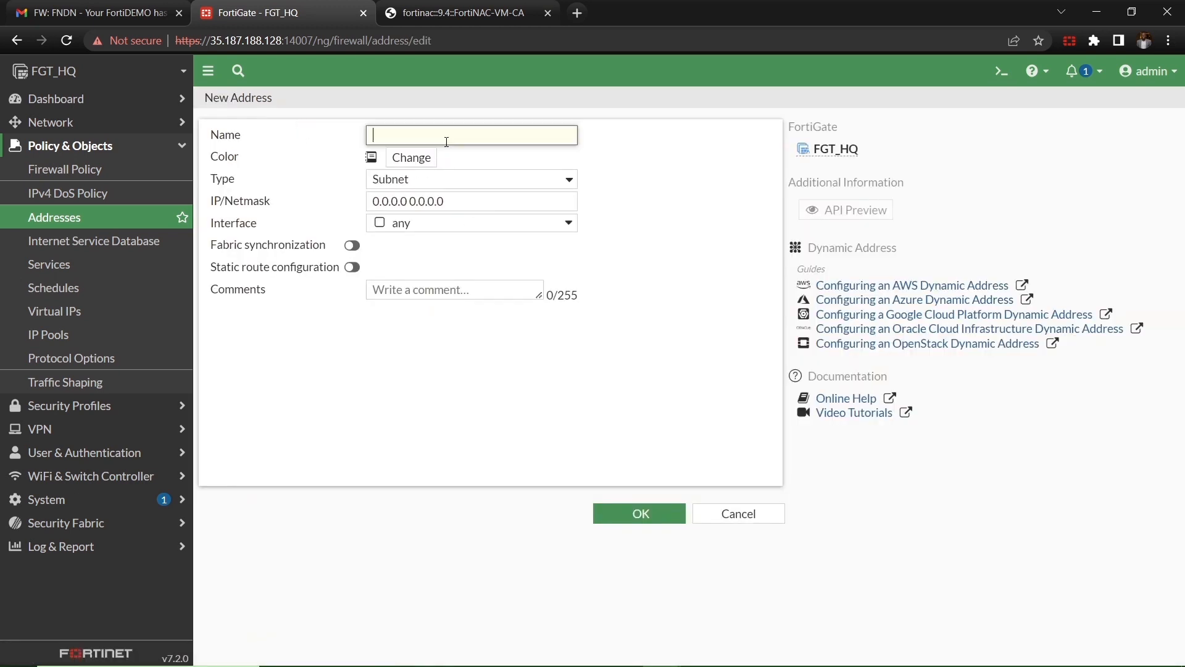
text(FNVMCATM23001265)
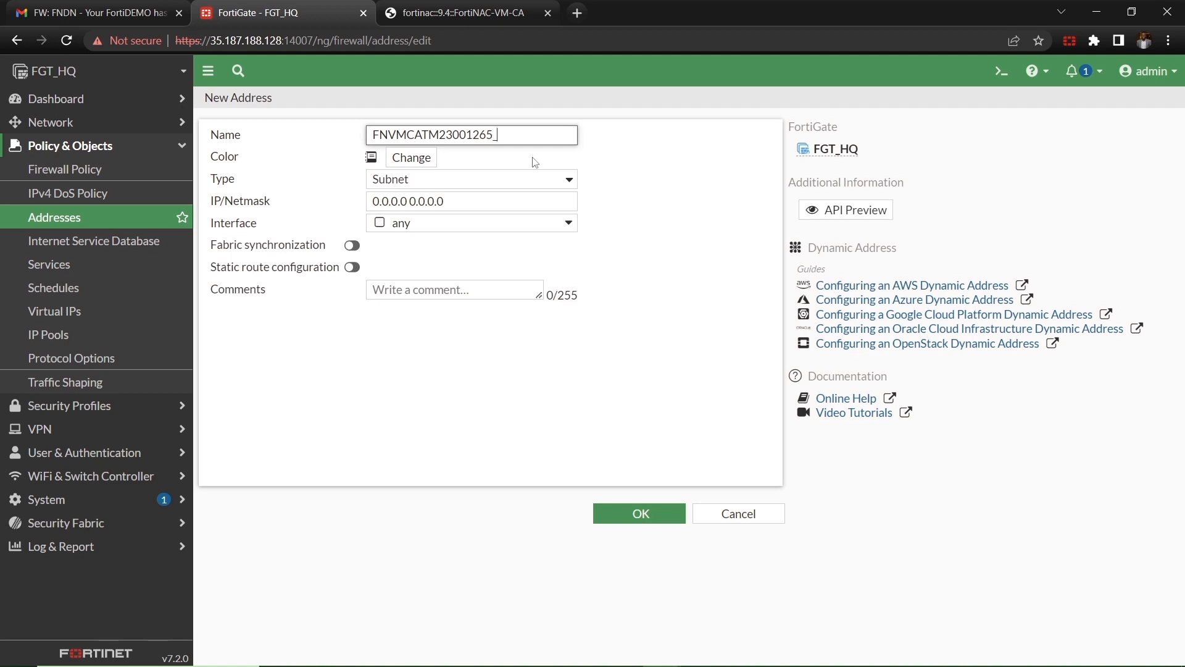
text(_vpn)
key(BackSpace)
key(BackSpace)
key(BackSpace)
text(VPN_SAFE)
key(BackSpace)
text(-)
Step: Set it to Dynamic type with FortiNAC Tag sub type and save
click(504, 191)
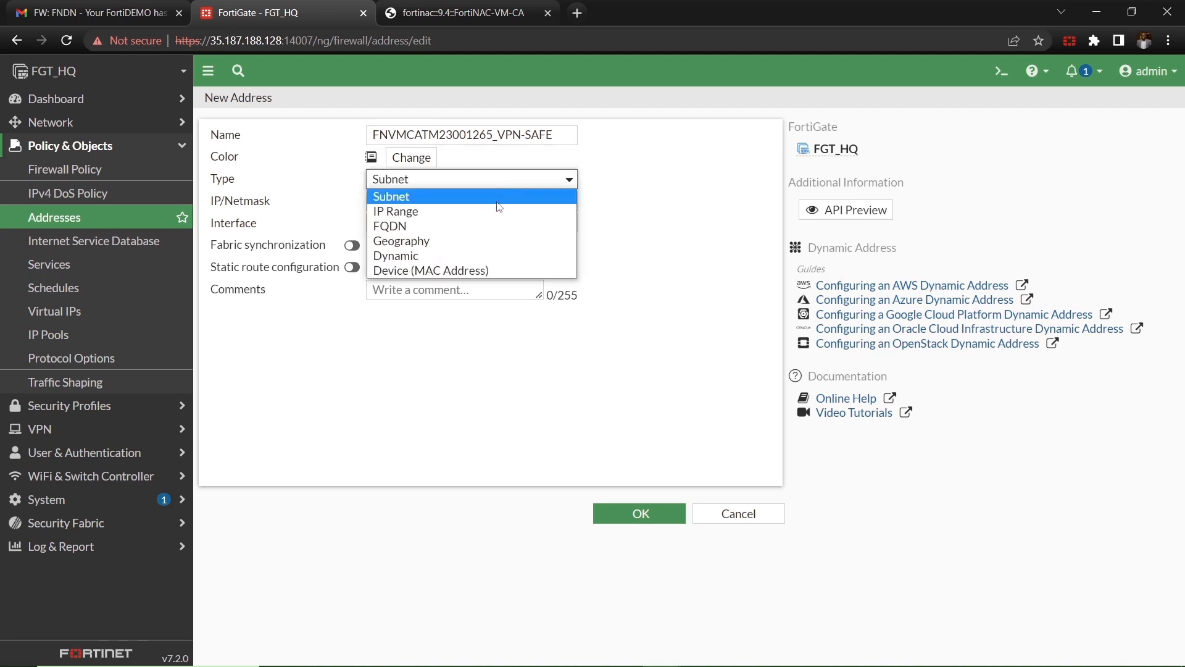
click(501, 256)
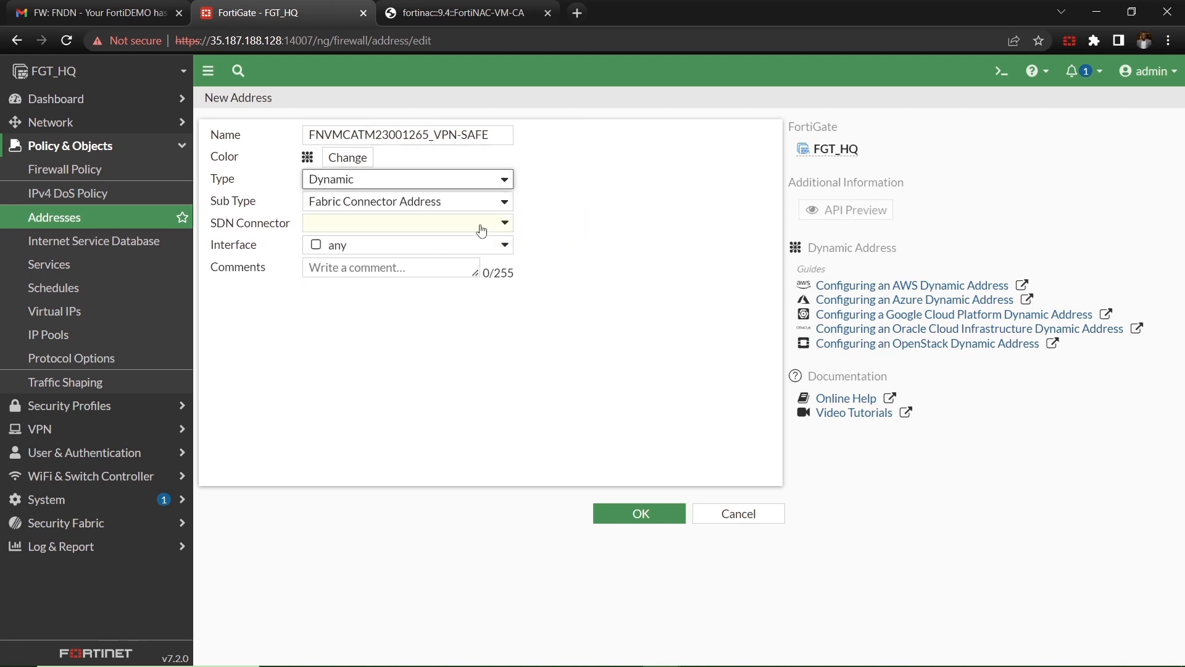
click(470, 206)
click(461, 248)
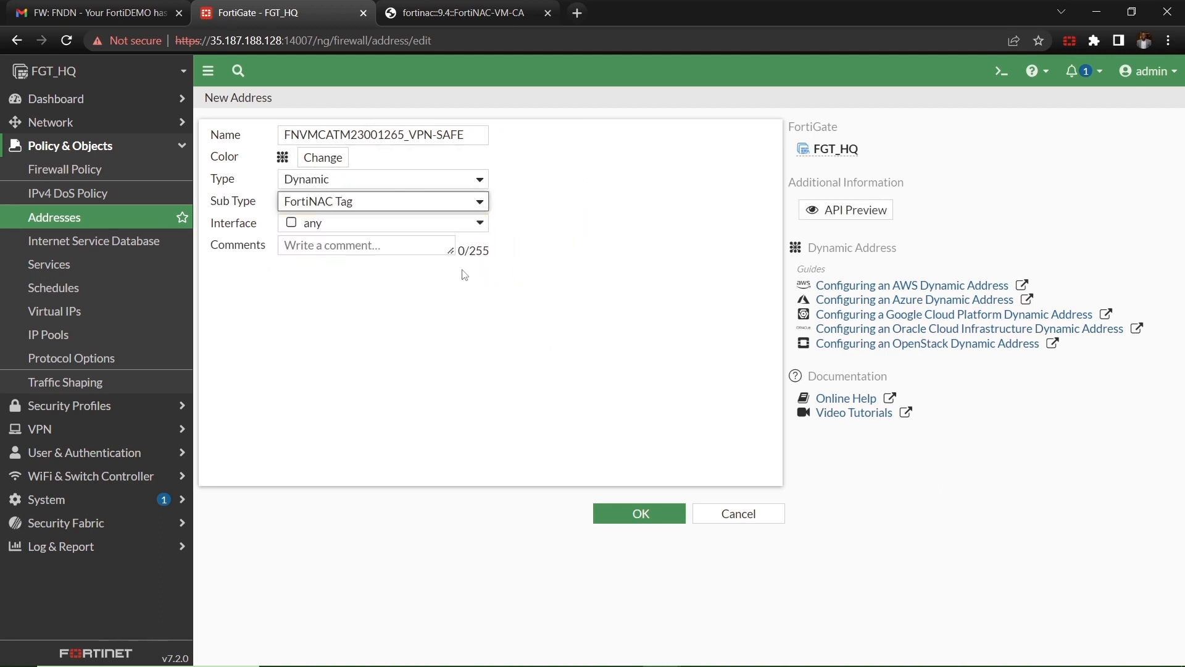
click(639, 513)
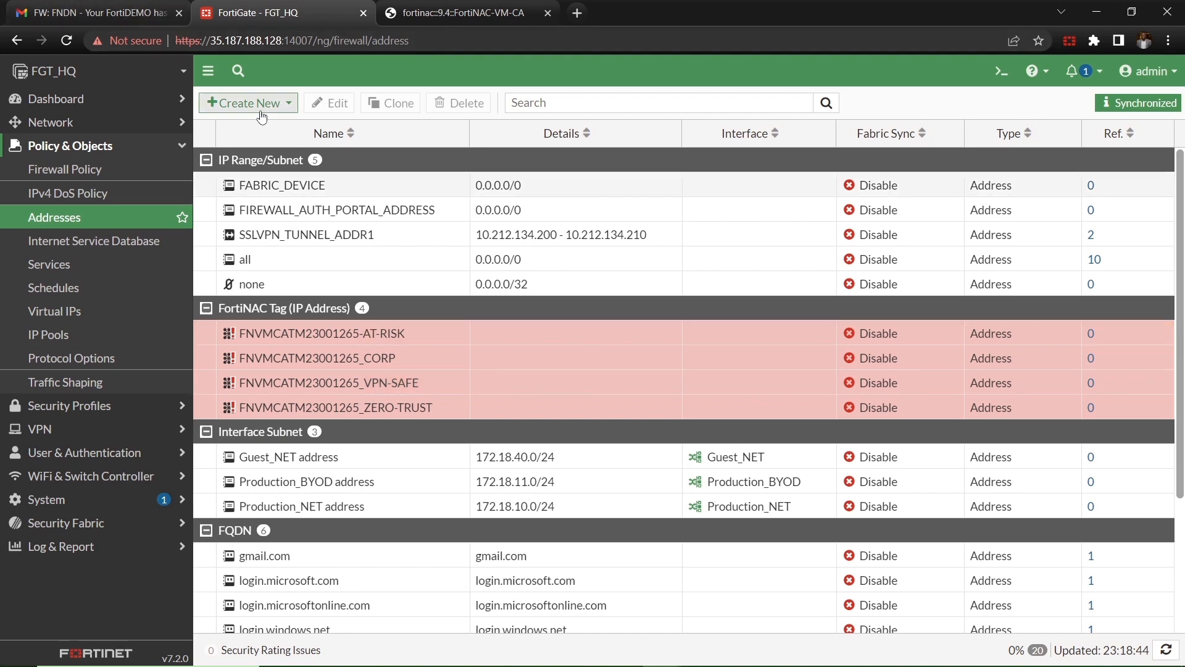
Step: Name a new address FNVMCATM23001265-BYOD, fixing the mistyped final letter
click(261, 113)
click(273, 129)
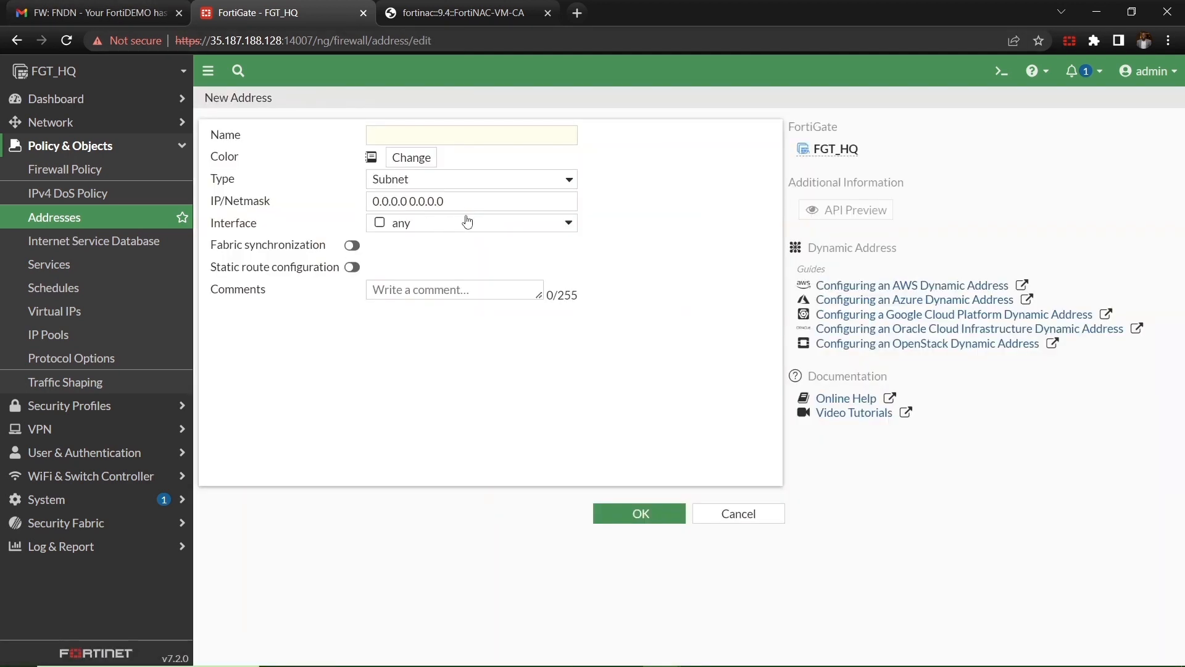
click(420, 135)
text(FNVMCATM23001265)
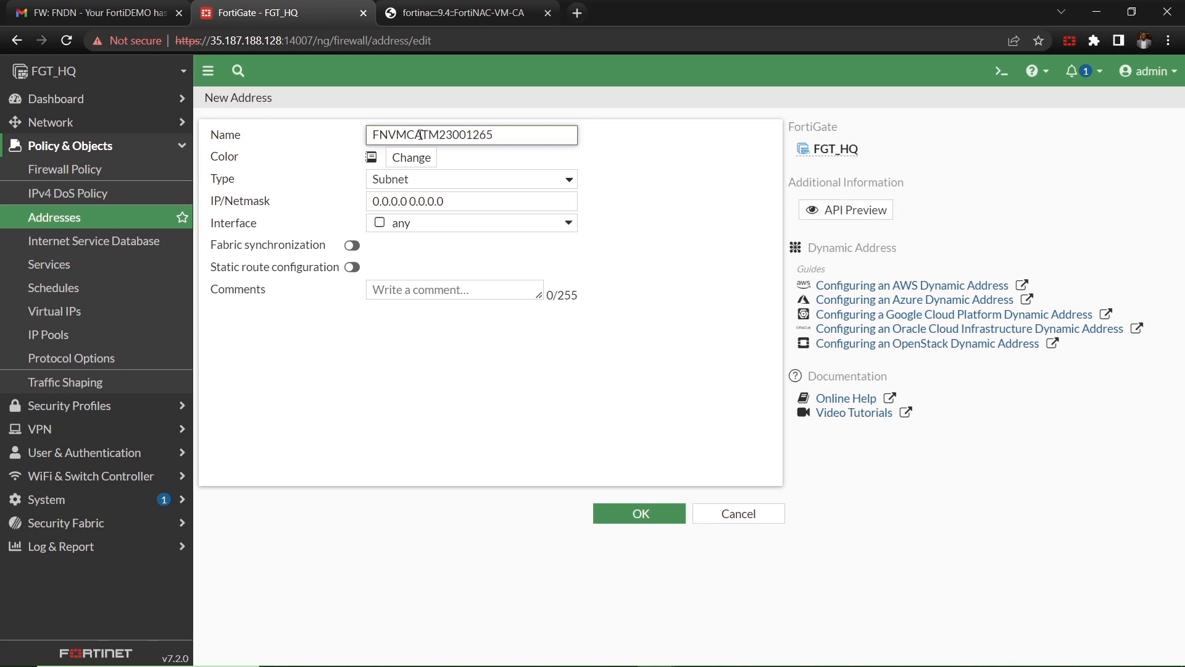
text(-BYOF)
key(BackSpace)
text(D)
Step: Set it to Dynamic type with FortiNAC Tag sub type and save
click(442, 189)
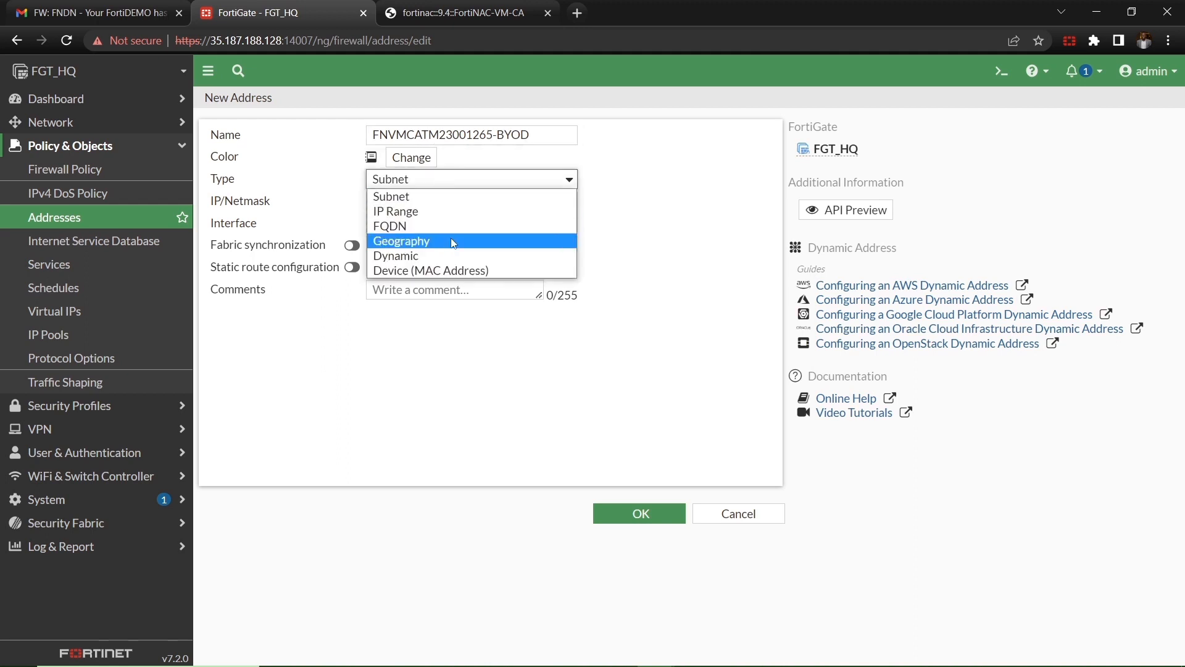
click(452, 260)
click(451, 206)
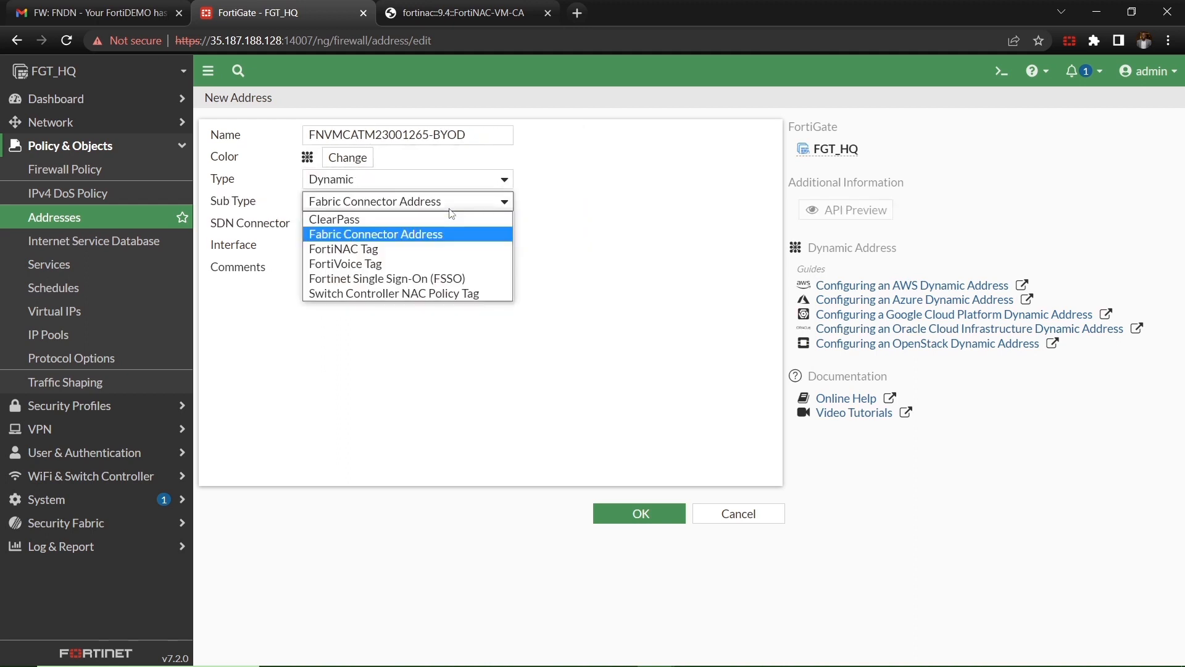
click(453, 249)
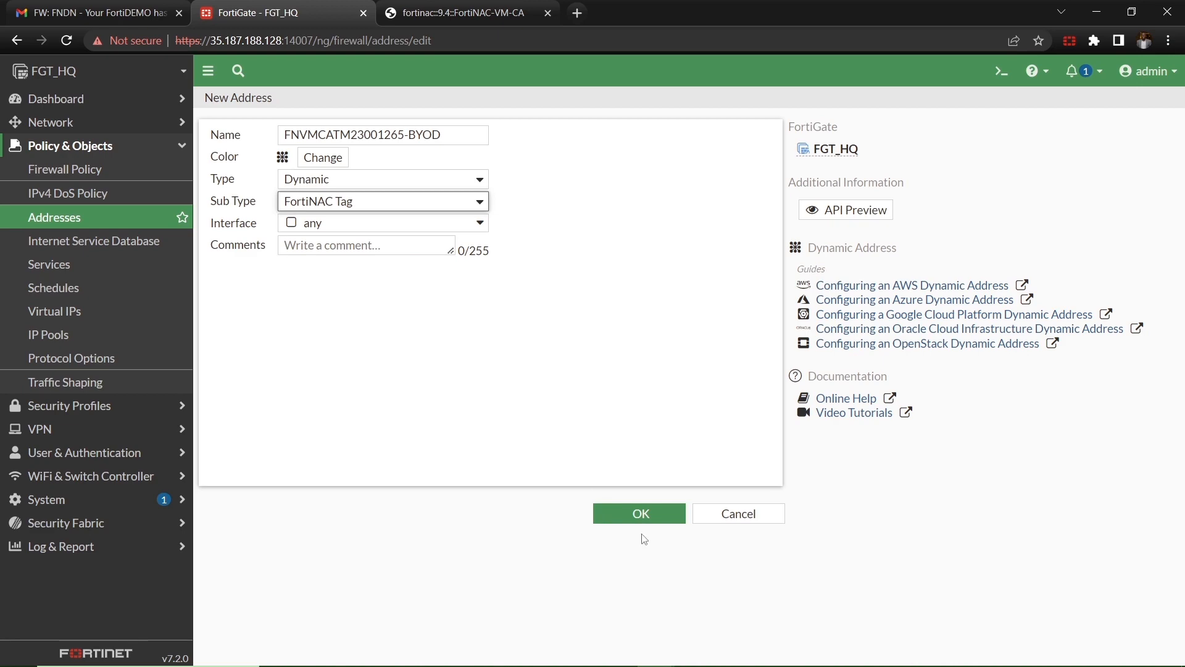
click(636, 518)
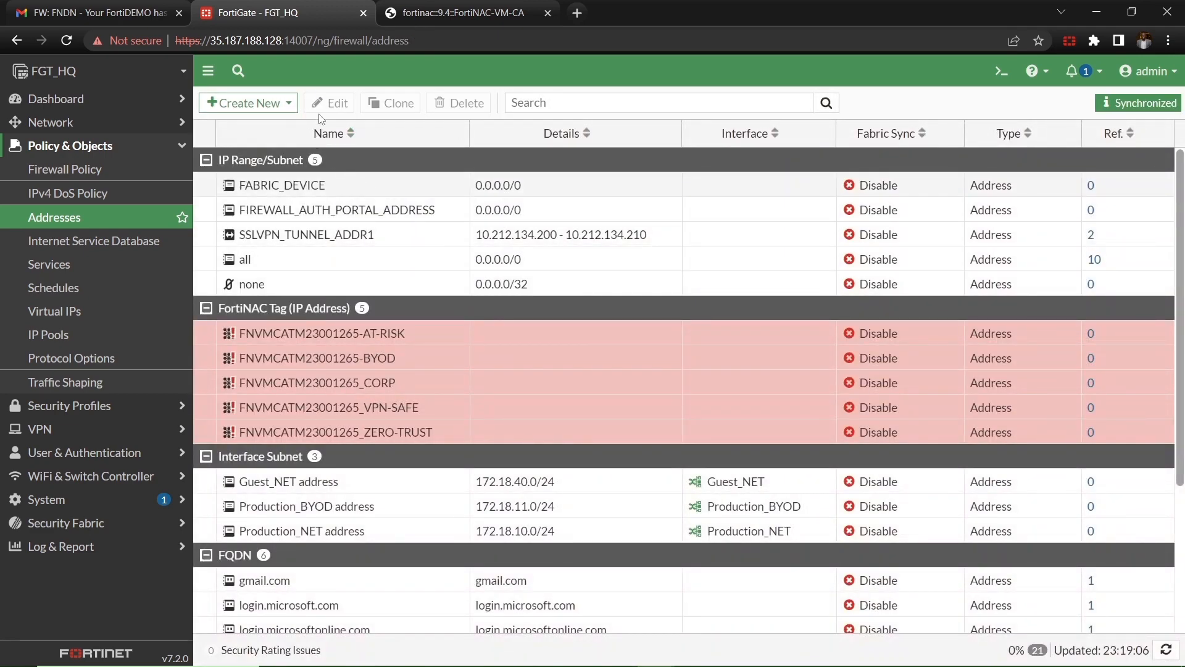
click(287, 104)
Step: Create FNVMCATM23001265_GUEST as a Dynamic FortiNAC Tag address and reload the address list
click(286, 124)
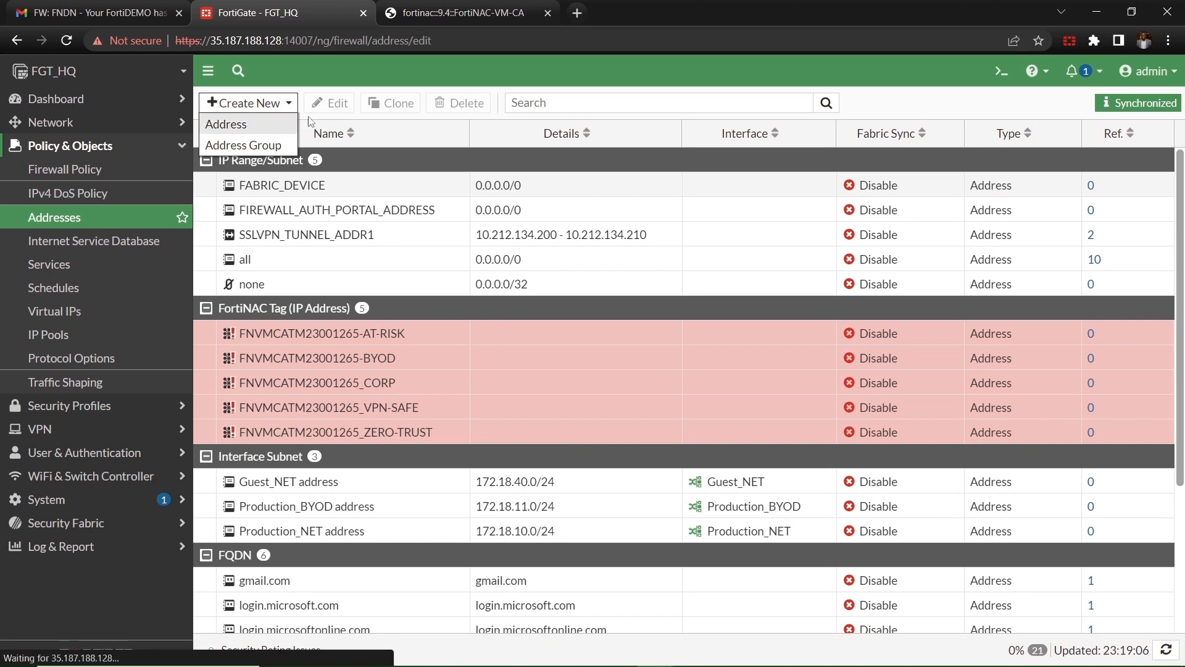
text(FNVMCATM23001265)
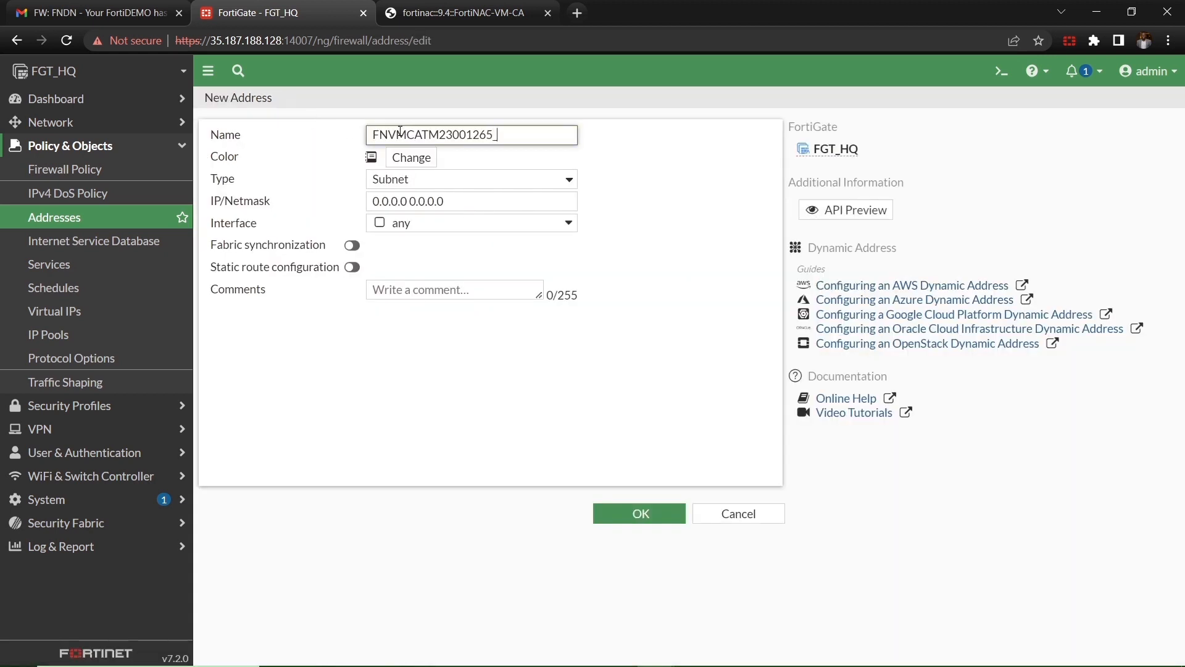
text(_GUEST)
click(470, 181)
click(472, 256)
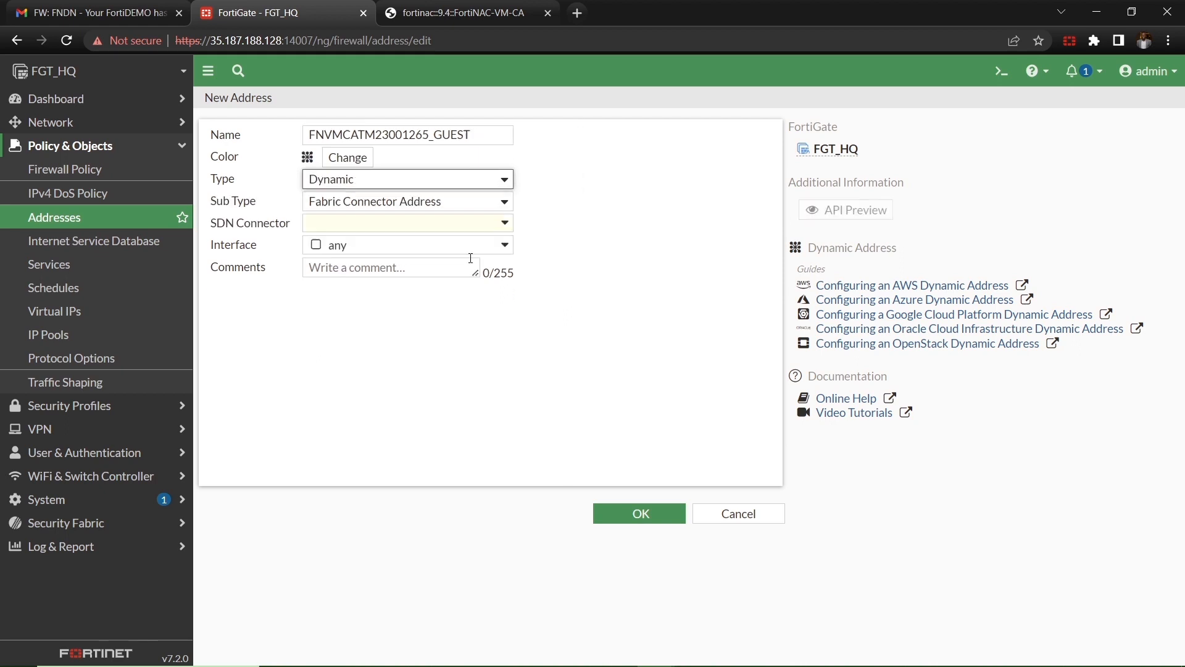
click(432, 210)
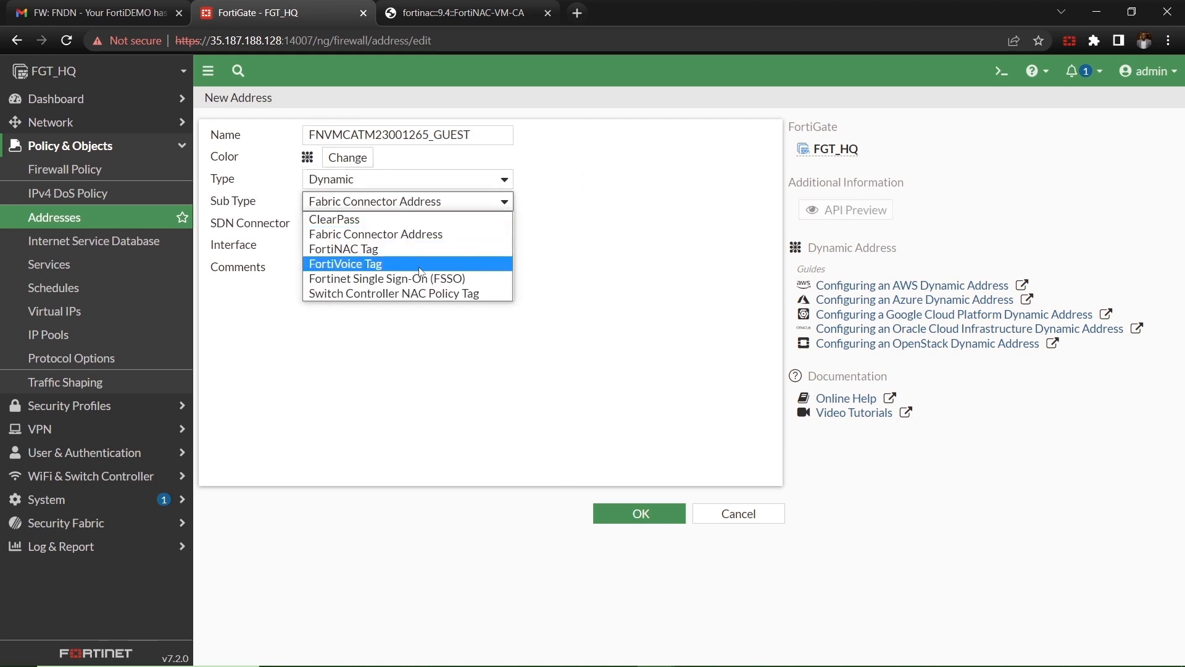
click(423, 261)
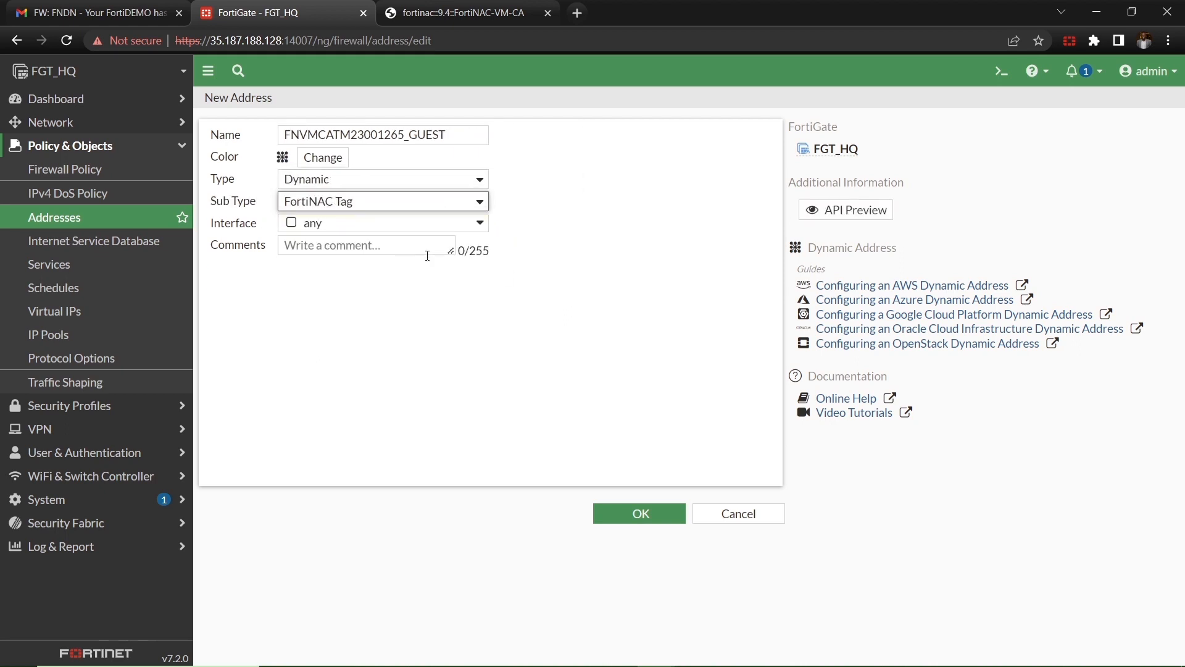
click(651, 514)
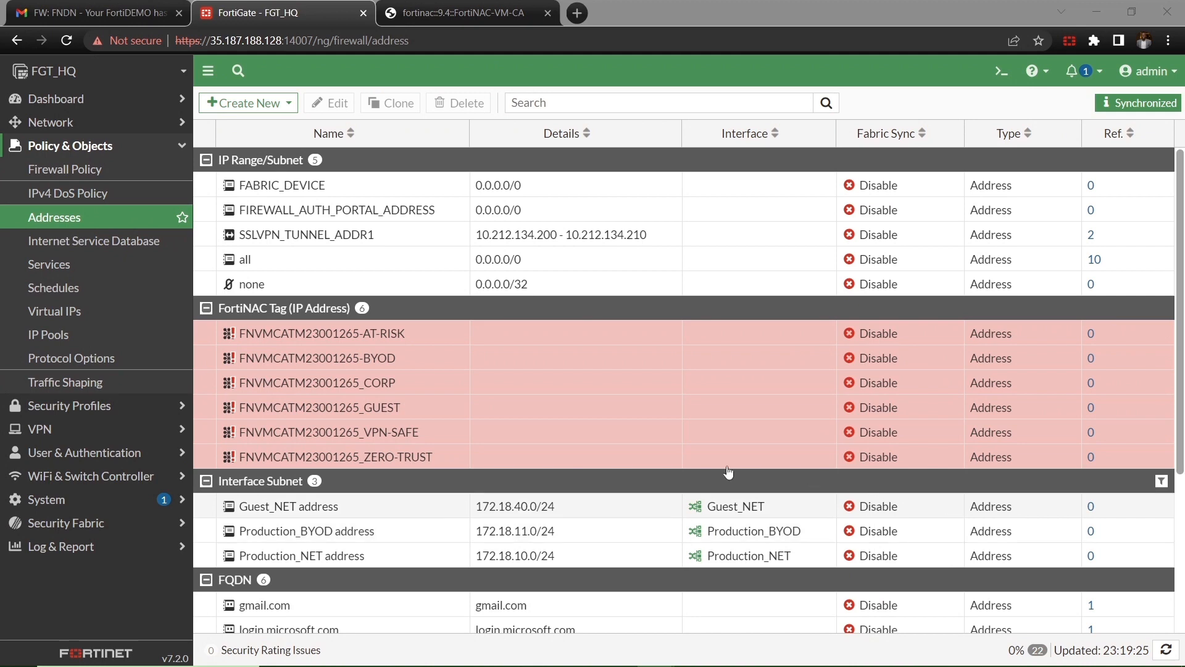
click(150, 224)
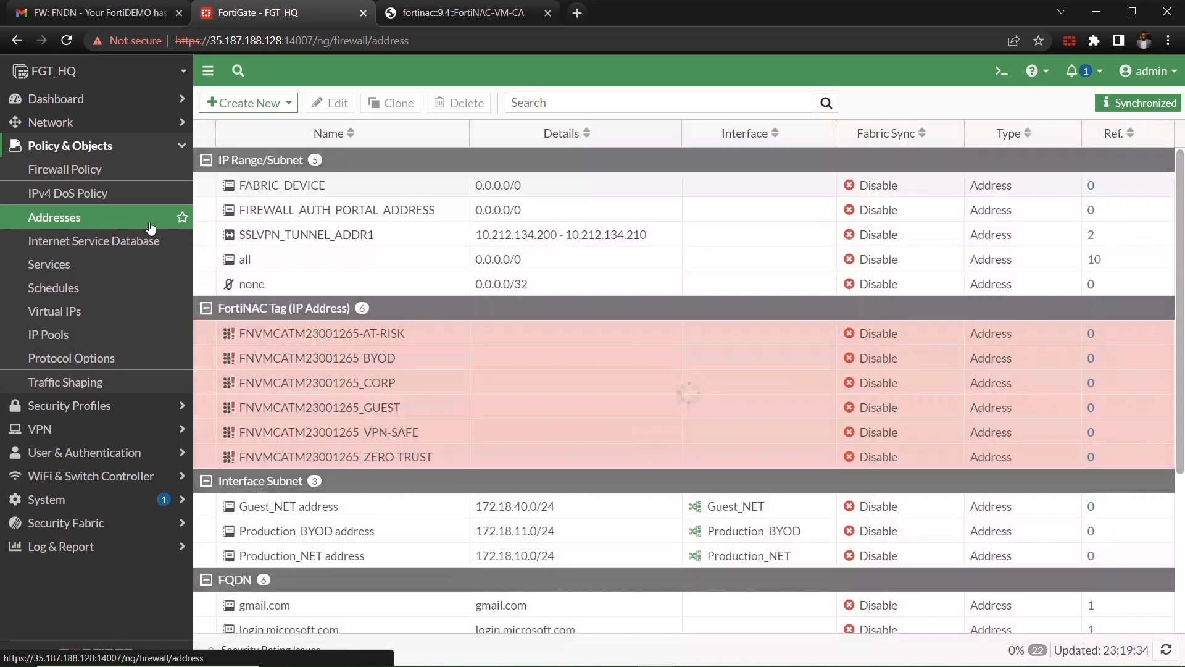